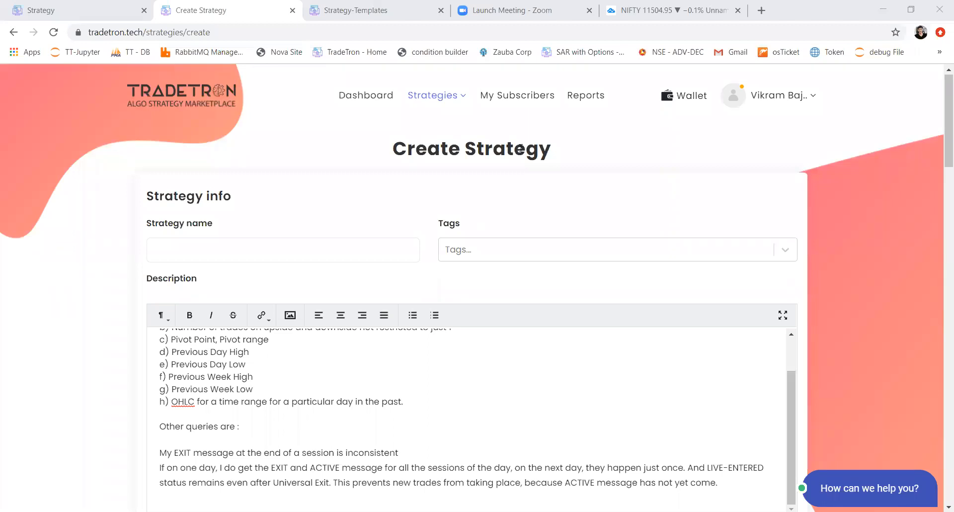
Step: Enter "Rekno charts" as the name of the new strategy
{"action": "left_click", "coordinate": [337, 244]}
{"action": "type", "text": "Re"}
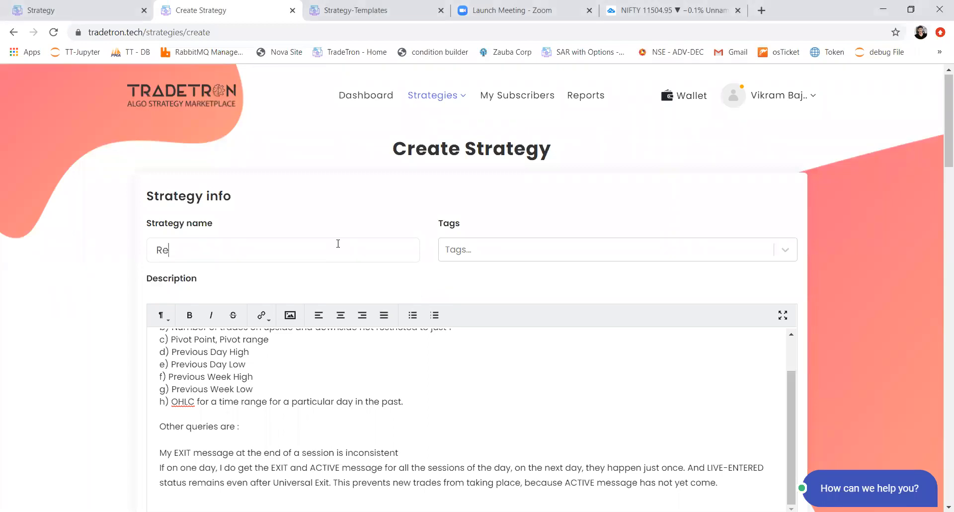
{"action": "type", "text": "kno charts"}
Step: Switch to TradingView to examine the Nifty 50 daily Renko chart, and return to the Create Strategy page
{"action": "left_click", "coordinate": [655, 15]}
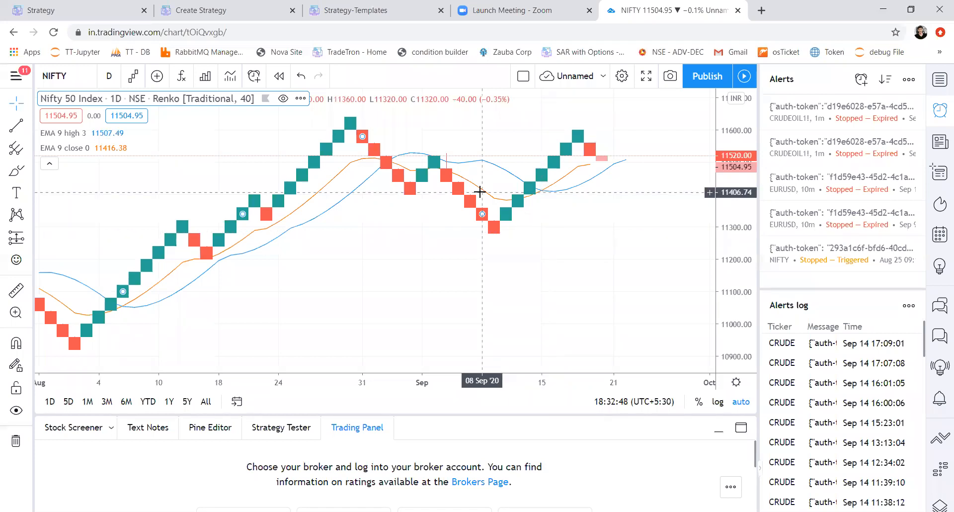
{"action": "left_click", "coordinate": [203, 7]}
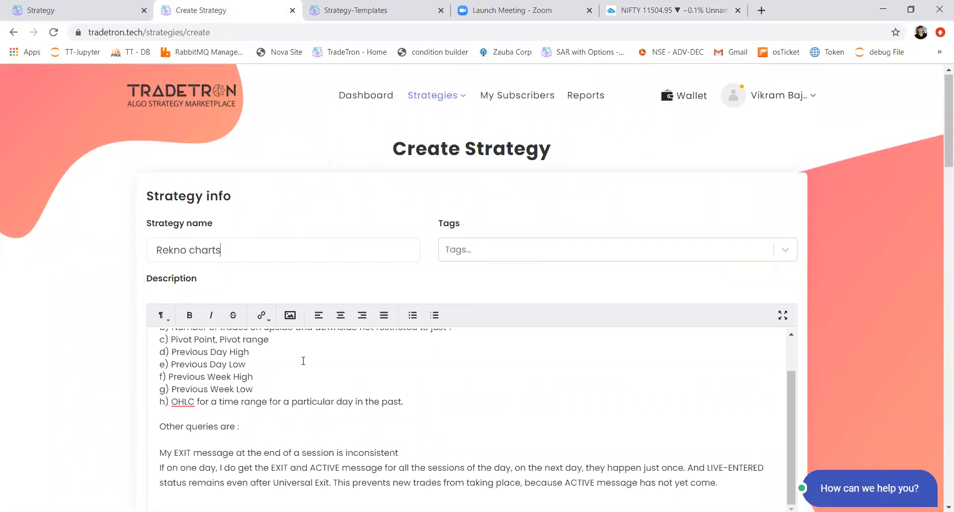
Step: Read through the syntax conditions and other queries listed in the strategy description
{"action": "scroll", "coordinate": [303, 361], "scroll_direction": "down", "scroll_amount": 3}
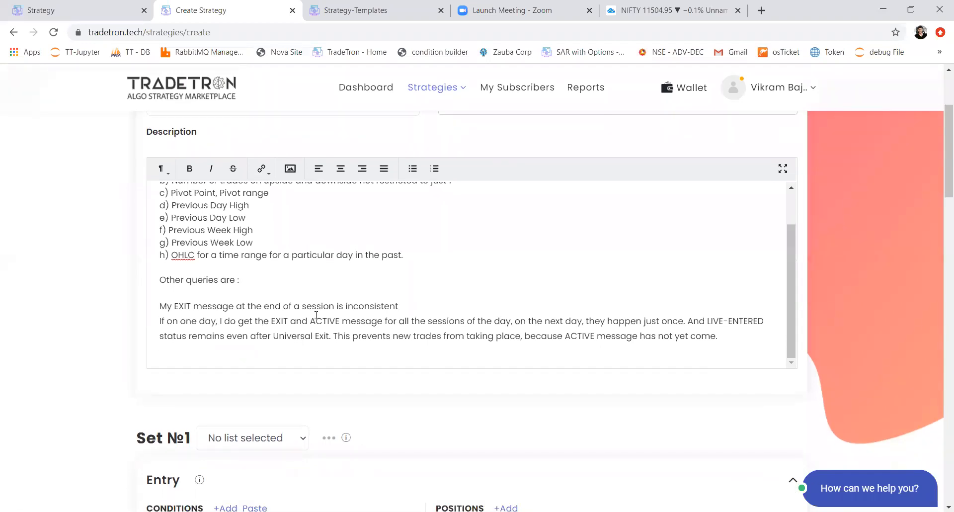
{"action": "left_click", "coordinate": [333, 300]}
{"action": "scroll", "coordinate": [333, 300], "scroll_direction": "up", "scroll_amount": 1}
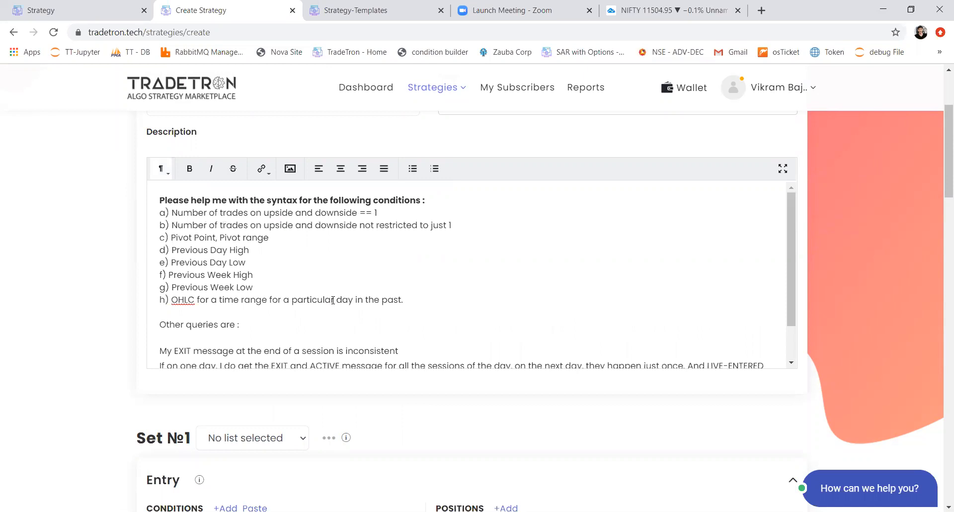
{"action": "left_click_drag", "start_coordinate": [254, 228], "coordinate": [311, 276]}
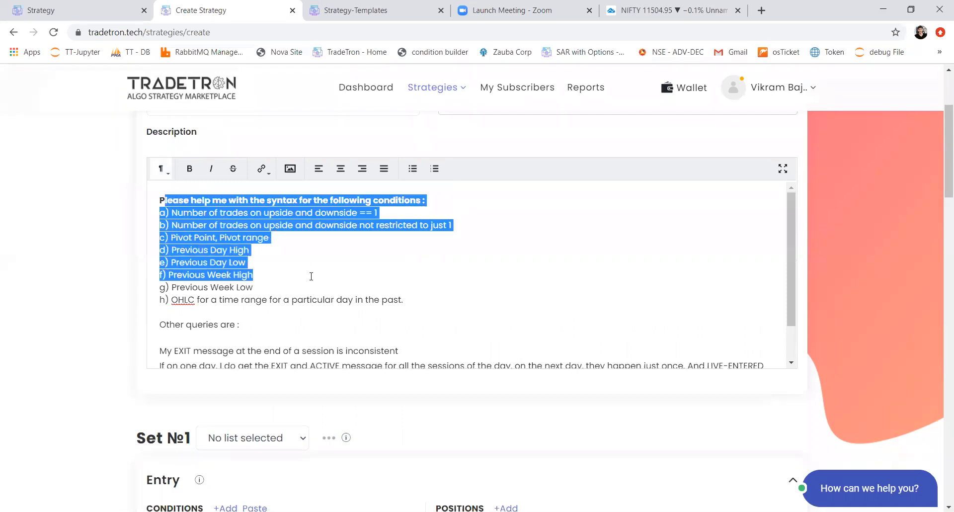
{"action": "left_click", "coordinate": [373, 311]}
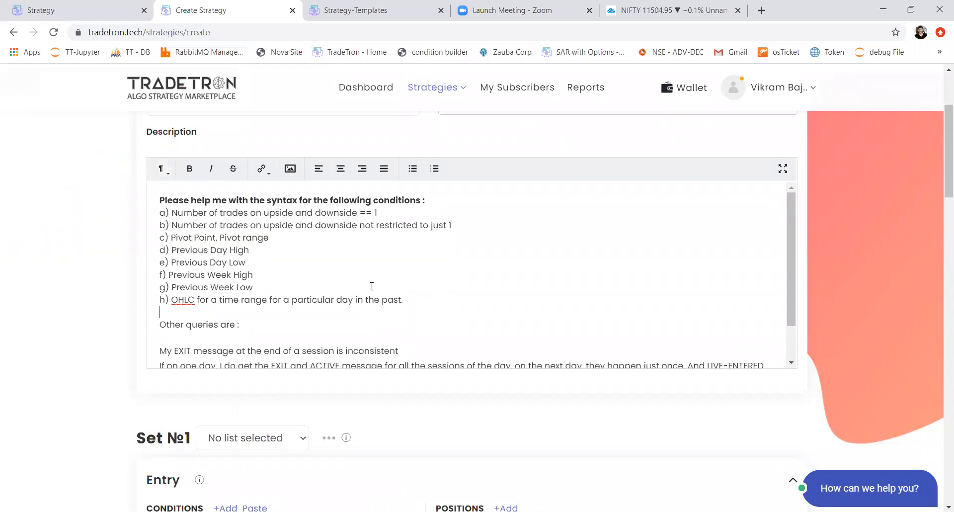
{"action": "scroll", "coordinate": [371, 286], "scroll_direction": "down", "scroll_amount": 2}
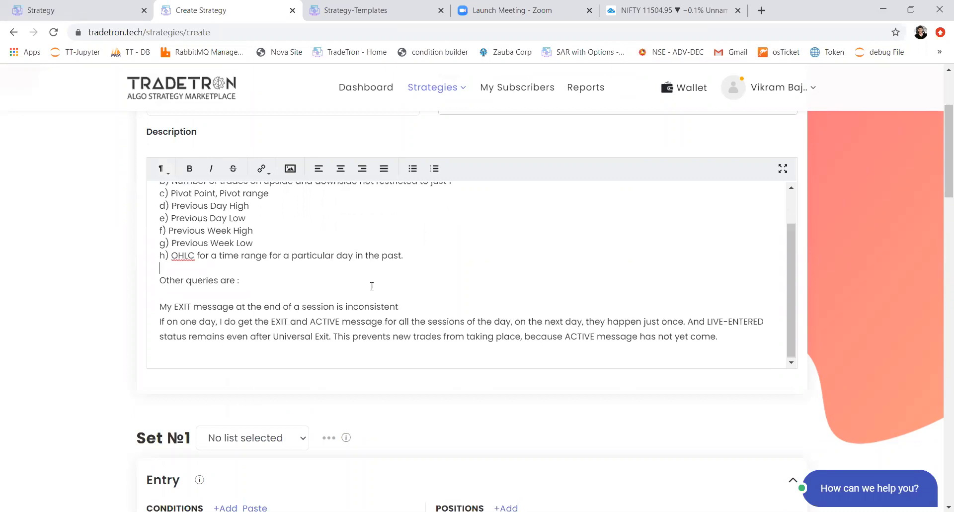
{"action": "scroll", "coordinate": [56, 335], "scroll_direction": "down", "scroll_amount": 4}
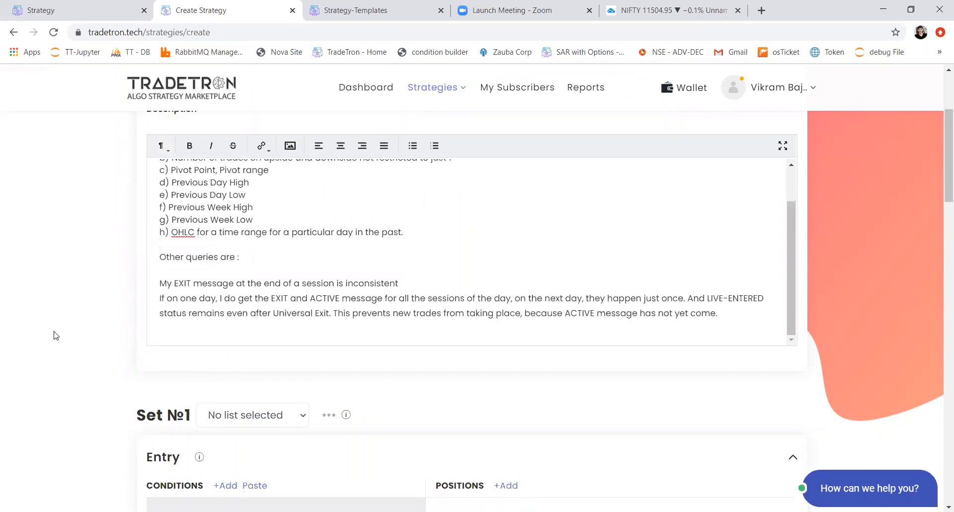
{"action": "scroll", "coordinate": [56, 335], "scroll_direction": "down", "scroll_amount": 2}
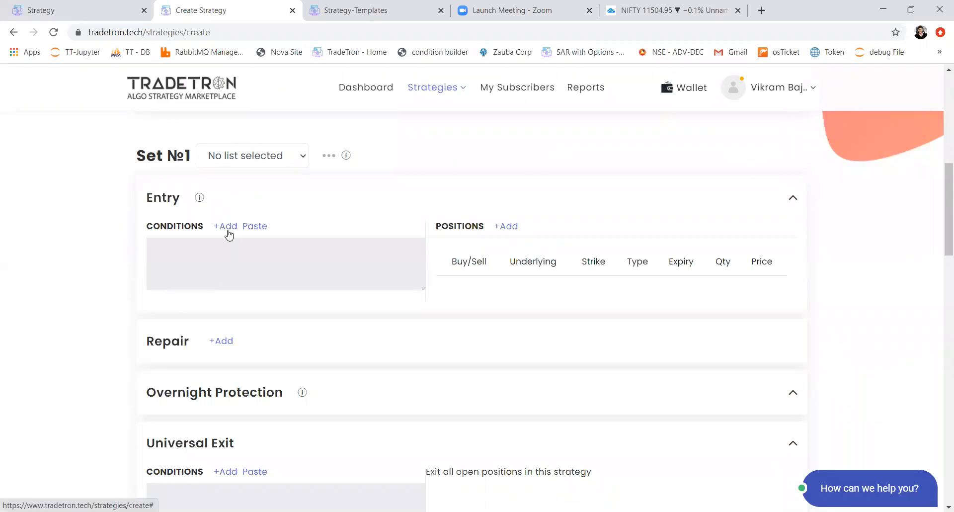
{"action": "left_click", "coordinate": [227, 230]}
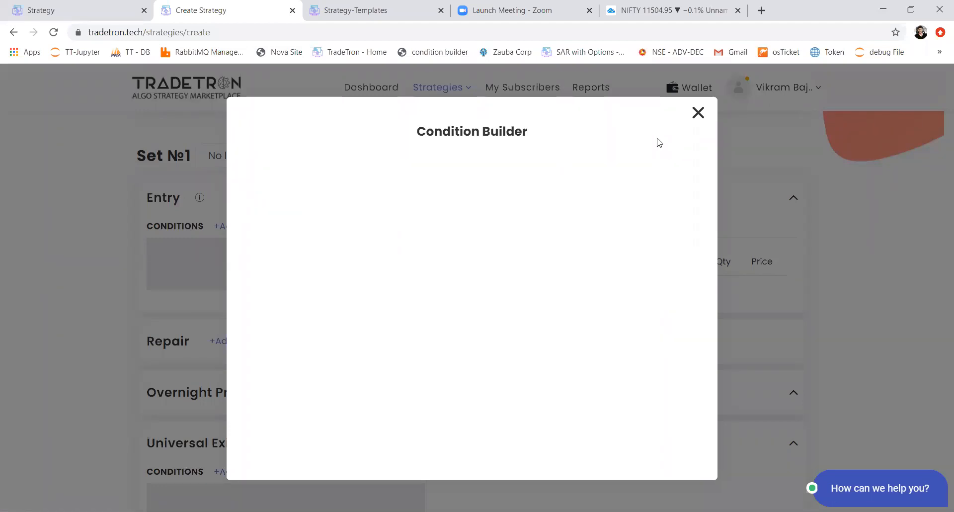
{"action": "left_click", "coordinate": [698, 114]}
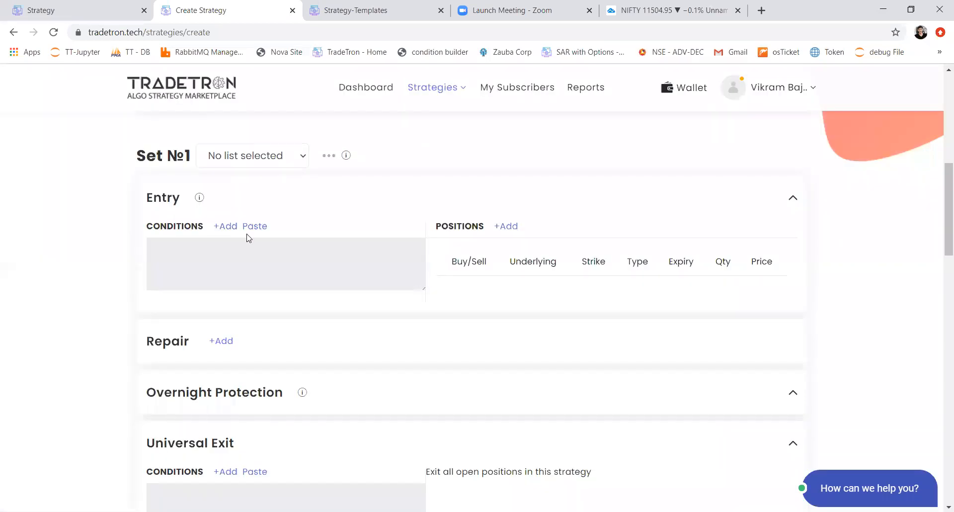
Step: Reload the Create Strategy page
{"action": "scroll", "coordinate": [248, 238], "scroll_direction": "up", "scroll_amount": 6}
{"action": "key", "text": "ctrl+a"}
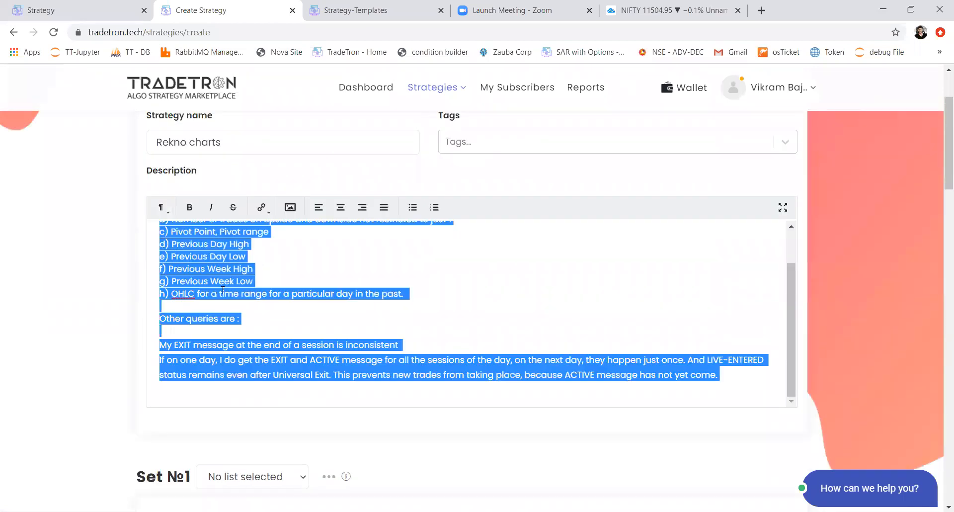
{"action": "left_click", "coordinate": [54, 32]}
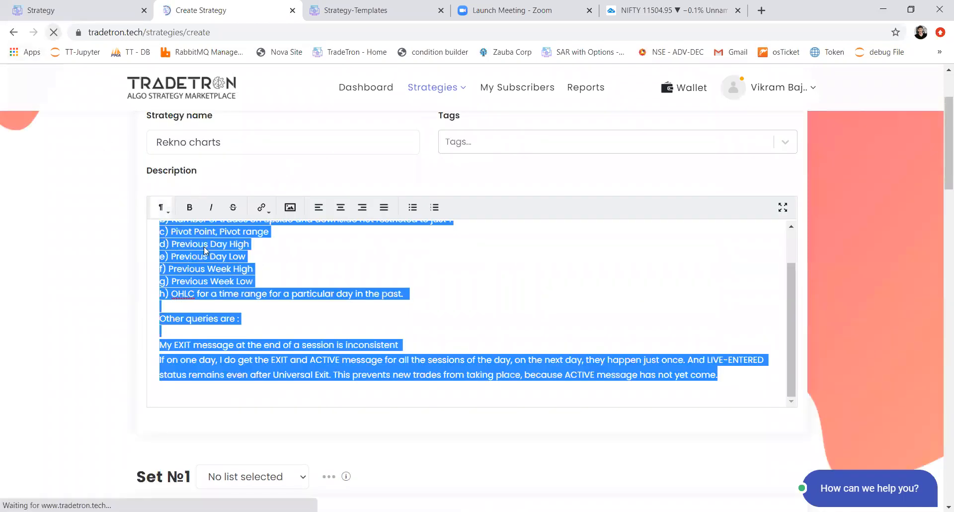
Step: Add an entry condition for Set №1 and choose the Position keyword for it
{"action": "scroll", "coordinate": [204, 247], "scroll_direction": "down", "scroll_amount": 2}
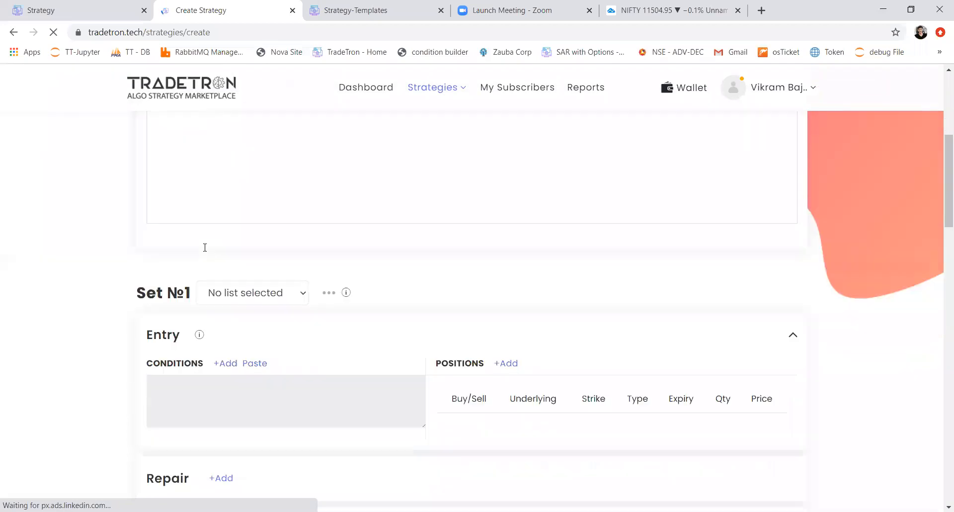
{"action": "scroll", "coordinate": [218, 231], "scroll_direction": "up", "scroll_amount": 2}
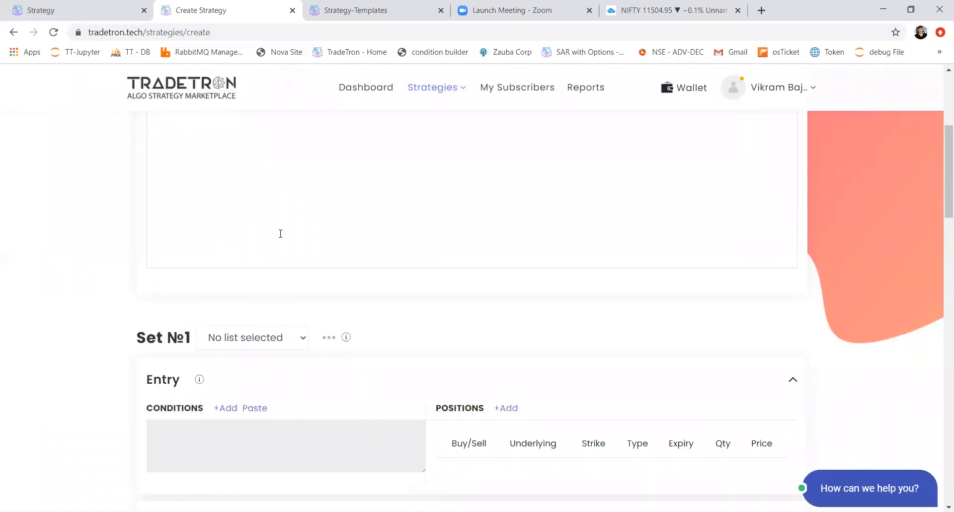
{"action": "left_click", "coordinate": [221, 409]}
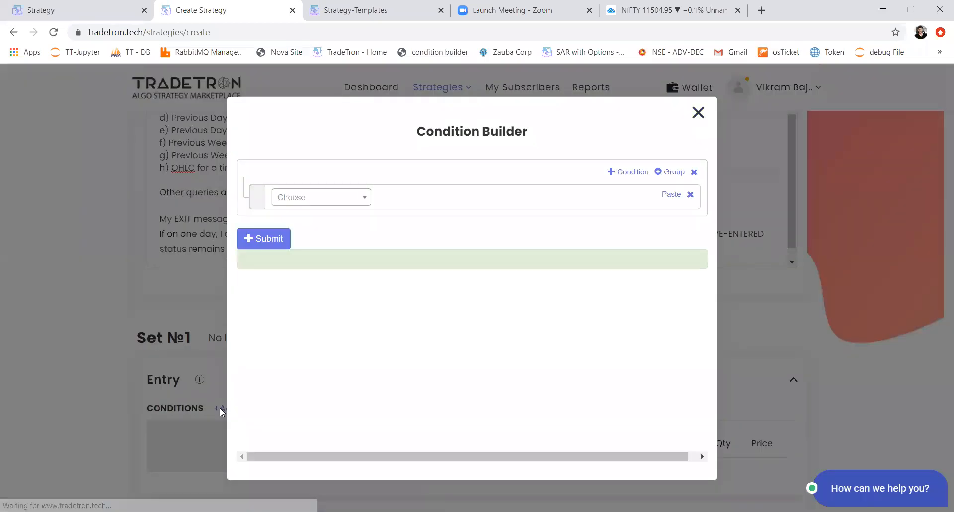
{"action": "left_click", "coordinate": [330, 204]}
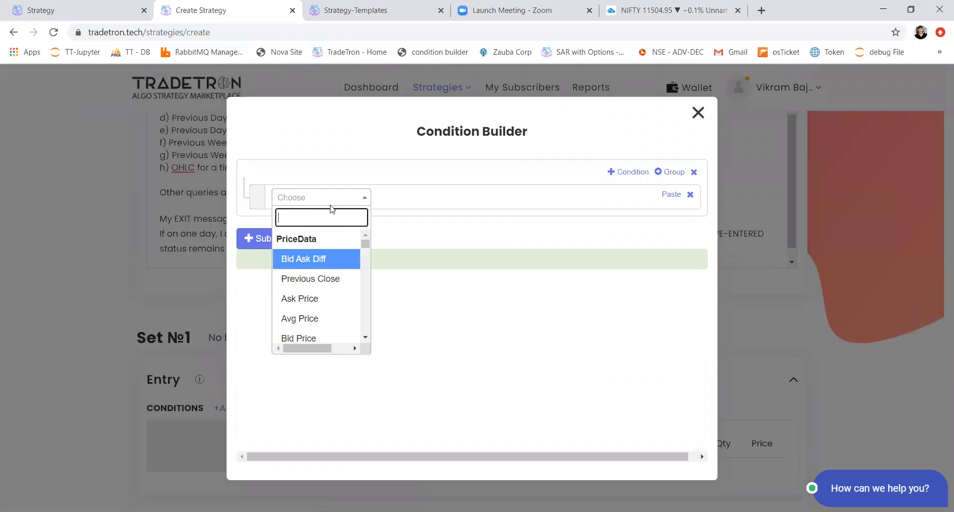
{"action": "type", "text": "posi"}
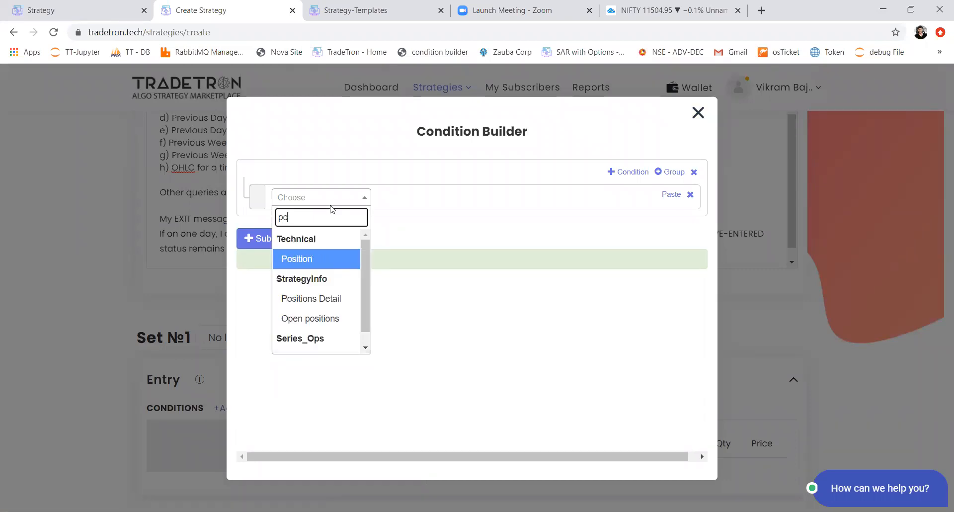
{"action": "key", "text": "Return"}
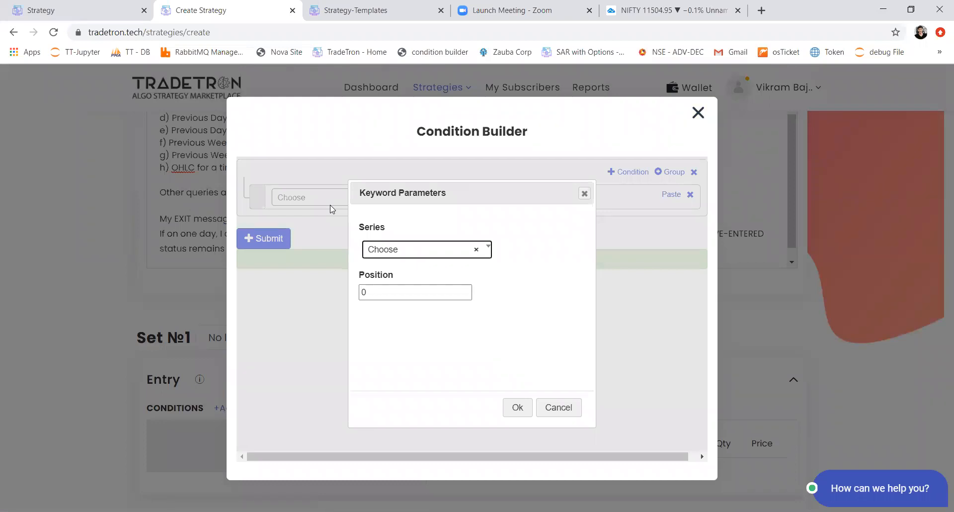
Step: Set the Position keyword's series to CLOSE with position 0 and add it to the condition
{"action": "key", "text": "Tab"}
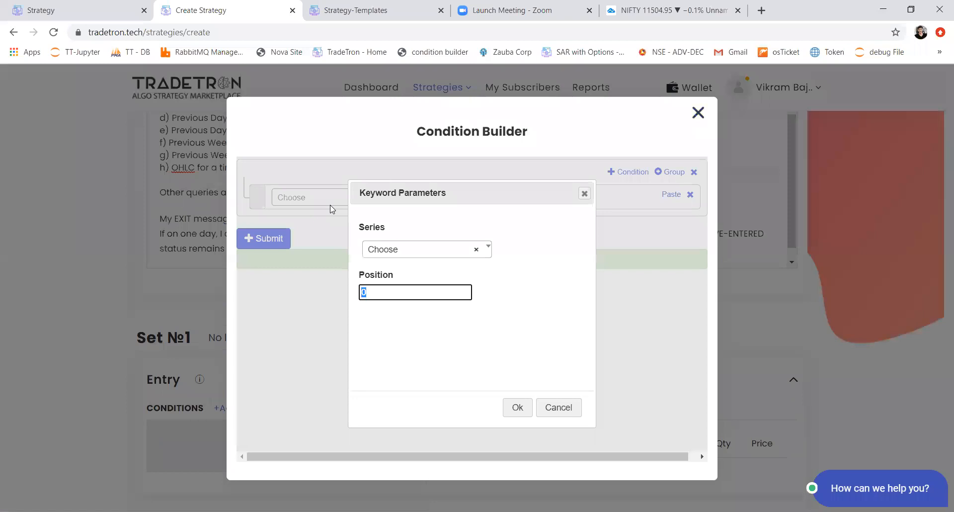
{"action": "type", "text": "-1"}
{"action": "left_click", "coordinate": [417, 255]}
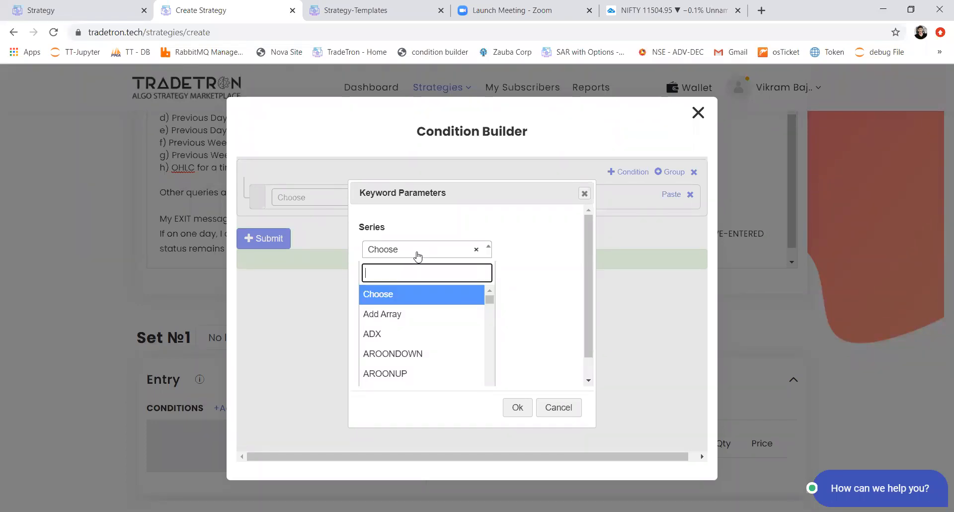
{"action": "type", "text": "close"}
{"action": "key", "text": "Return"}
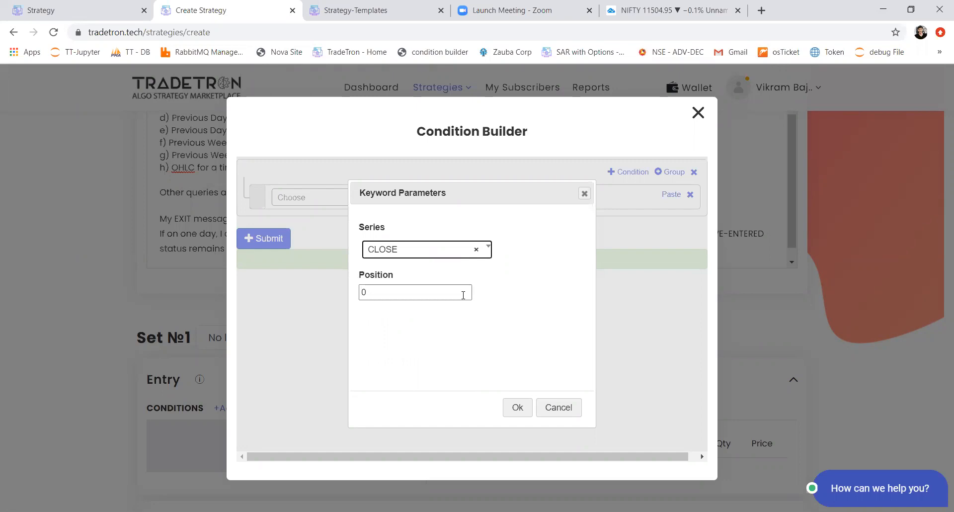
{"action": "left_click", "coordinate": [515, 409]}
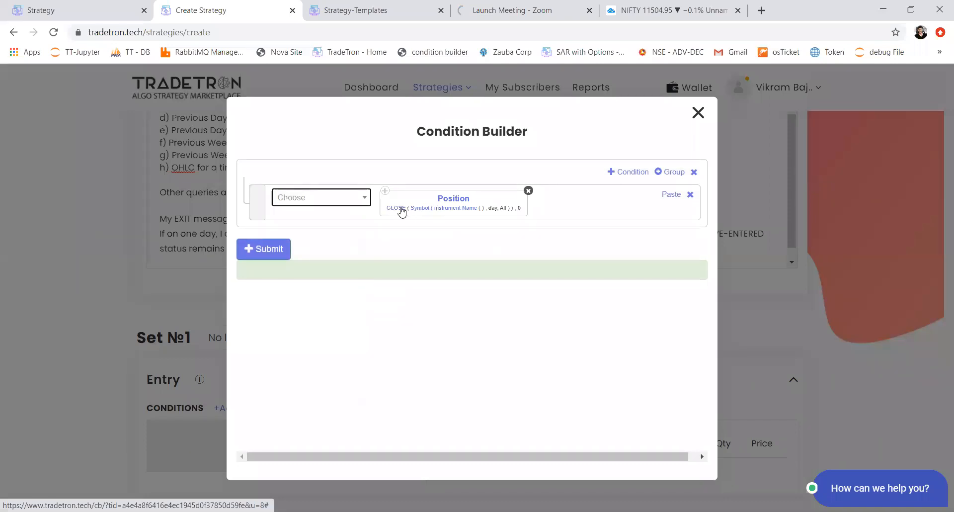
Step: Change the OHLC source of the CLOSE series to Renko
{"action": "left_click", "coordinate": [401, 210]}
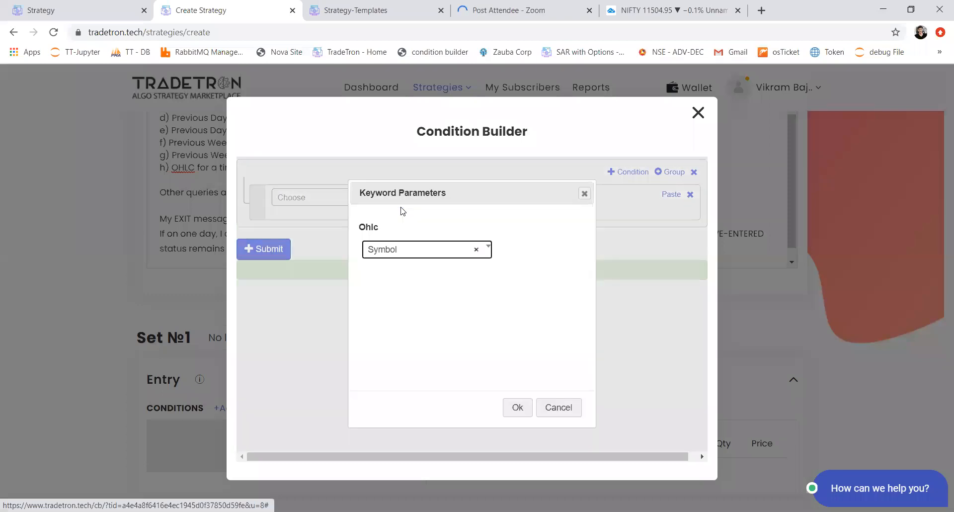
{"action": "left_click", "coordinate": [392, 250]}
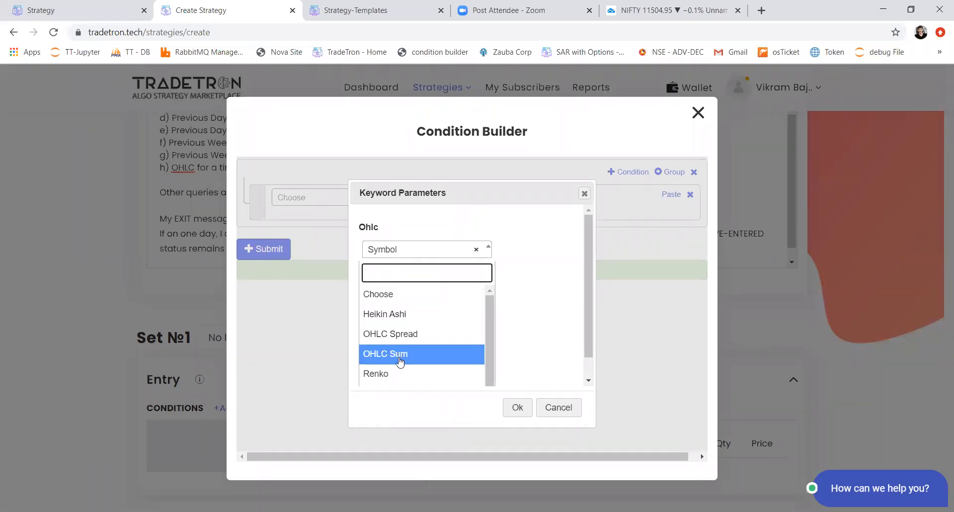
{"action": "scroll", "coordinate": [400, 361], "scroll_direction": "down", "scroll_amount": 1}
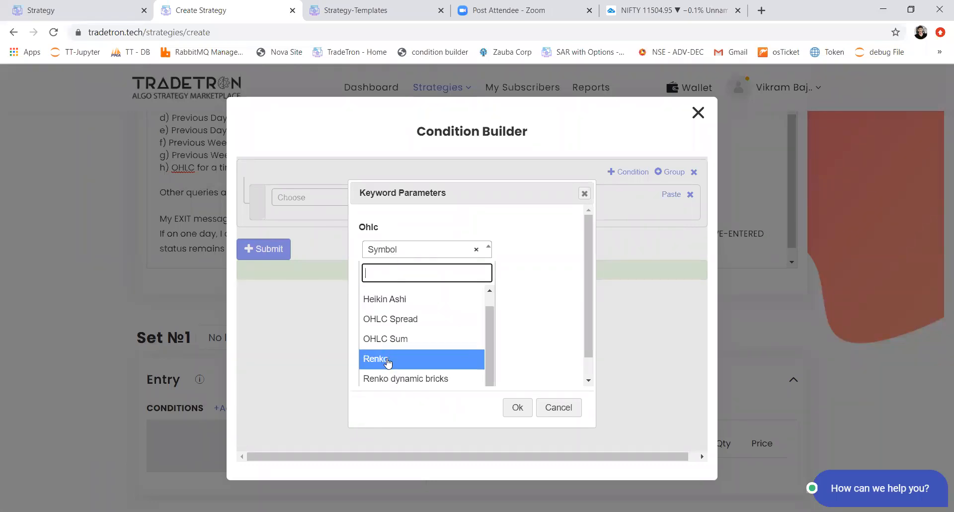
{"action": "left_click", "coordinate": [388, 360]}
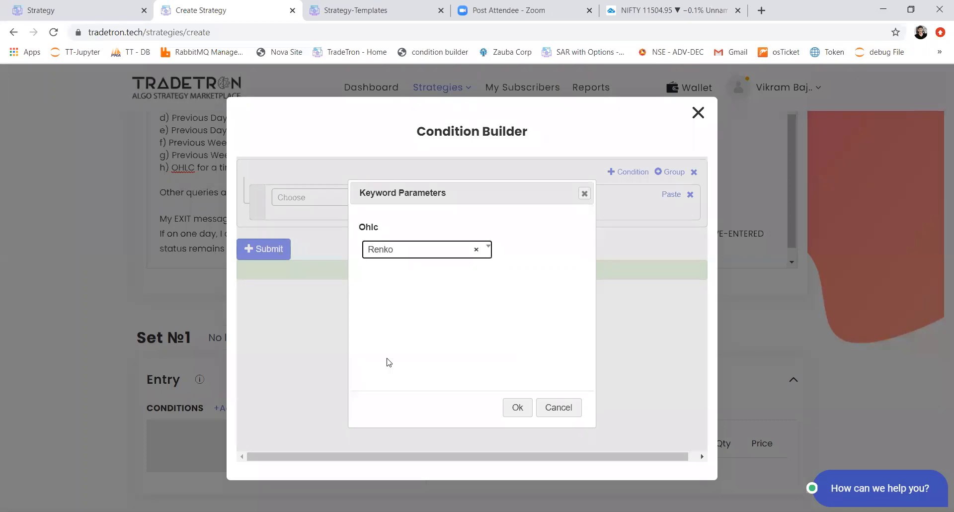
{"action": "left_click", "coordinate": [518, 408]}
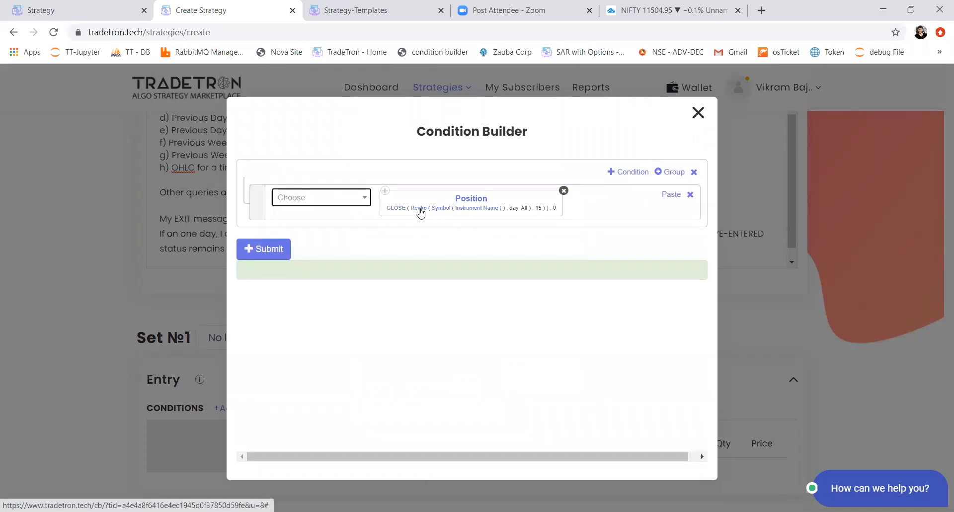
Step: Set the brick size of the Renko series to 30
{"action": "left_click", "coordinate": [420, 210]}
{"action": "left_click_drag", "start_coordinate": [379, 292], "coordinate": [347, 304]}
{"action": "type", "text": "40"}
{"action": "key", "text": "BackSpace"}
{"action": "key", "text": "BackSpace"}
{"action": "type", "text": "30"}
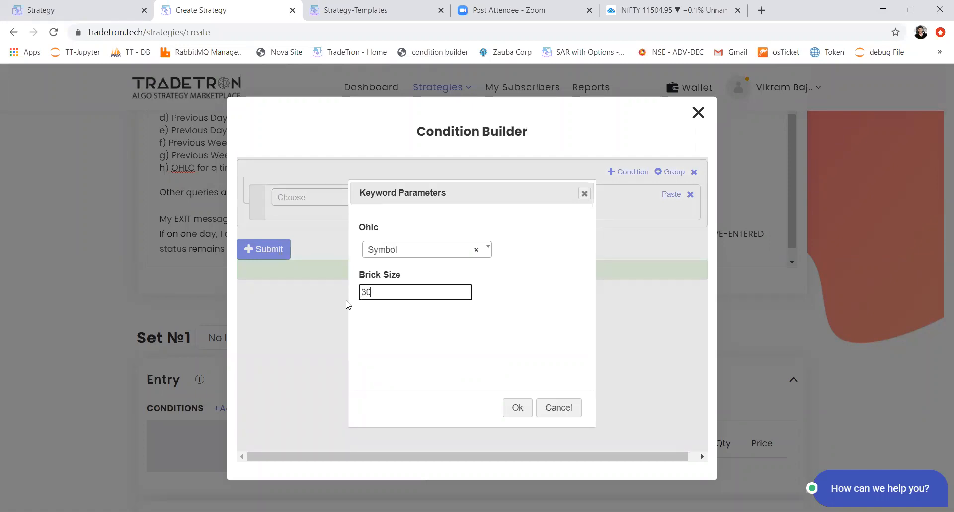
{"action": "left_click", "coordinate": [514, 408]}
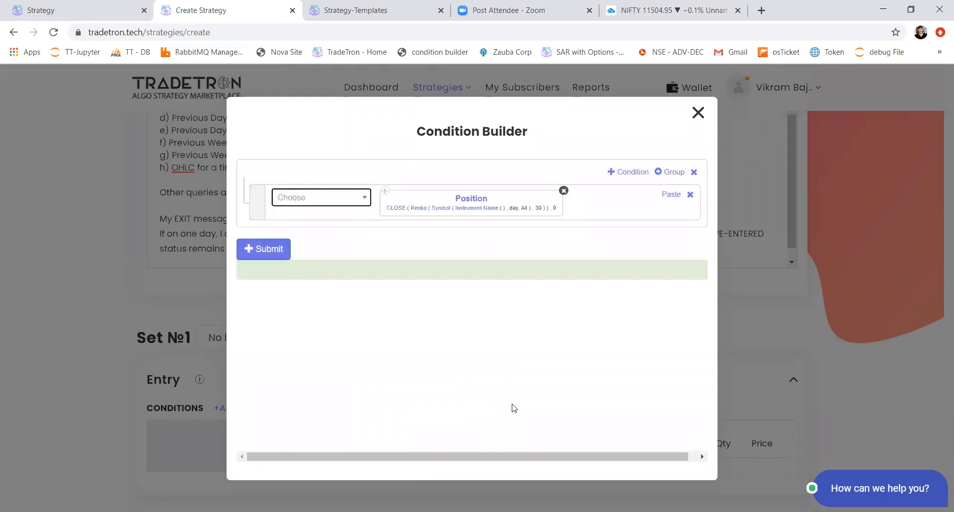
Step: Set the Instrument Name of the Renko series to exchange NFO with underlying NFO - NIFTY 50
{"action": "left_click", "coordinate": [479, 209]}
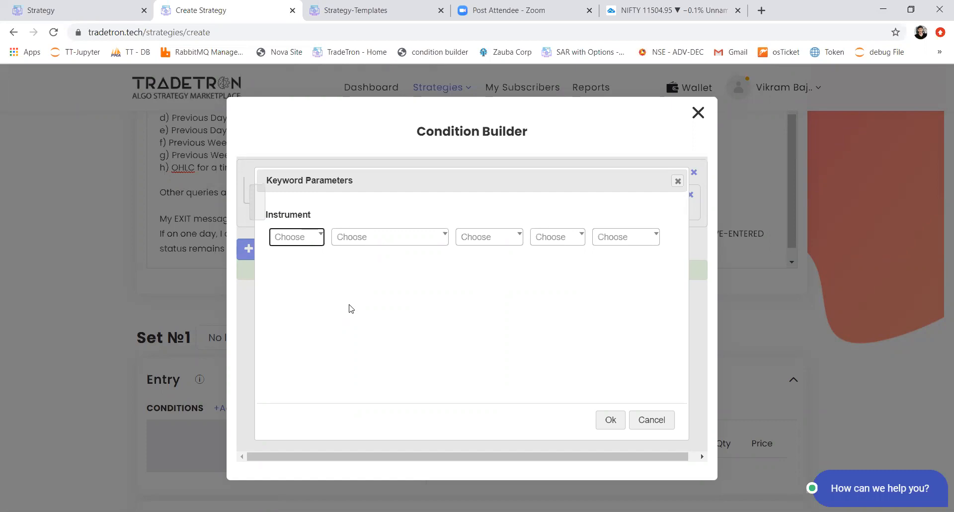
{"action": "left_click", "coordinate": [317, 240]}
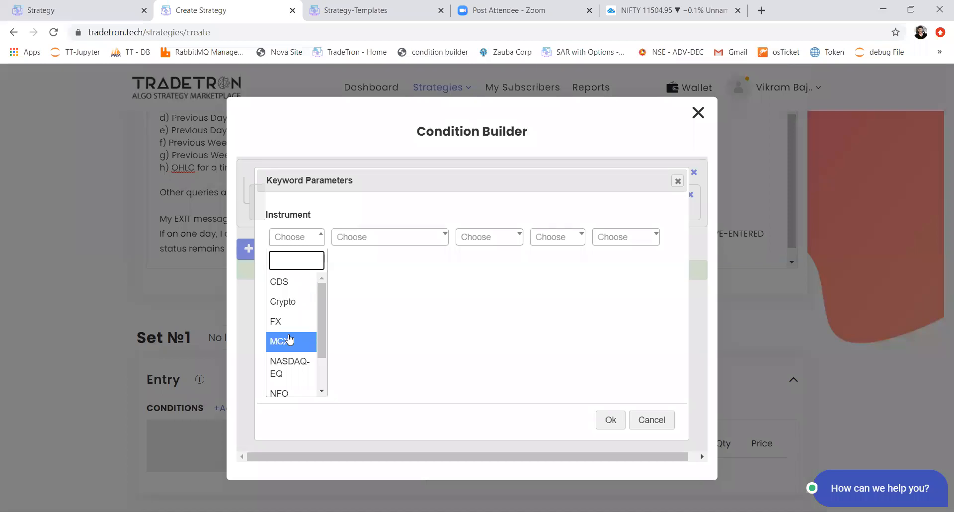
{"action": "scroll", "coordinate": [290, 341], "scroll_direction": "down", "scroll_amount": 1}
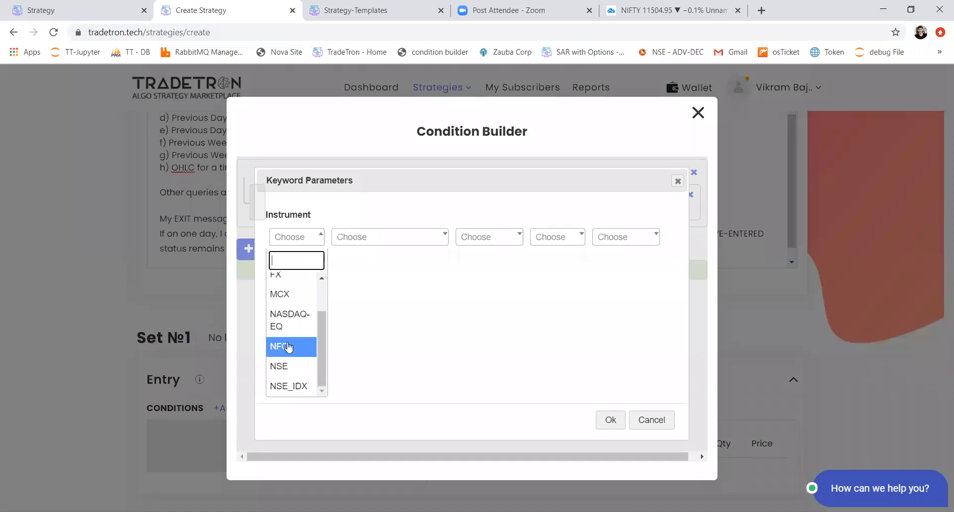
{"action": "left_click", "coordinate": [288, 346]}
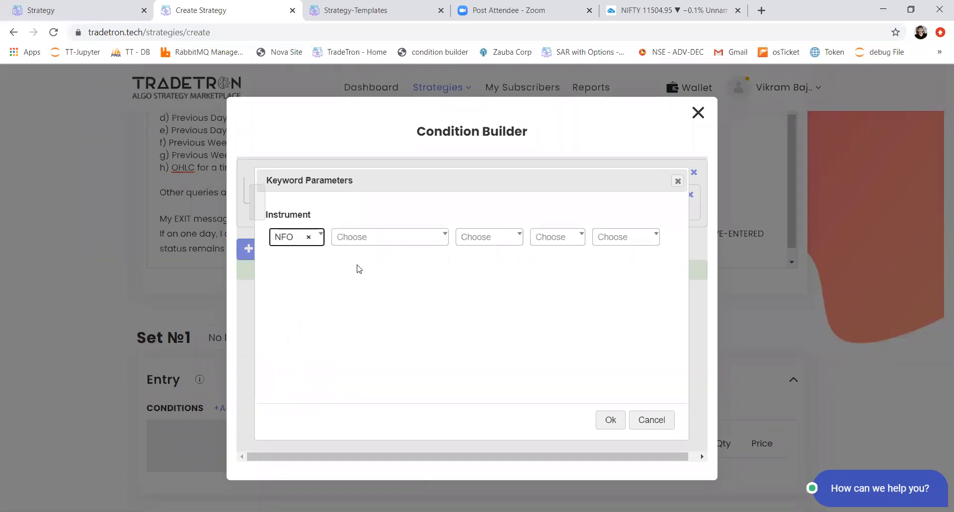
{"action": "left_click", "coordinate": [396, 241]}
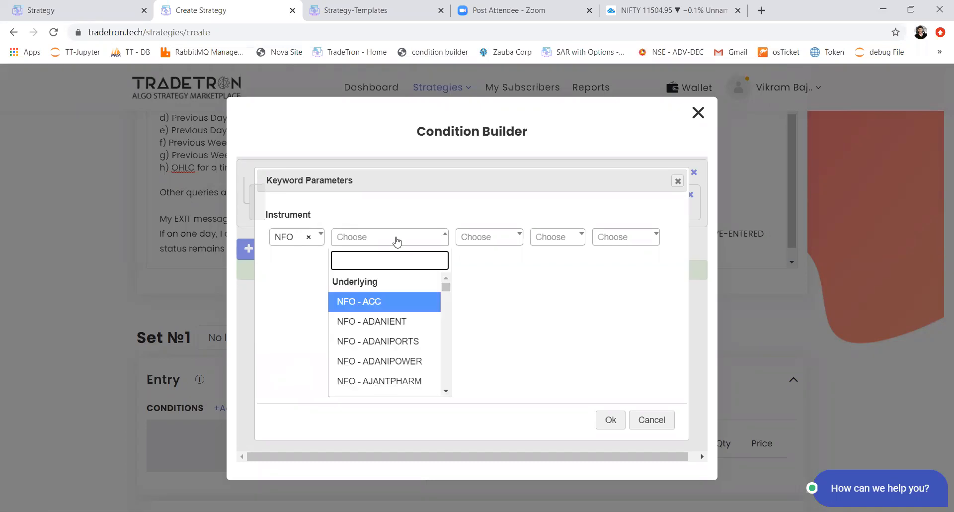
{"action": "type", "text": "nifty"}
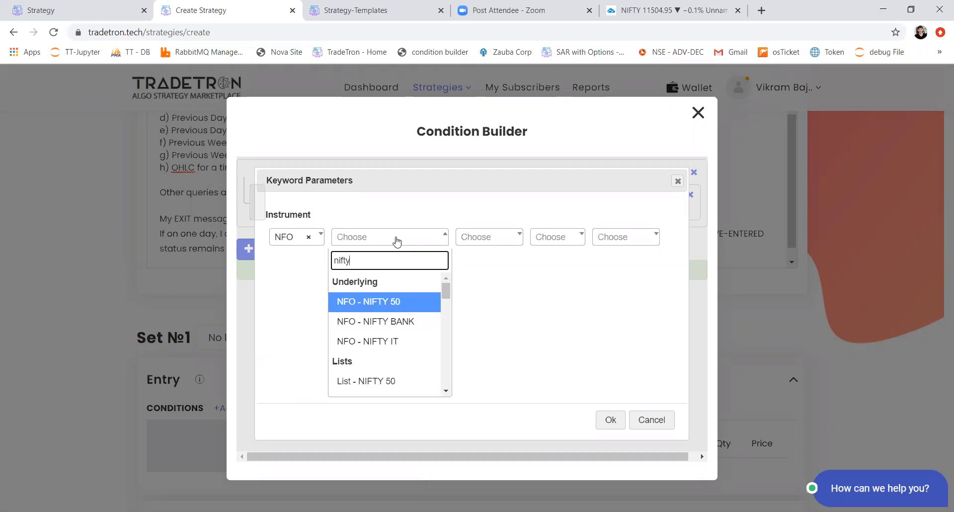
{"action": "key", "text": "Return"}
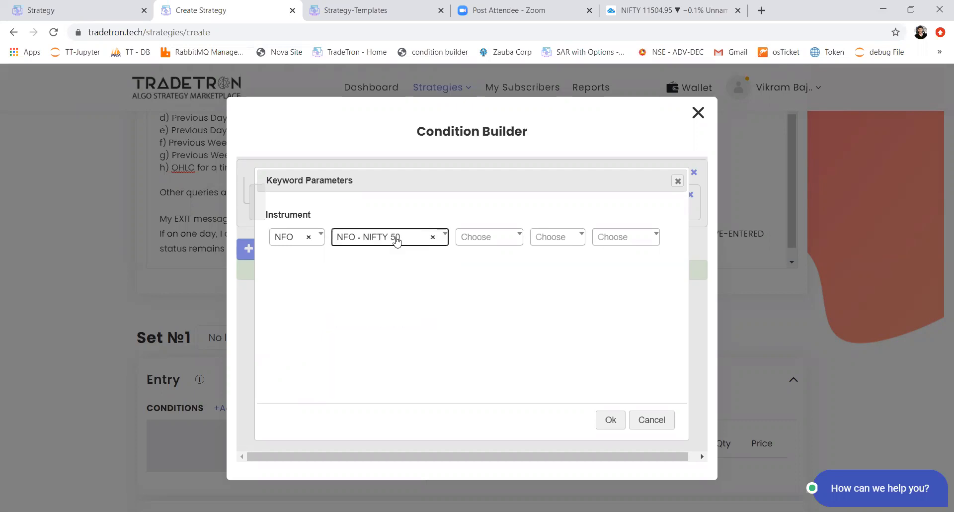
Step: Choose Current Month as the expiry of the NIFTY 50 instrument
{"action": "left_click", "coordinate": [489, 238]}
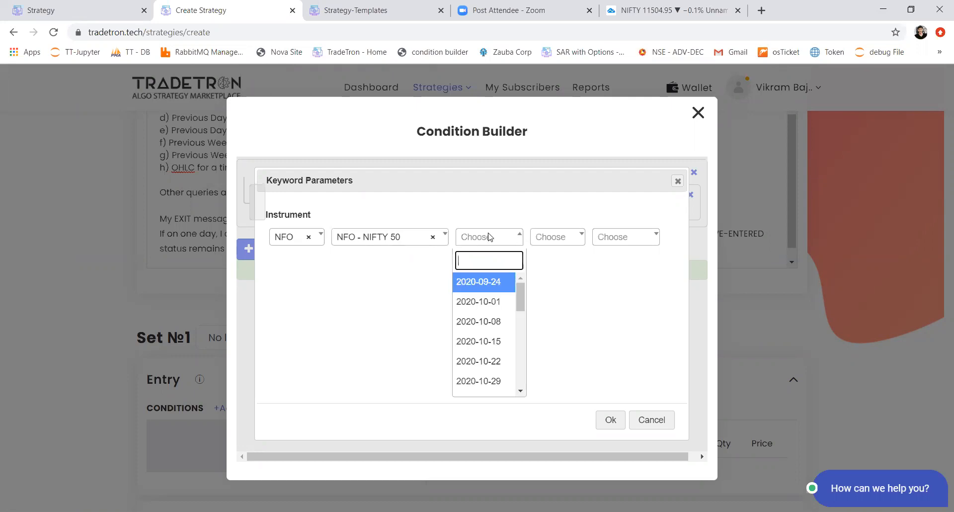
{"action": "scroll", "coordinate": [519, 373], "scroll_direction": "down", "scroll_amount": 6}
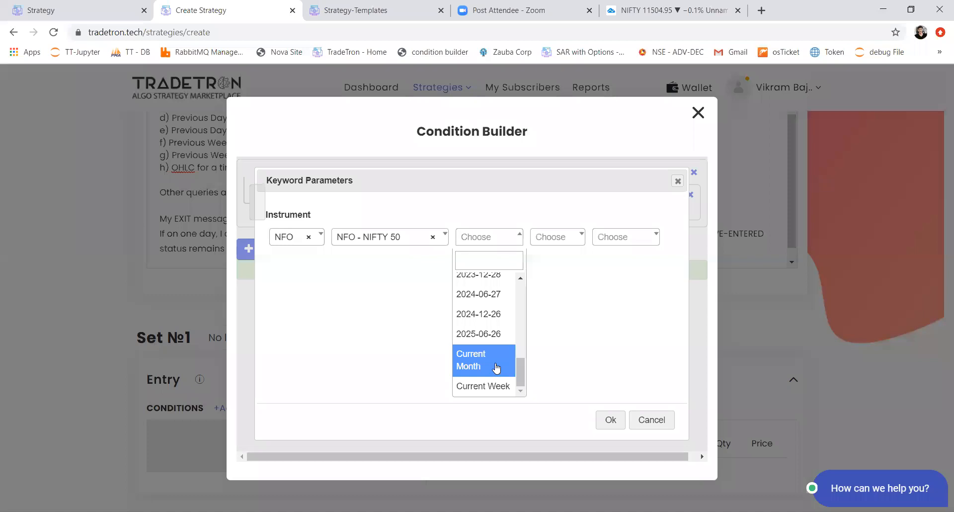
{"action": "left_click", "coordinate": [489, 366]}
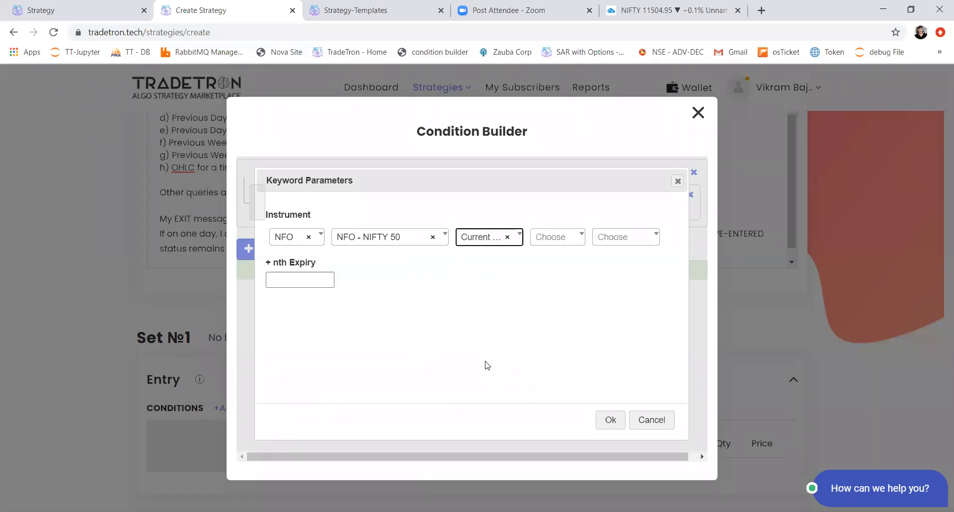
Step: Examine the expiry, option type and strike choices, and confirm the instrument with option type and strike left empty
{"action": "left_click", "coordinate": [488, 240]}
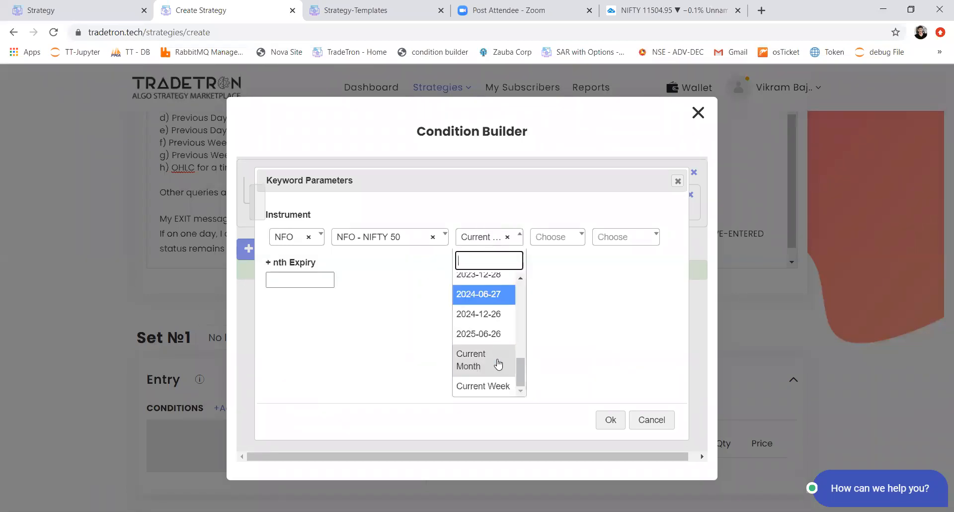
{"action": "left_click_drag", "start_coordinate": [518, 367], "coordinate": [472, 276]}
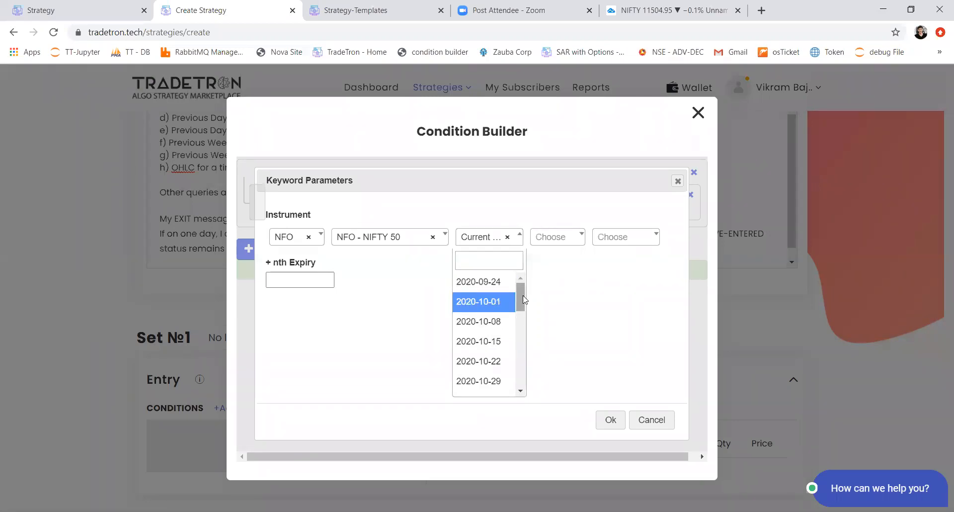
{"action": "left_click", "coordinate": [504, 240]}
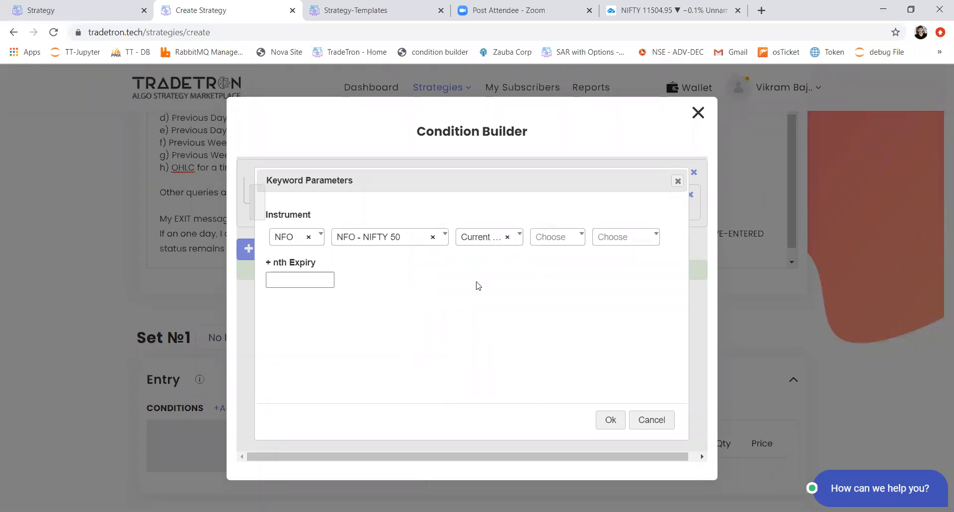
{"action": "left_click", "coordinate": [584, 241]}
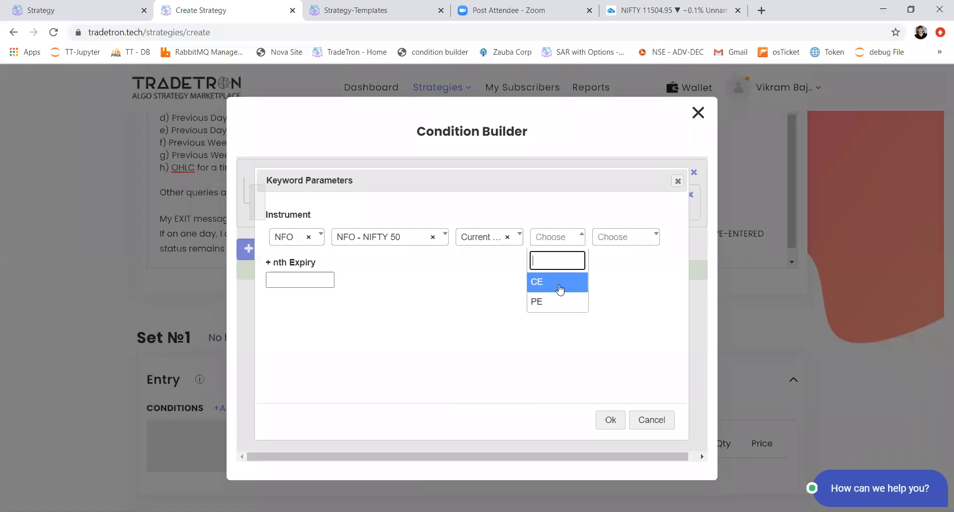
{"action": "left_click", "coordinate": [641, 277]}
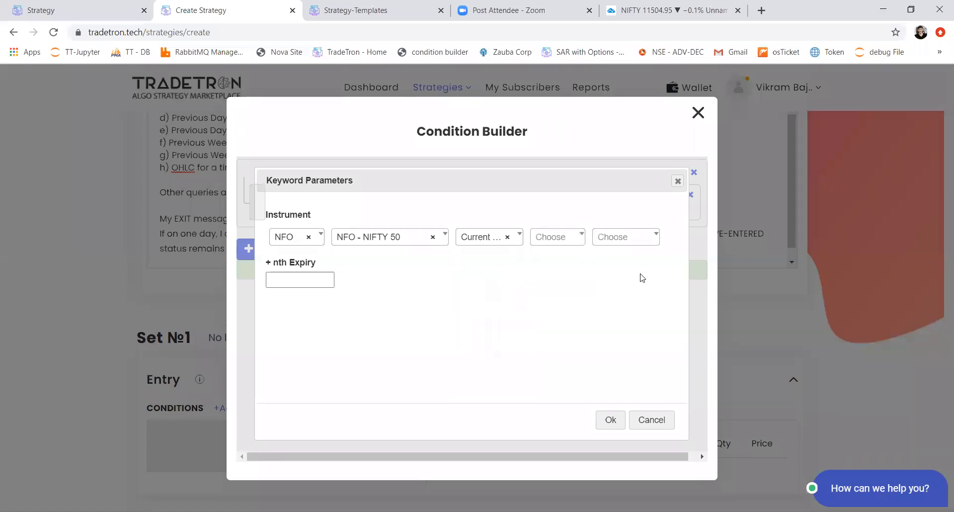
{"action": "left_click", "coordinate": [633, 241]}
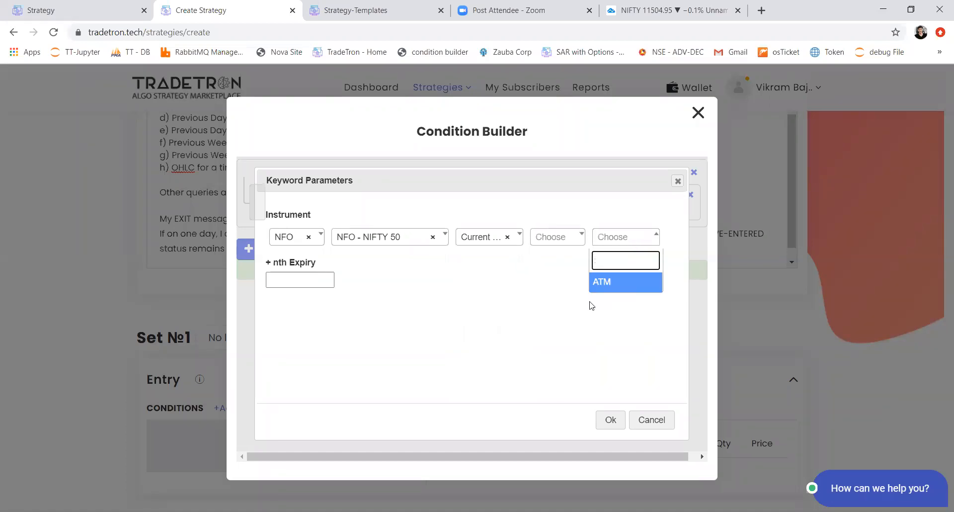
{"action": "left_click", "coordinate": [526, 331]}
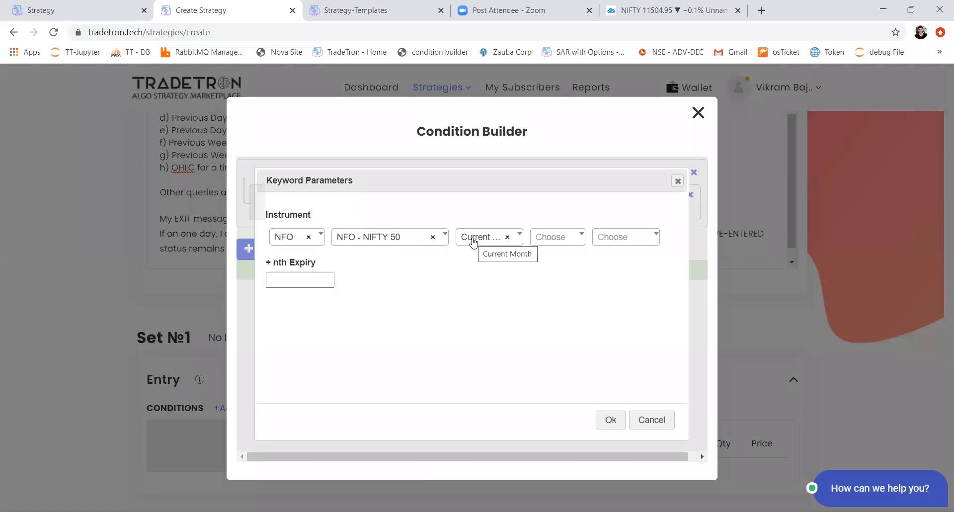
{"action": "left_click", "coordinate": [610, 419]}
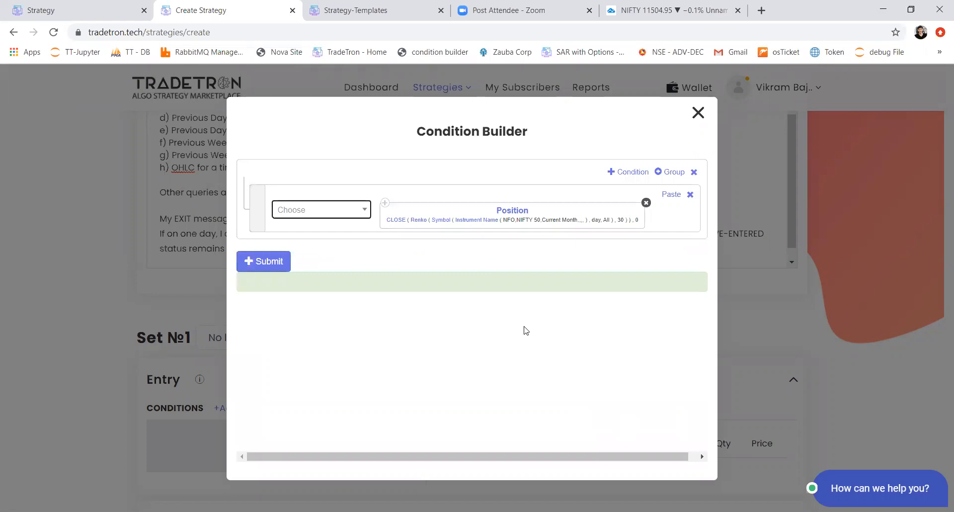
Step: Set the candle type of the Symbol inside the Renko series to 1m
{"action": "left_click", "coordinate": [442, 224]}
{"action": "left_click", "coordinate": [405, 293]}
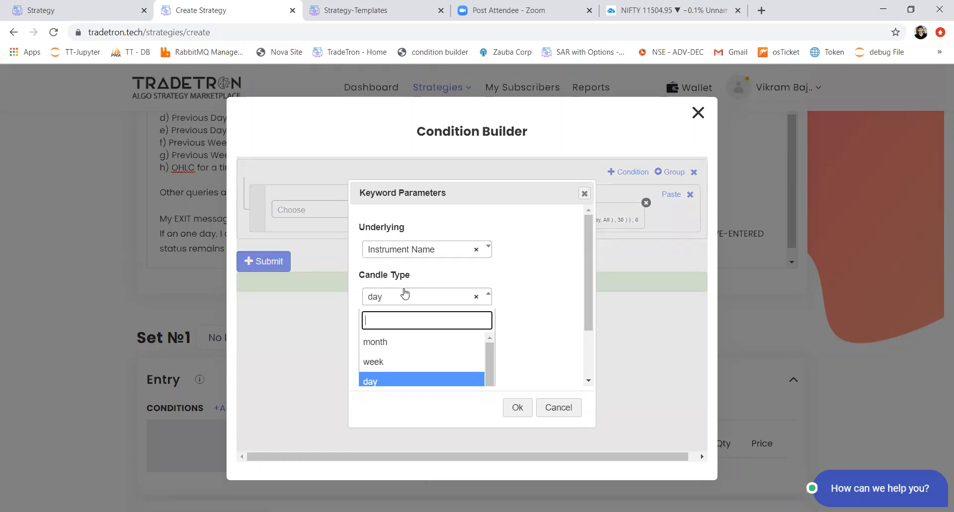
{"action": "type", "text": "1m"}
{"action": "key", "text": "Return"}
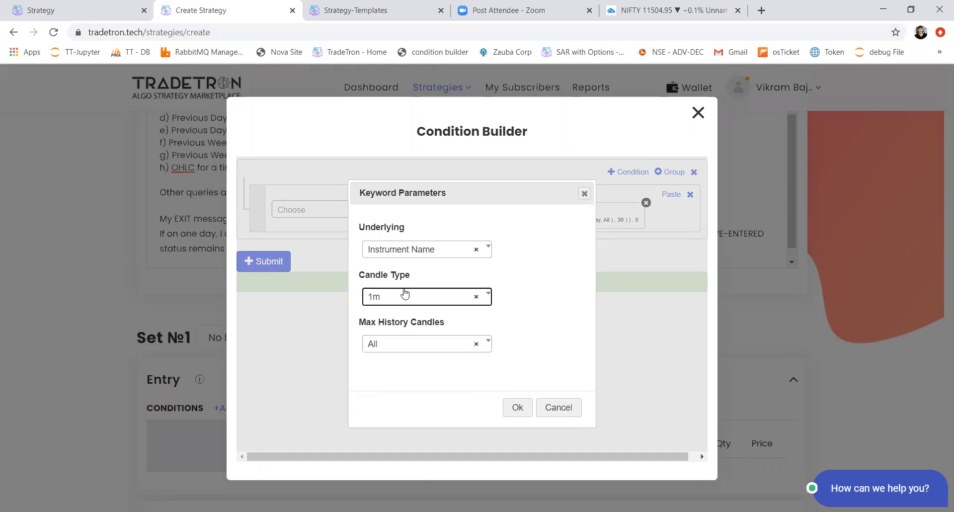
{"action": "left_click", "coordinate": [517, 407]}
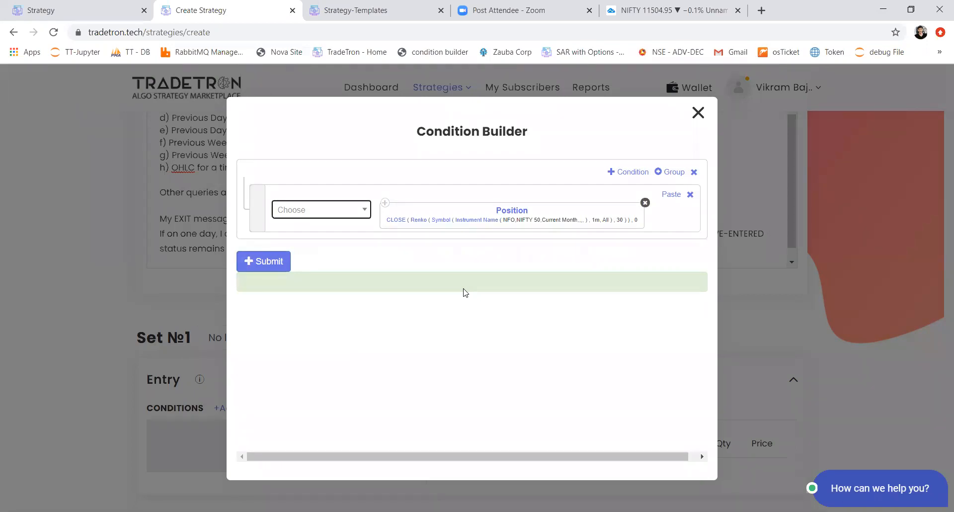
Step: Add the greater-than operator (>) after the Position block in the condition
{"action": "left_click", "coordinate": [346, 213]}
{"action": "type", "text": ">"}
{"action": "key", "text": "Return"}
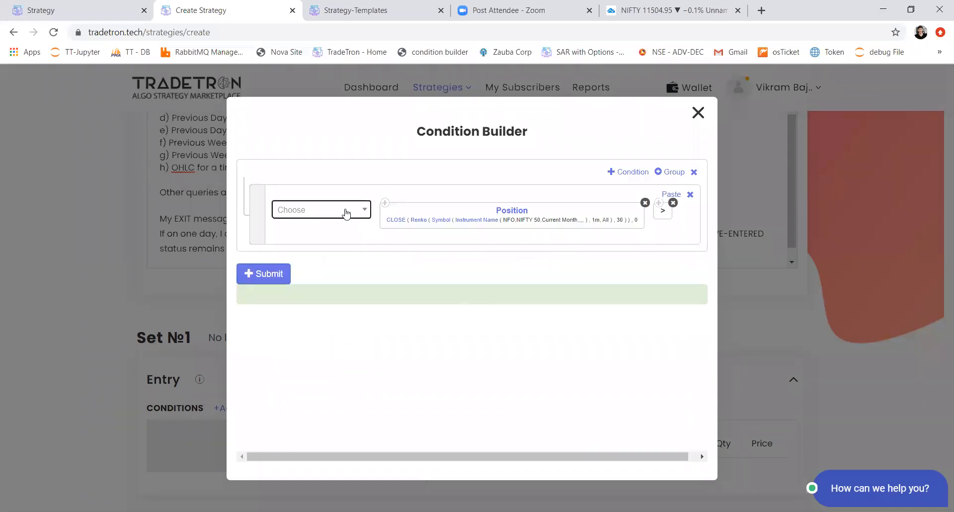
{"action": "left_click", "coordinate": [385, 202]}
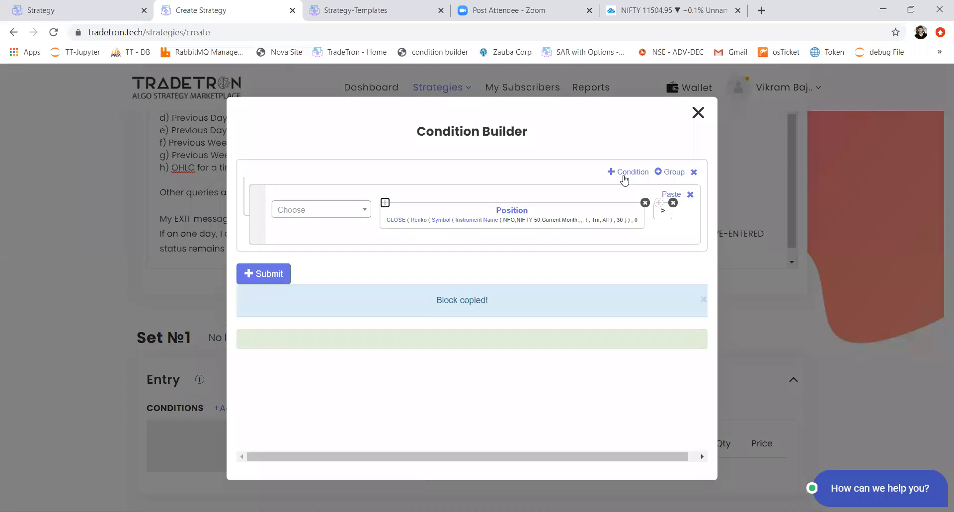
{"action": "left_click", "coordinate": [623, 172]}
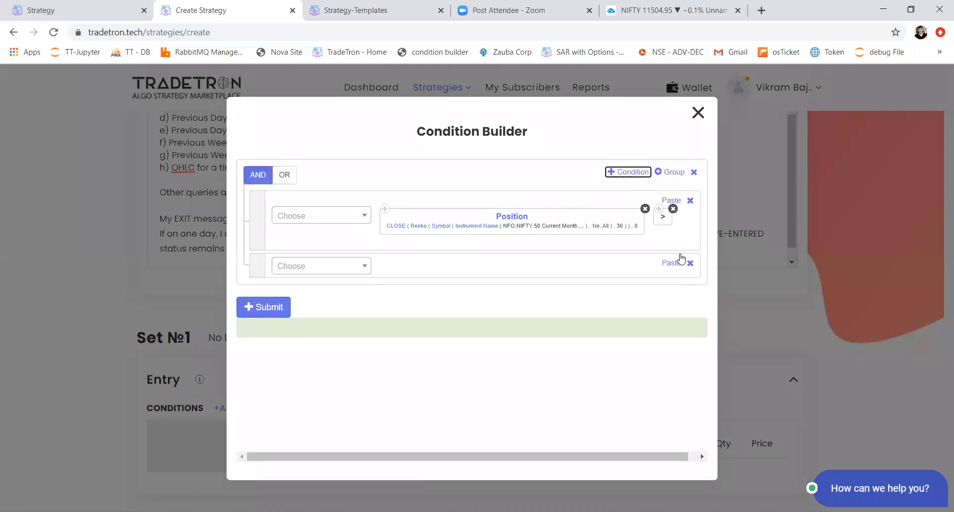
{"action": "left_click", "coordinate": [679, 262]}
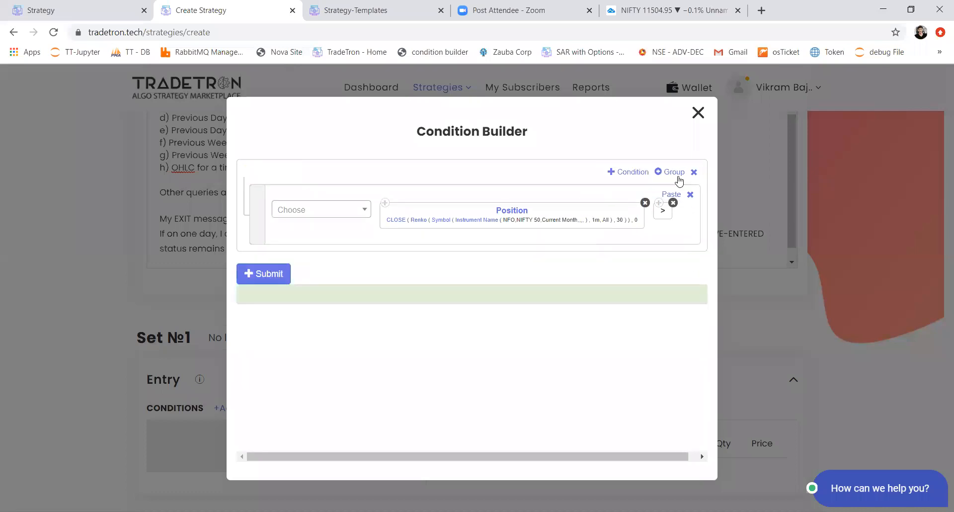
Step: Duplicate the Position block after the > operator within the same condition and change the copy's series to SUPERTREND
{"action": "left_click", "coordinate": [385, 203]}
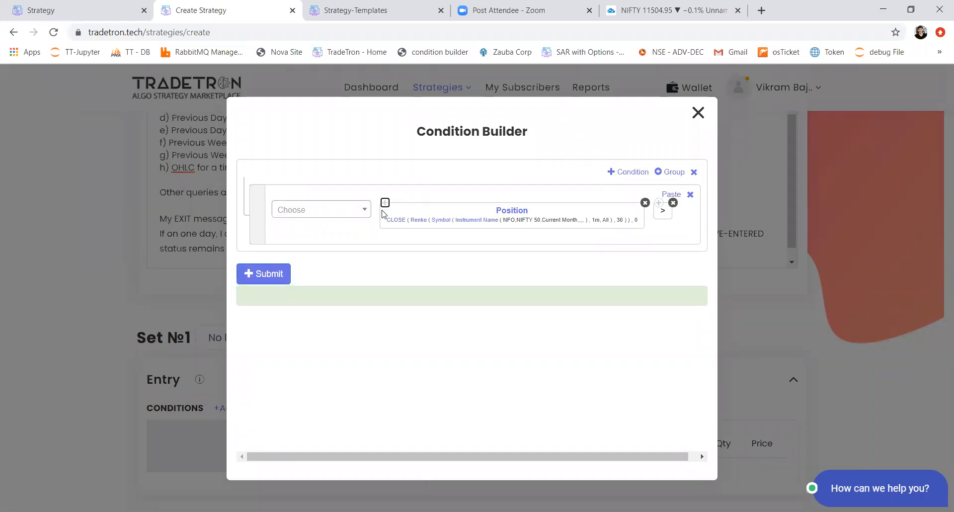
{"action": "left_click", "coordinate": [672, 194]}
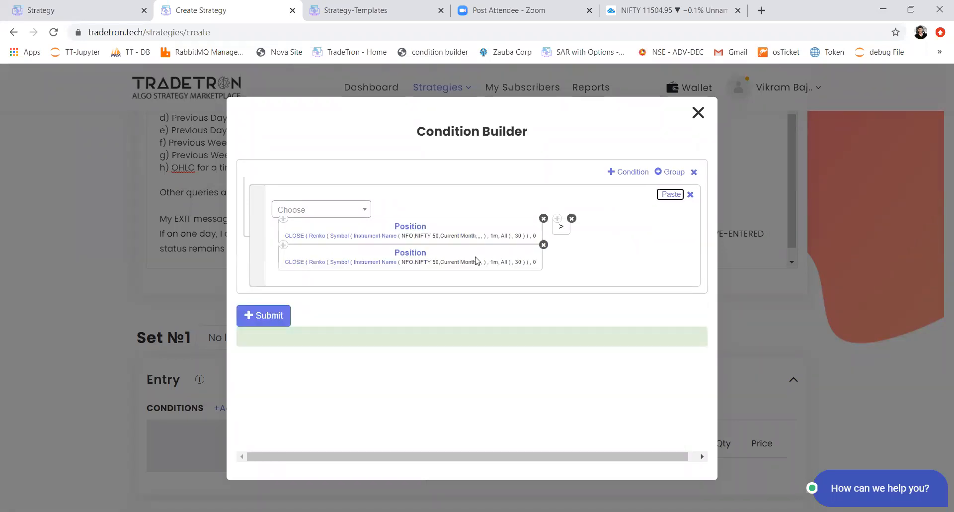
{"action": "left_click", "coordinate": [402, 257]}
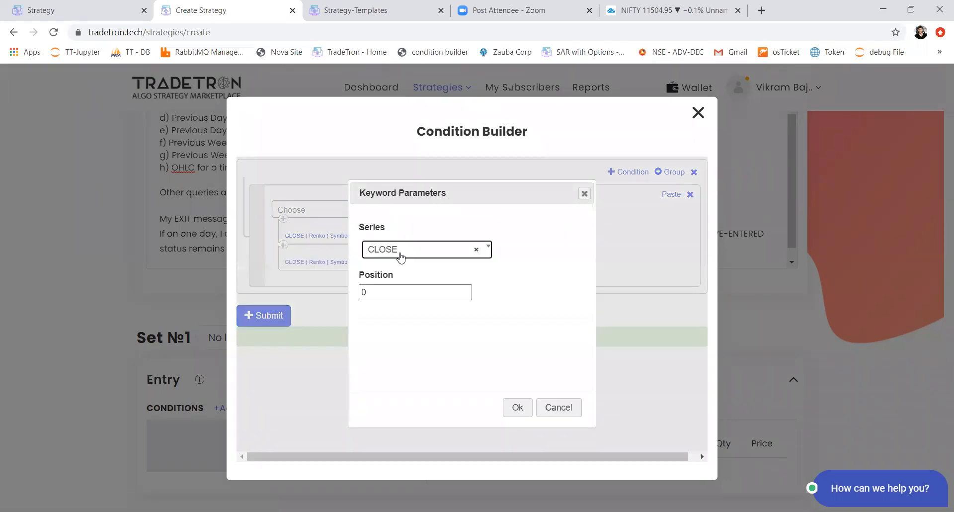
{"action": "left_click", "coordinate": [401, 249]}
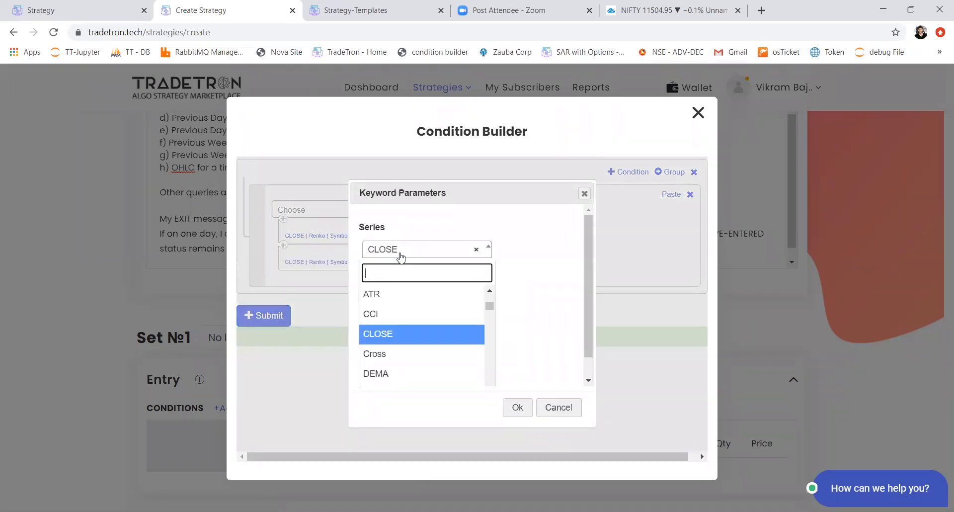
{"action": "type", "text": "sup"}
{"action": "key", "text": "Return"}
{"action": "key", "text": "Tab"}
{"action": "key", "text": "Tab"}
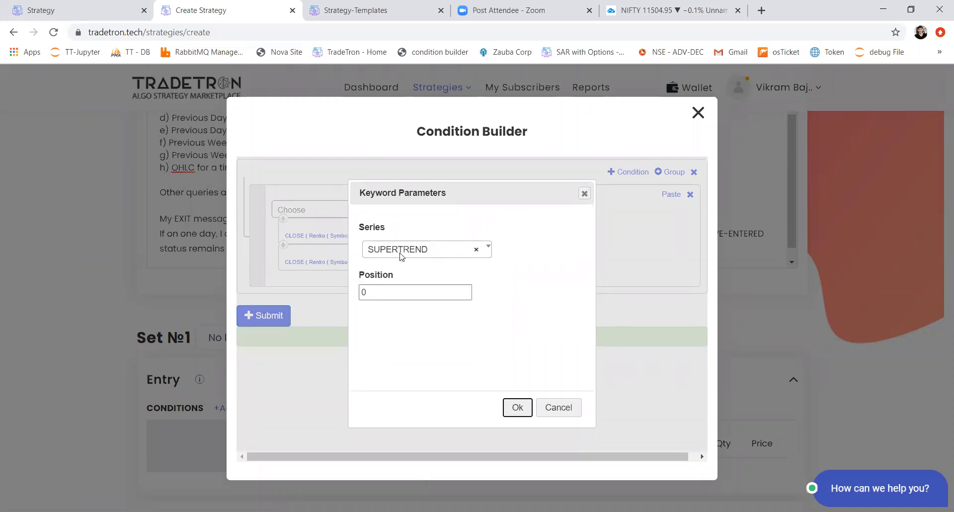
{"action": "key", "text": "Return"}
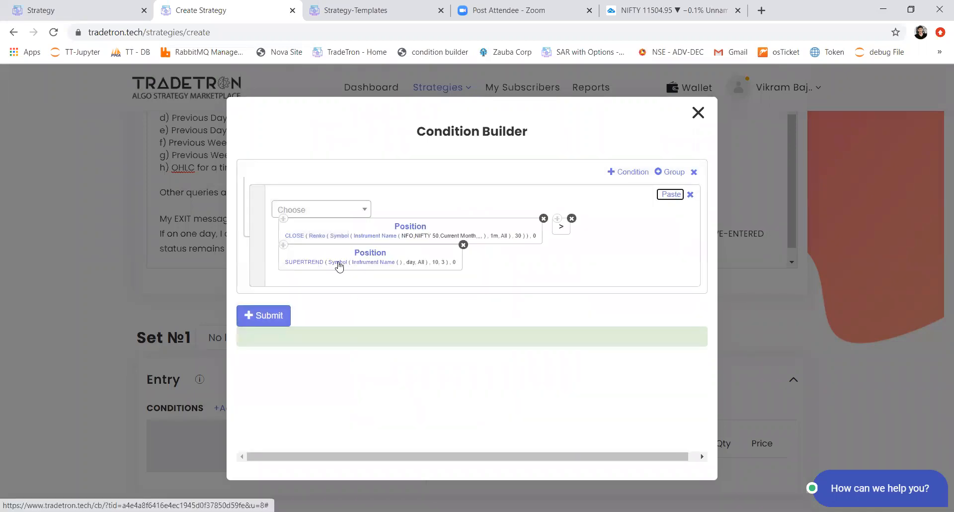
{"action": "left_click", "coordinate": [339, 267]}
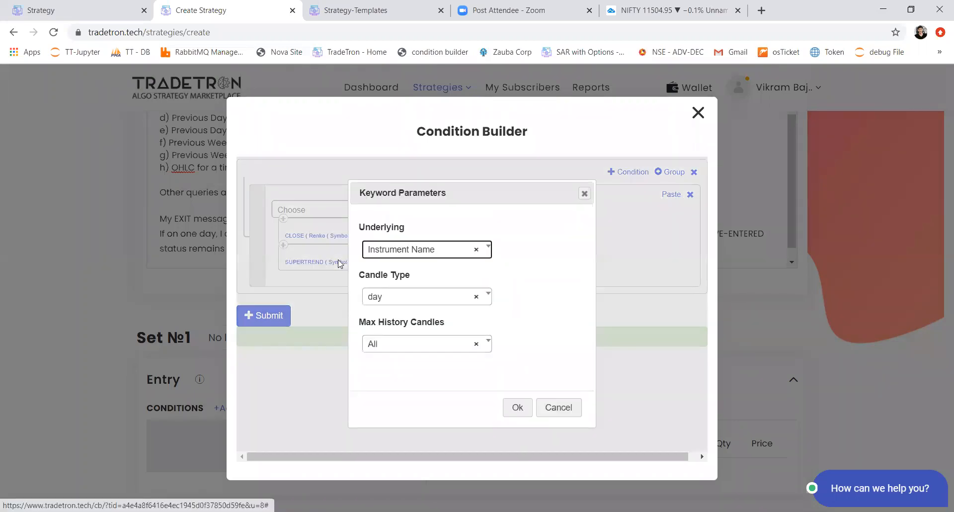
{"action": "left_click", "coordinate": [584, 193]}
{"action": "left_click", "coordinate": [585, 193]}
Step: Set the Ohlc source of the SUPERTREND series in the second Position block to Renko
{"action": "left_click", "coordinate": [313, 262]}
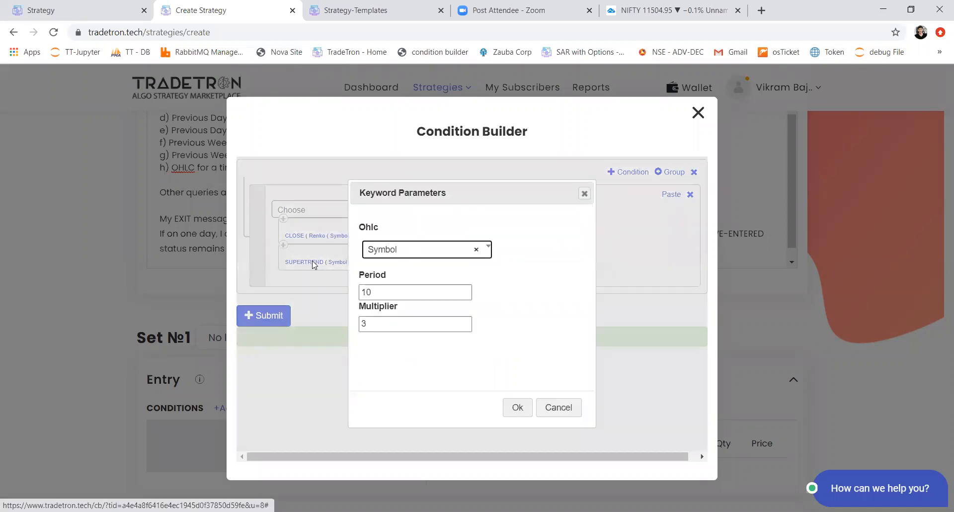
{"action": "type", "text": "renk"}
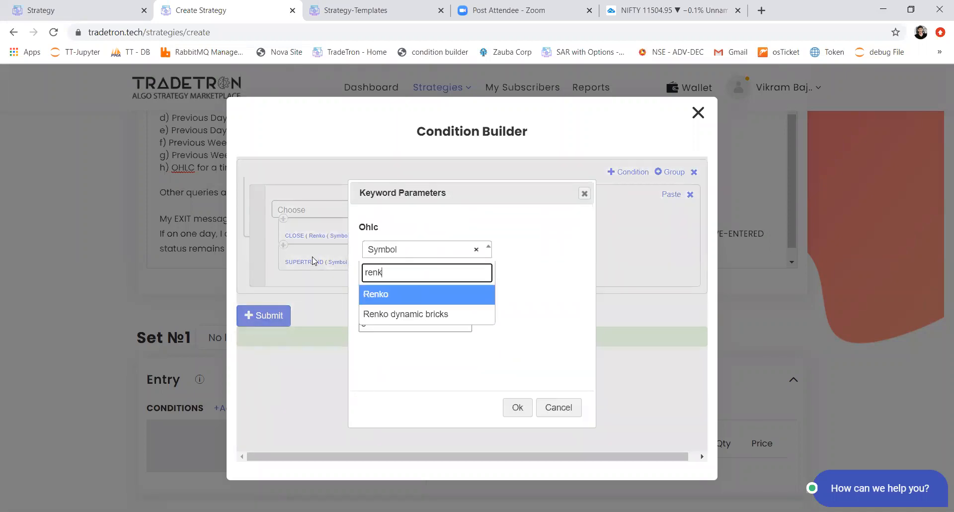
{"action": "key", "text": "Return"}
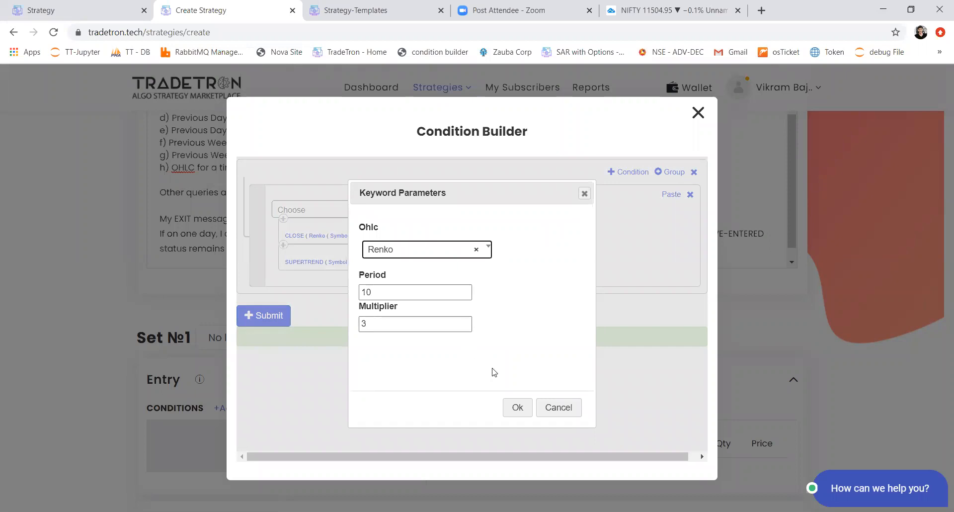
{"action": "left_click", "coordinate": [510, 410]}
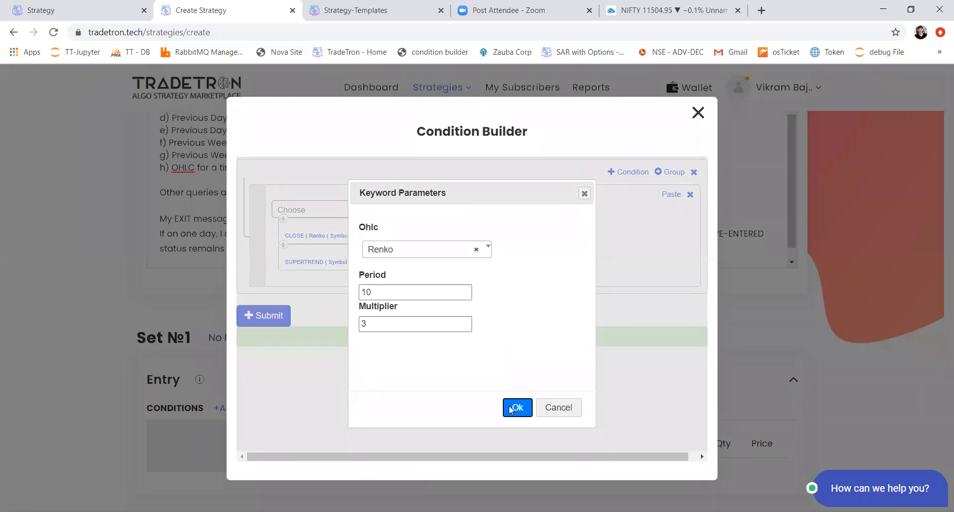
Step: Set the SUPERTREND period to 7 and leave the multiplier at 3
{"action": "left_click", "coordinate": [318, 266]}
{"action": "left_click_drag", "start_coordinate": [394, 292], "coordinate": [361, 292]}
{"action": "type", "text": "7"}
{"action": "key", "text": "Tab"}
{"action": "key", "text": "Tab"}
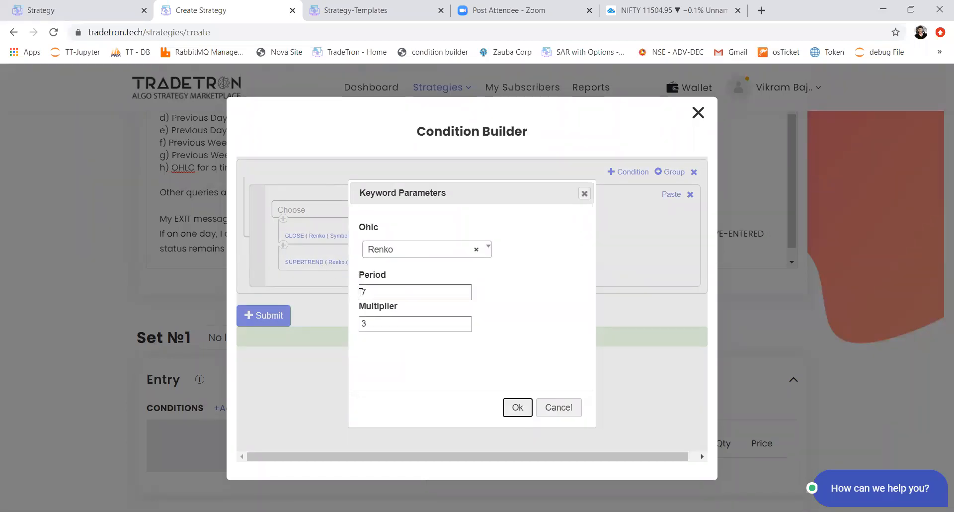
{"action": "key", "text": "Return"}
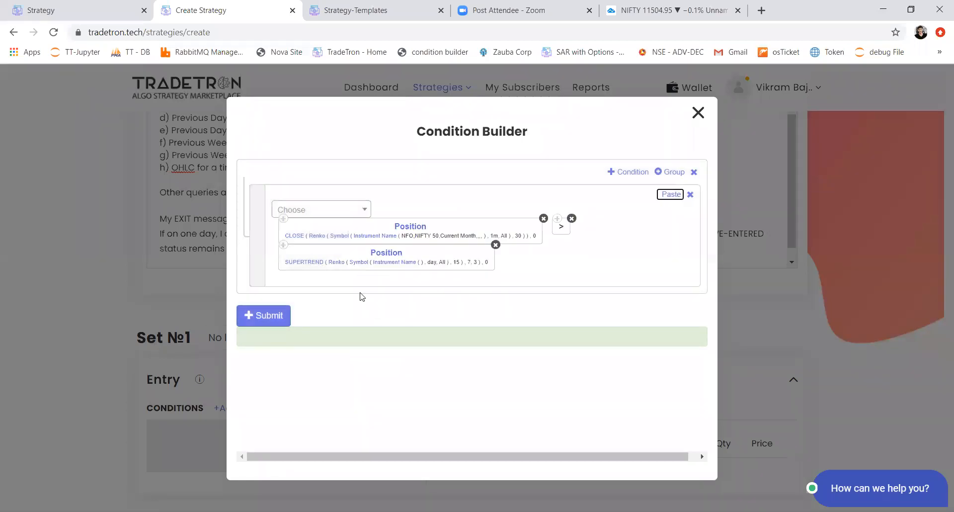
Step: Set the instrument inside the SUPERTREND block to NFO, NIFTY 50, Current Month, with the remaining instrument fields left empty
{"action": "left_click", "coordinate": [384, 262]}
{"action": "key", "text": "Return"}
{"action": "type", "text": "nfo"}
{"action": "key", "text": "Return"}
{"action": "type", "text": "nifty"}
{"action": "key", "text": "Return"}
{"action": "key", "text": "Down"}
{"action": "key", "text": "Down"}
{"action": "key", "text": "Down"}
{"action": "key", "text": "Down"}
{"action": "key", "text": "Down"}
{"action": "key", "text": "Down"}
{"action": "key", "text": "Down"}
{"action": "key", "text": "Down"}
{"action": "key", "text": "Down"}
{"action": "key", "text": "Down"}
{"action": "key", "text": "Down"}
{"action": "key", "text": "Down"}
{"action": "key", "text": "Down"}
{"action": "key", "text": "Down"}
{"action": "key", "text": "Down"}
{"action": "key", "text": "Down"}
{"action": "key", "text": "Down"}
{"action": "key", "text": "Down"}
{"action": "key", "text": "Down"}
{"action": "key", "text": "Down"}
{"action": "key", "text": "Return"}
{"action": "key", "text": "Tab"}
{"action": "key", "text": "Tab"}
{"action": "key", "text": "Tab"}
{"action": "key", "text": "Return"}
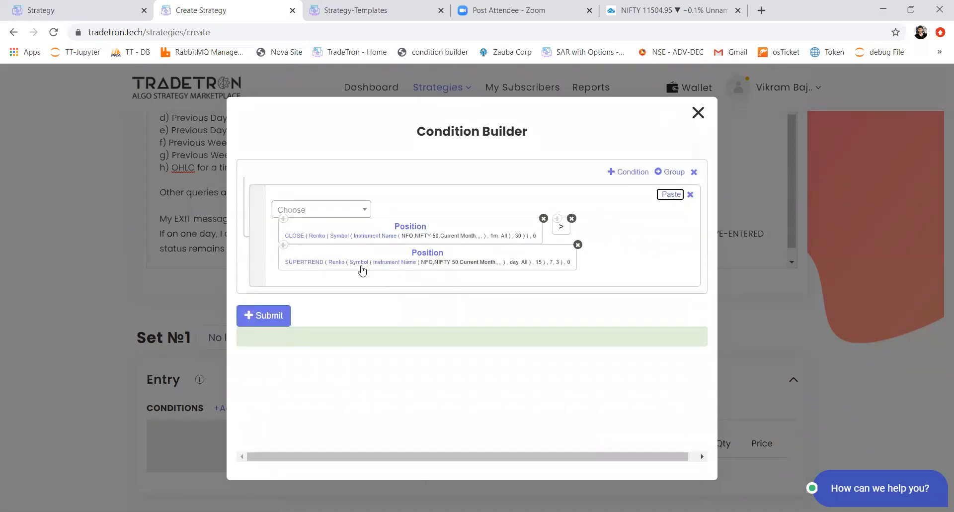
Step: Set the candle type of the Symbol inside the SUPERTREND block to 1m
{"action": "left_click", "coordinate": [361, 267]}
{"action": "left_click", "coordinate": [411, 296]}
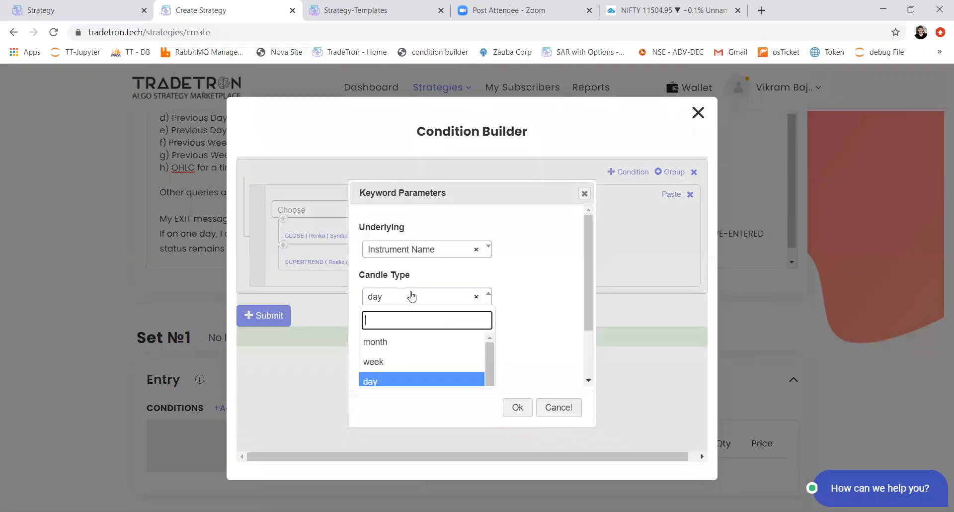
{"action": "type", "text": "1"}
{"action": "key", "text": "Return"}
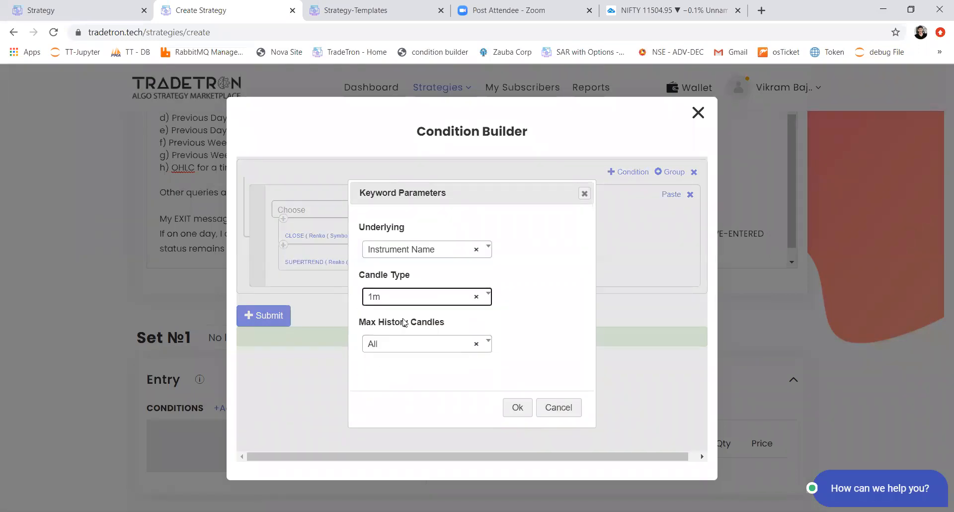
{"action": "left_click", "coordinate": [511, 407]}
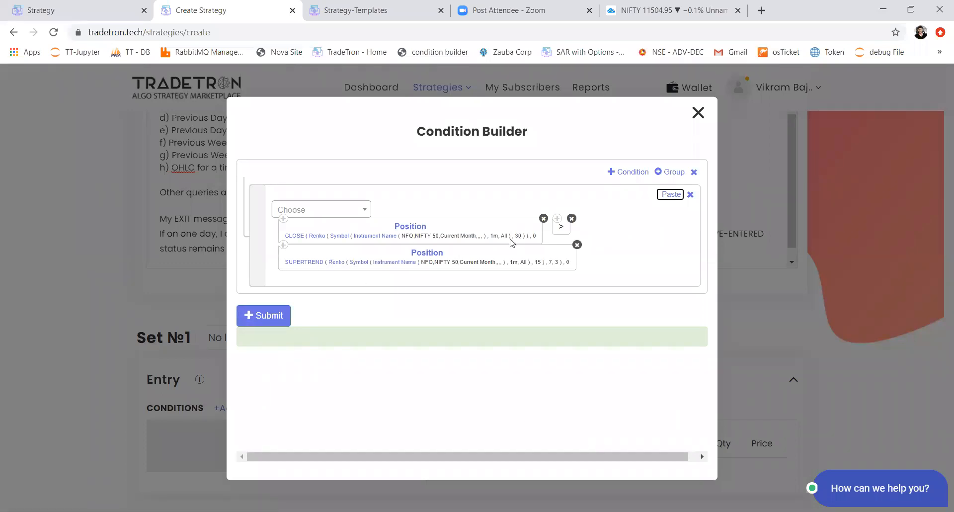
Step: Set the brick size of the Renko series inside the SUPERTREND block to 30
{"action": "left_click", "coordinate": [336, 263]}
{"action": "left_click_drag", "start_coordinate": [373, 292], "coordinate": [360, 293]}
{"action": "type", "text": "30"}
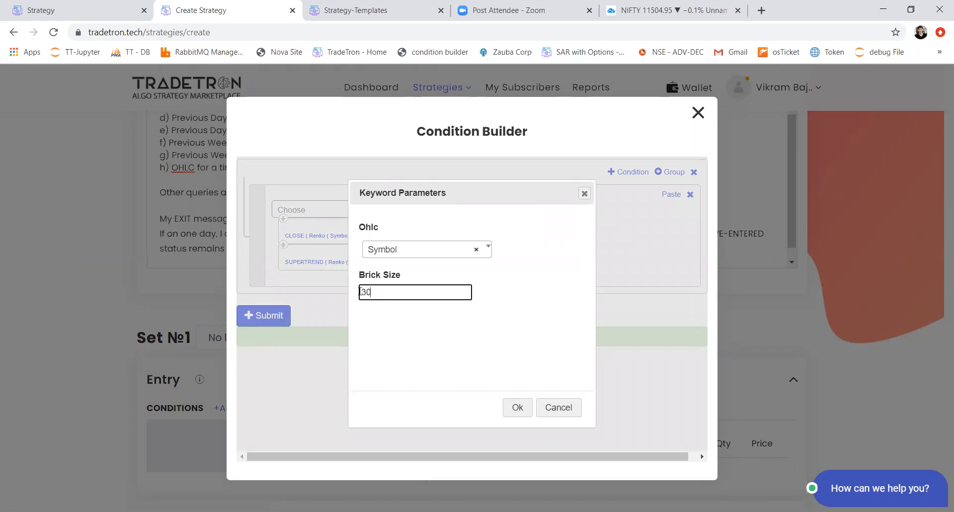
{"action": "left_click", "coordinate": [517, 407]}
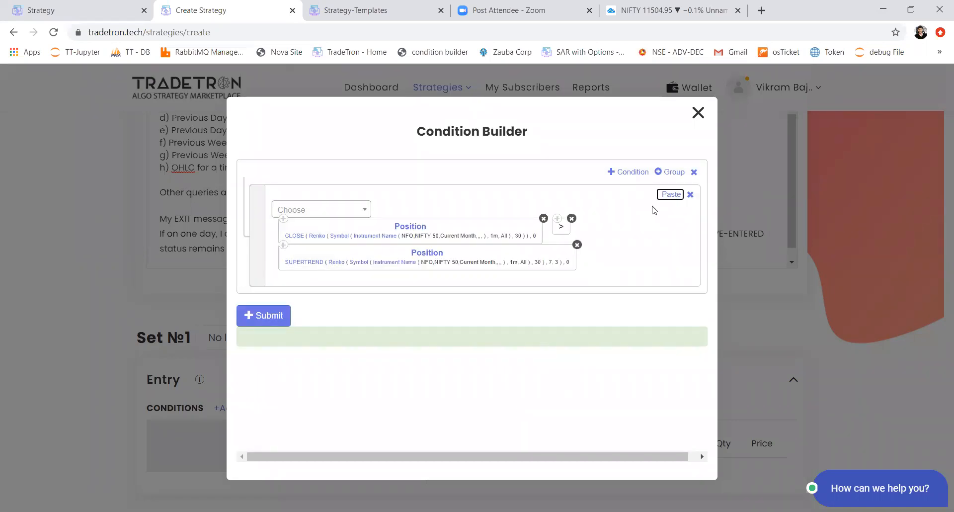
Step: Add a second AND condition containing a copy of the Renko CLOSE Position block and set the copy's position to -1
{"action": "left_click", "coordinate": [632, 173]}
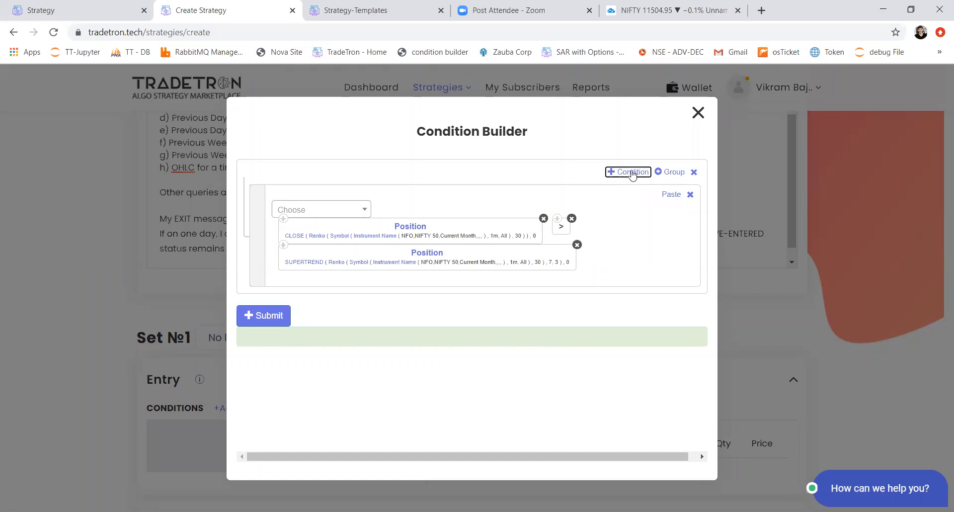
{"action": "left_click", "coordinate": [283, 225]}
{"action": "left_click", "coordinate": [660, 305]}
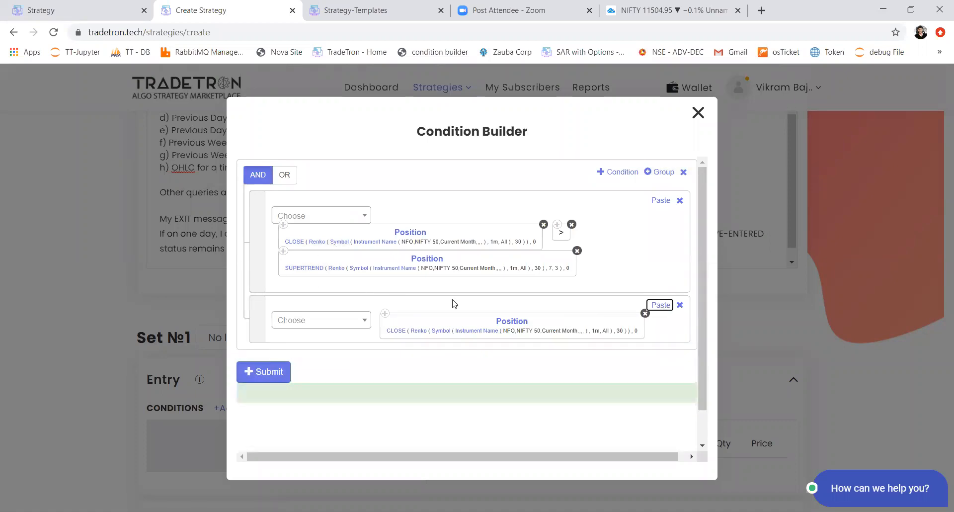
{"action": "left_click", "coordinate": [502, 324]}
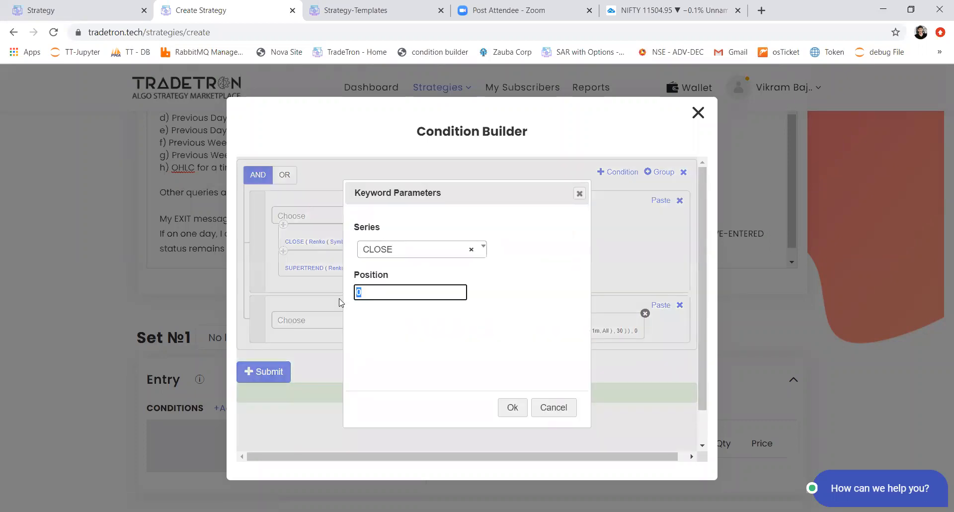
{"action": "type", "text": "-1"}
{"action": "left_click", "coordinate": [515, 416]}
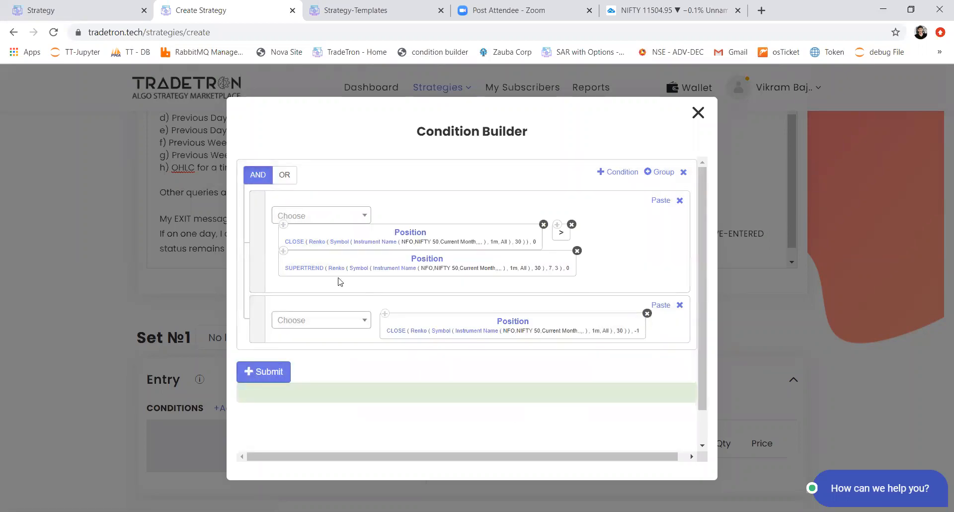
Step: Add the less-than operator (<) to the second condition, followed by a copy of the SUPERTREND Position block
{"action": "left_click", "coordinate": [322, 320]}
{"action": "left_click", "coordinate": [322, 326]}
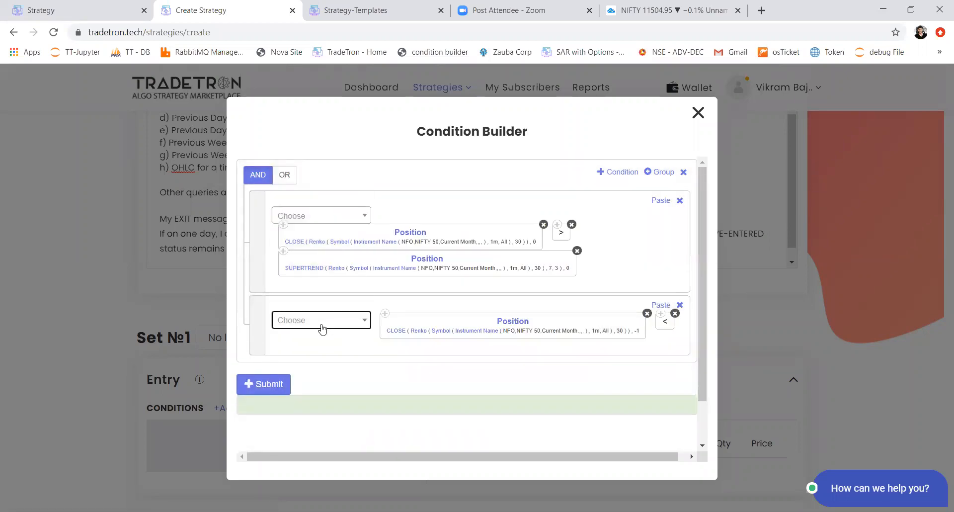
{"action": "left_click", "coordinate": [284, 251]}
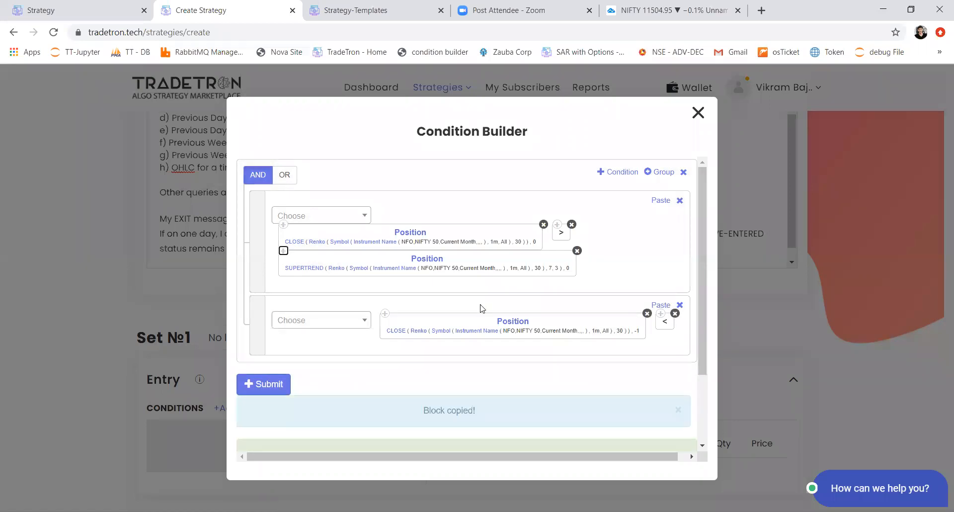
{"action": "left_click", "coordinate": [661, 305]}
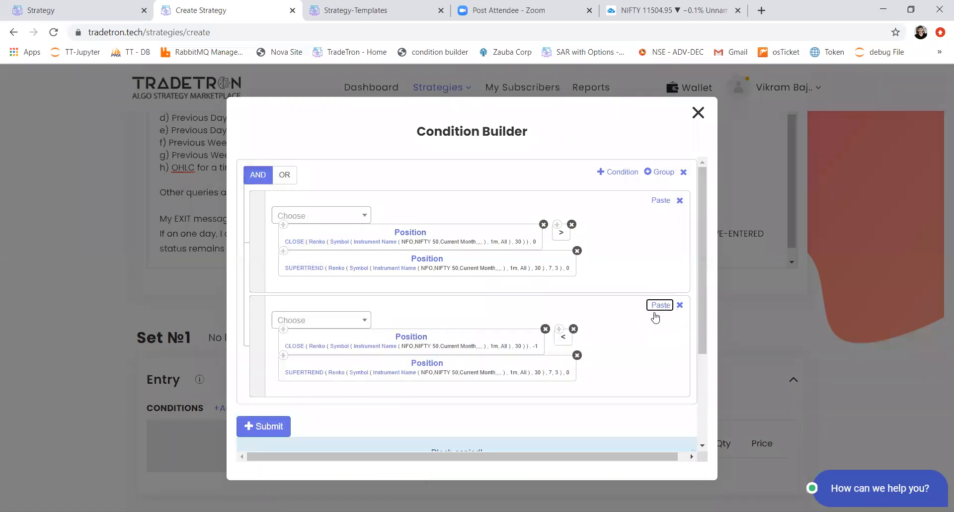
Step: Set the position of the SUPERTREND block in the second condition to -1 and submit the entry conditions
{"action": "left_click", "coordinate": [427, 363]}
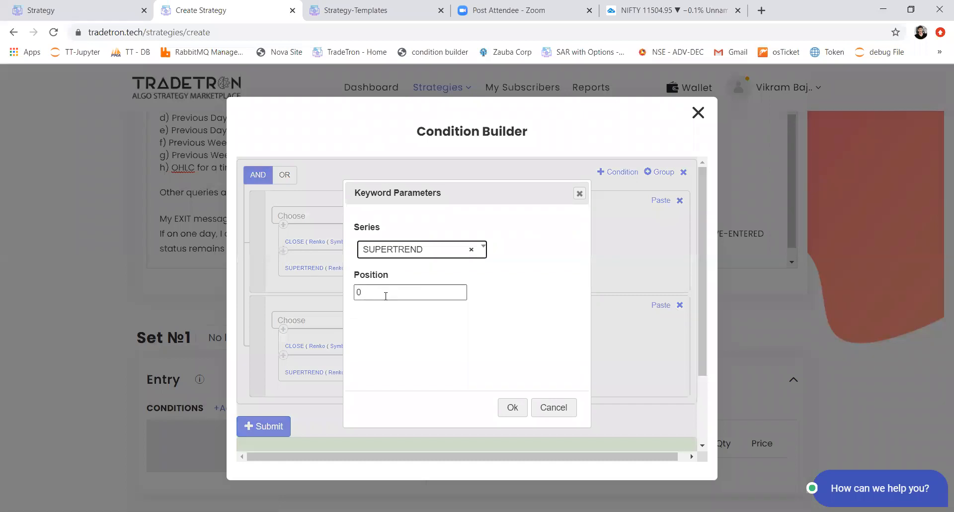
{"action": "type", "text": "-1"}
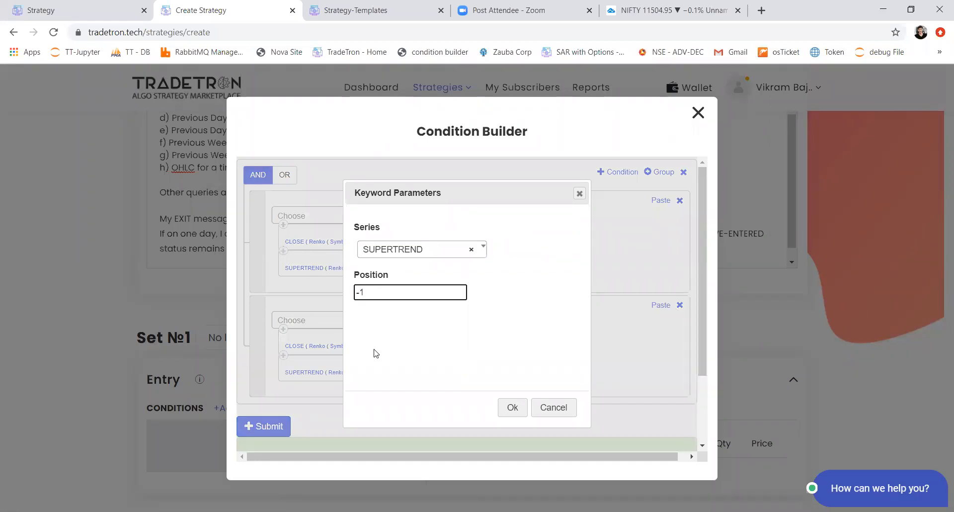
{"action": "left_click", "coordinate": [507, 408]}
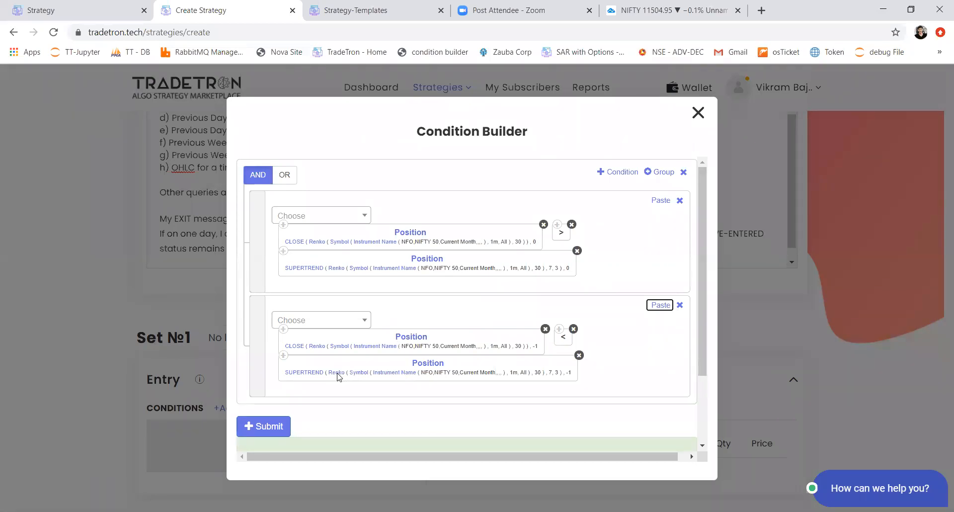
{"action": "left_click", "coordinate": [271, 426]}
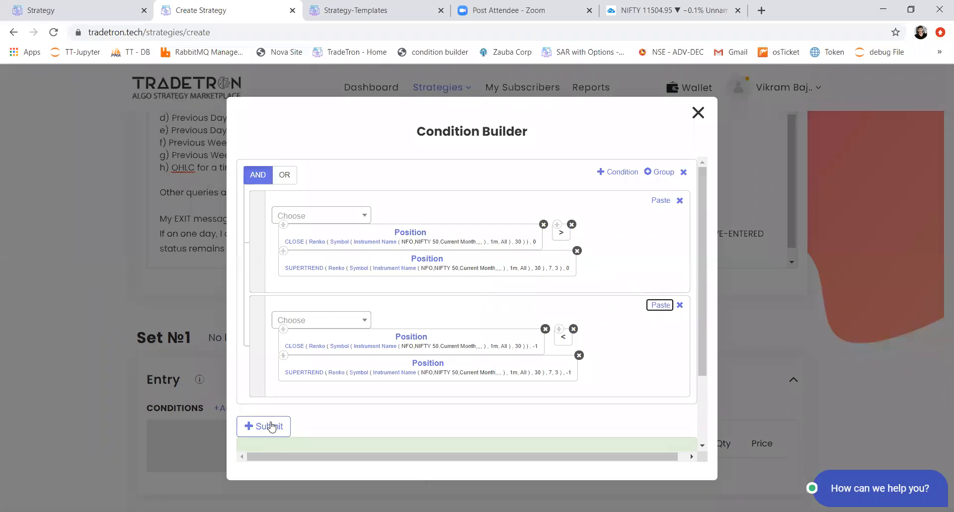
{"action": "left_click", "coordinate": [271, 425]}
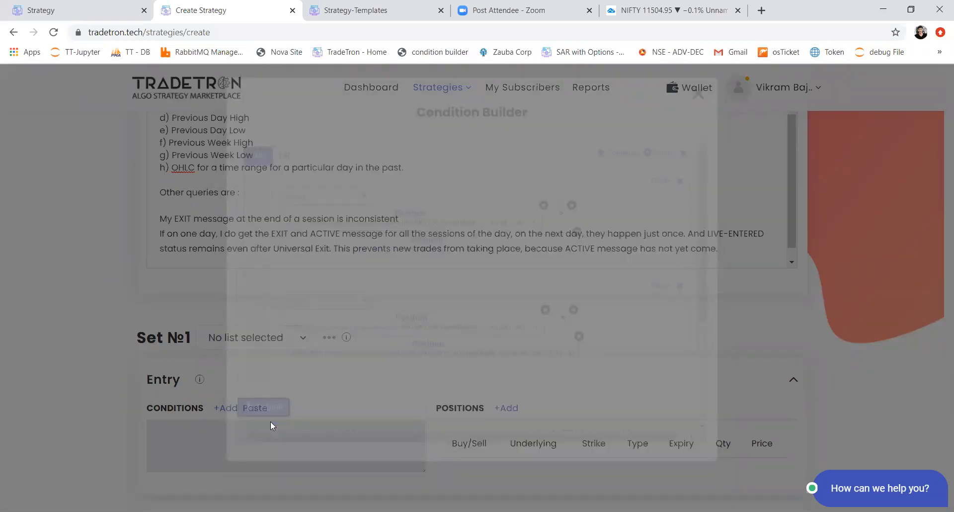
Step: Start a buy position for the entry with exchange NFO, type Futures and underlying NIFTY 50
{"action": "scroll", "coordinate": [406, 353], "scroll_direction": "down", "scroll_amount": 3}
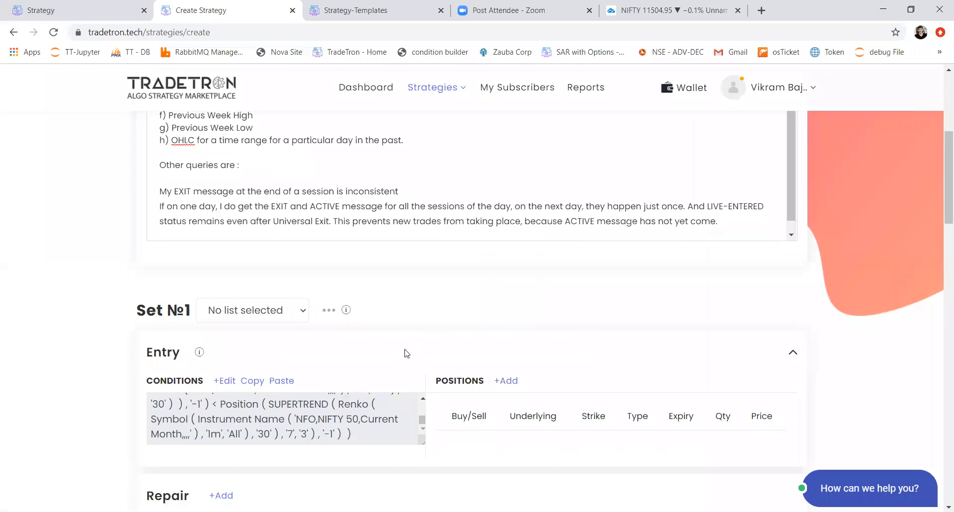
{"action": "left_click", "coordinate": [510, 255]}
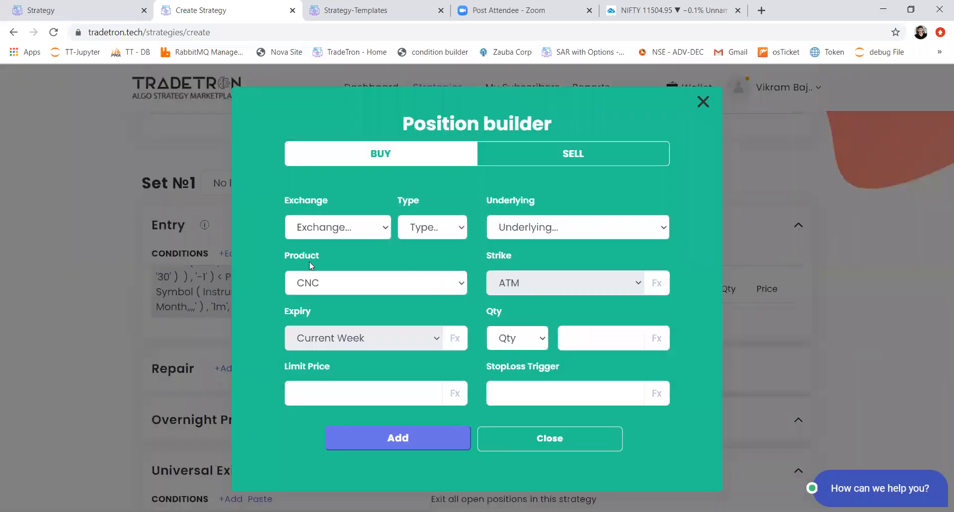
{"action": "left_click", "coordinate": [328, 227]}
{"action": "left_click", "coordinate": [389, 246]}
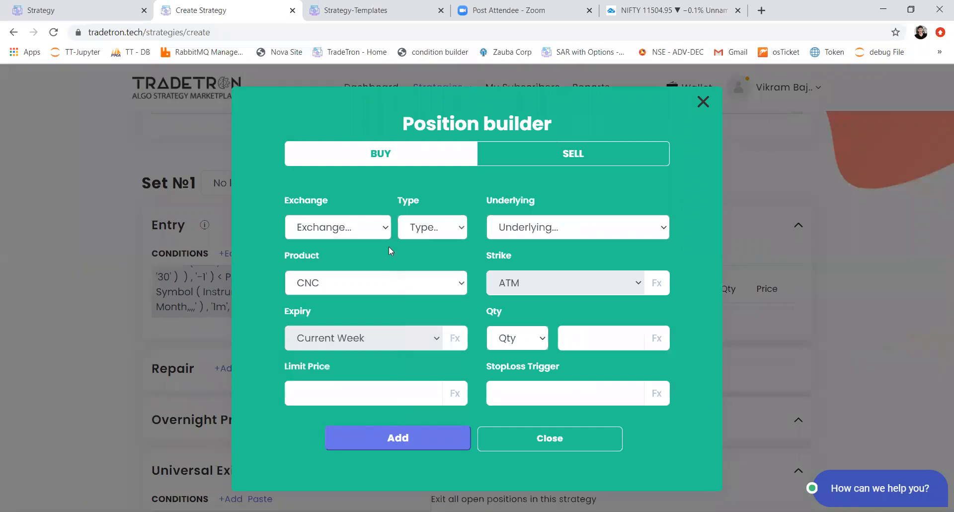
{"action": "left_click", "coordinate": [417, 232]}
{"action": "left_click", "coordinate": [417, 231]}
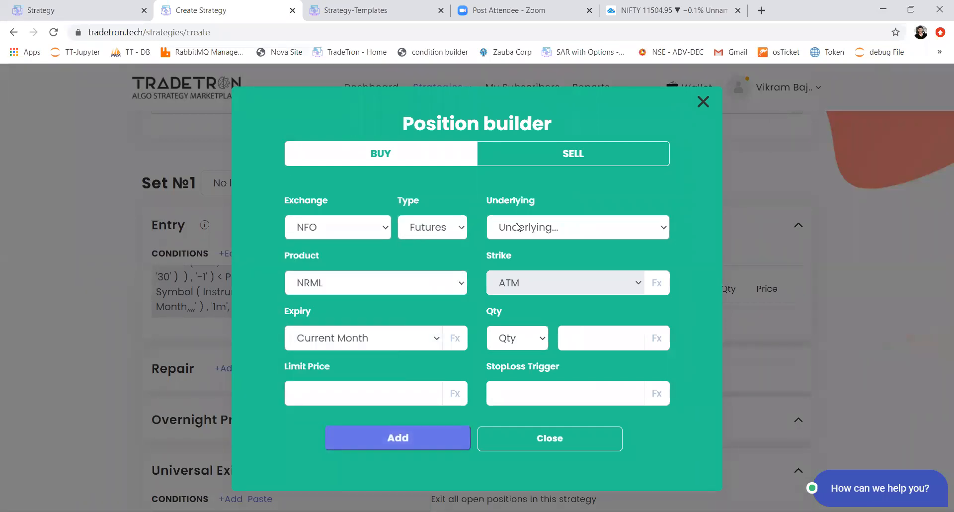
{"action": "left_click", "coordinate": [517, 227]}
{"action": "type", "text": "nifty"}
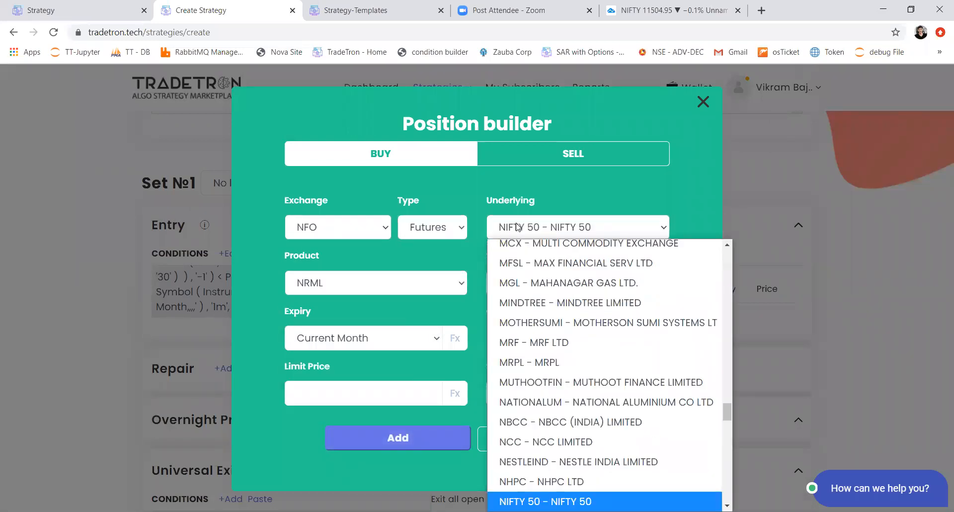
{"action": "key", "text": "Return"}
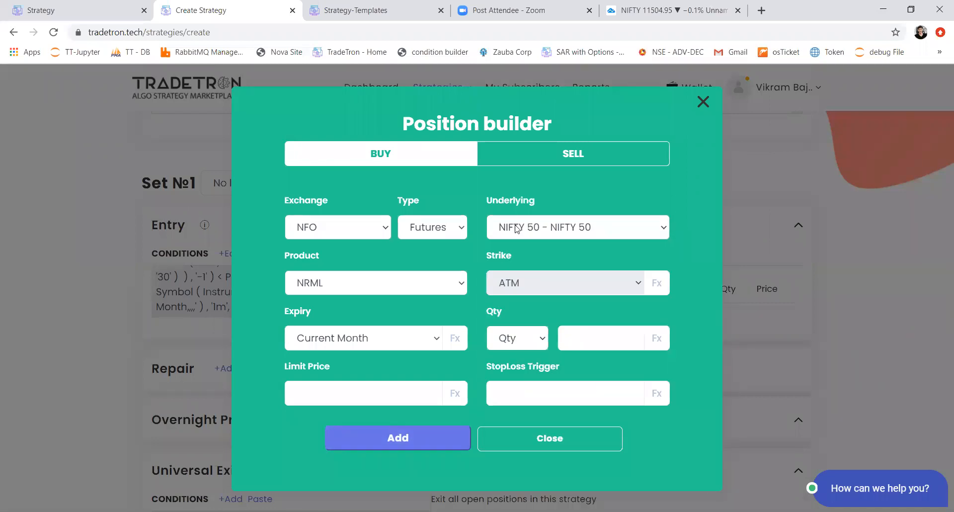
Step: Keep the product as NRML, set the quantity to 1 lot, add the buy position and close the position builder
{"action": "left_click", "coordinate": [457, 291]}
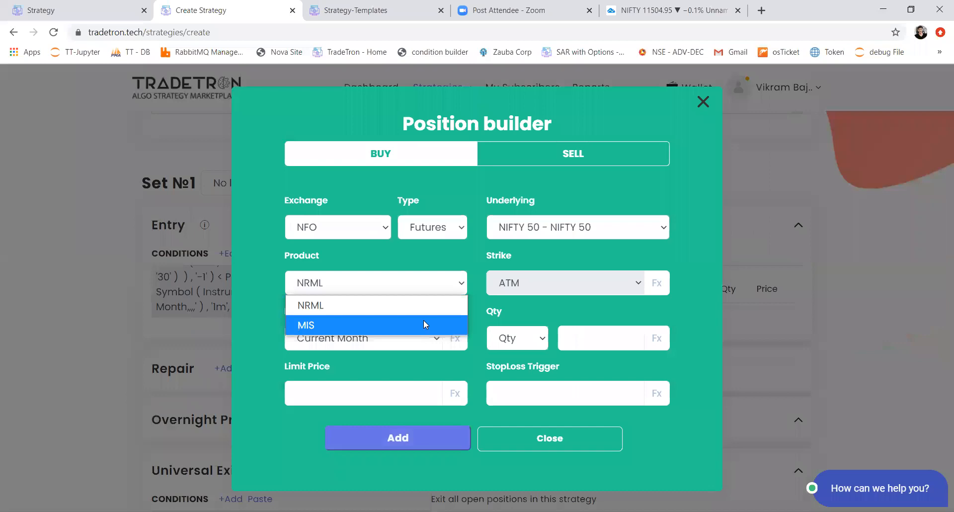
{"action": "left_click", "coordinate": [421, 305]}
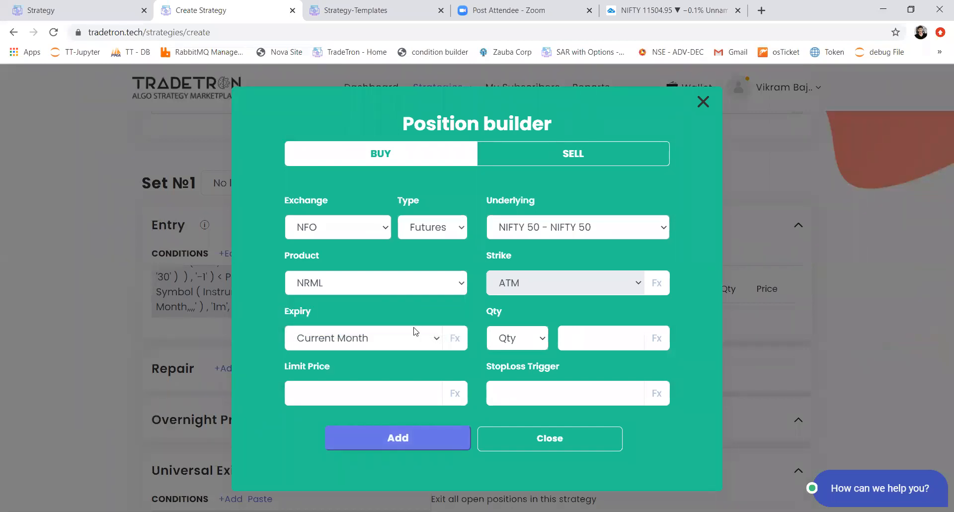
{"action": "left_click", "coordinate": [516, 339]}
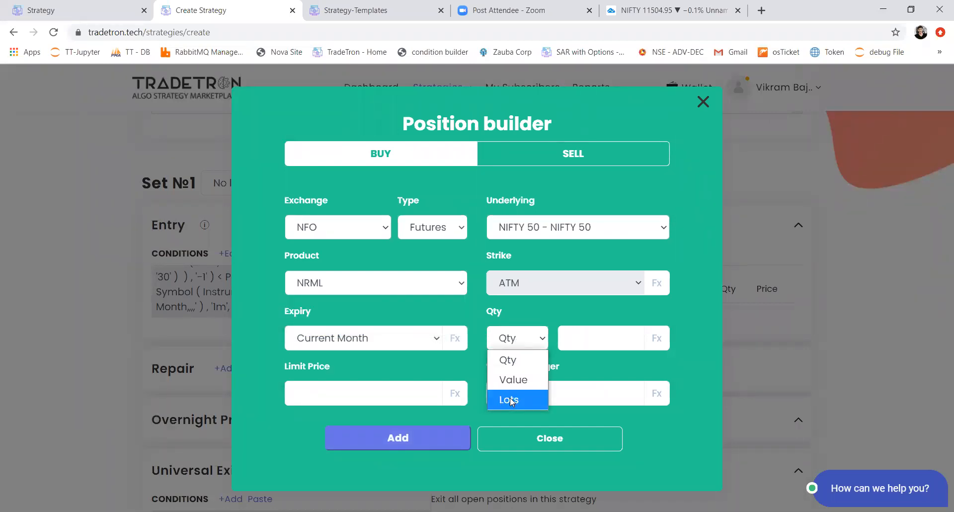
{"action": "left_click", "coordinate": [510, 399]}
{"action": "left_click", "coordinate": [583, 337]}
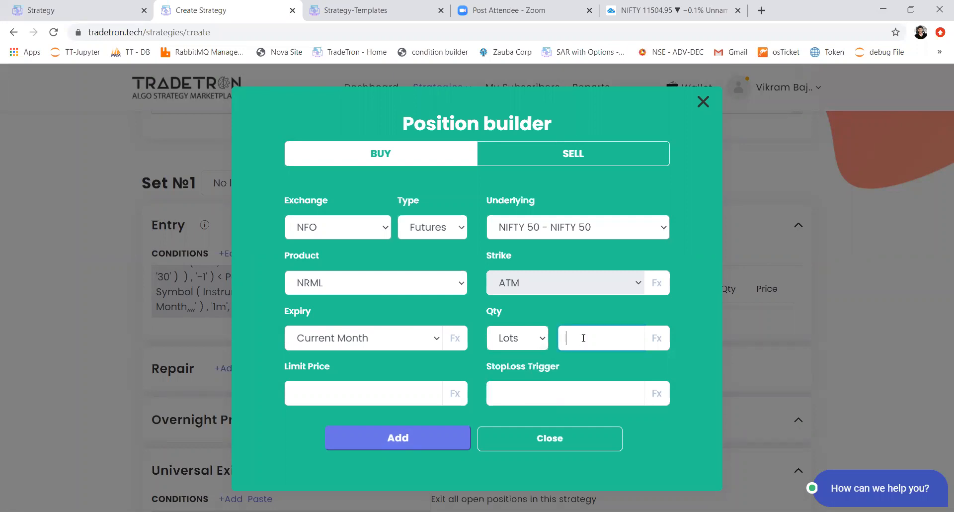
{"action": "left_click", "coordinate": [399, 437]}
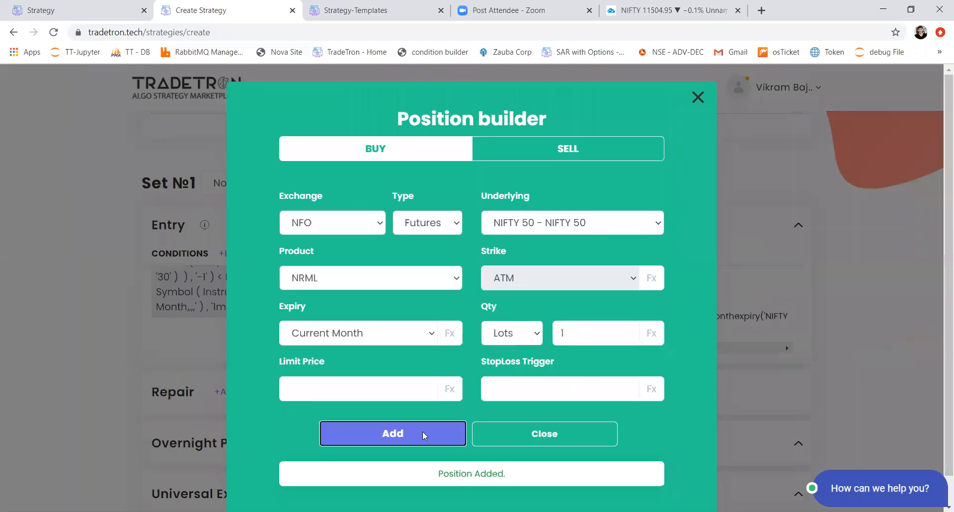
{"action": "left_click", "coordinate": [481, 431]}
{"action": "scroll", "coordinate": [341, 379], "scroll_direction": "down", "scroll_amount": 3}
{"action": "scroll", "coordinate": [341, 379], "scroll_direction": "up", "scroll_amount": 1}
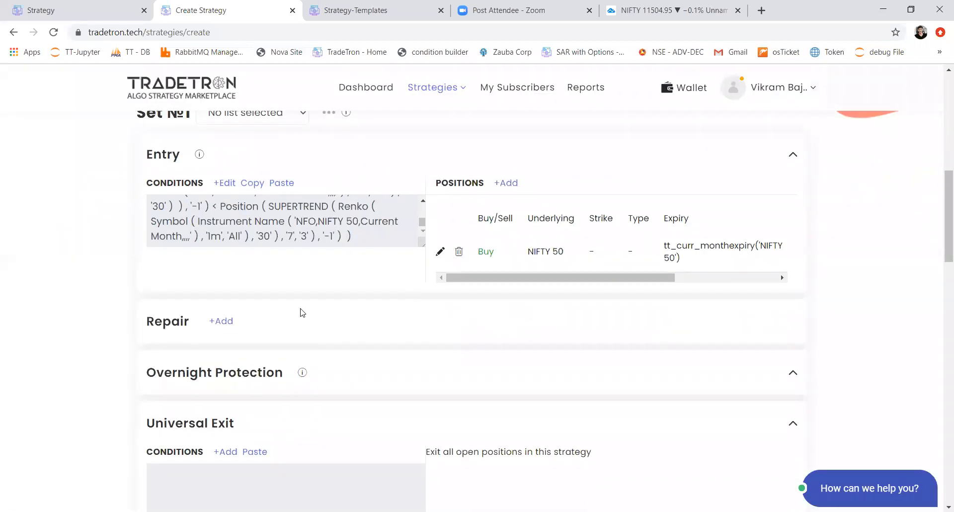
Step: Add a second set to the strategy and copy Set 1's entry conditions into Set 1's exit conditions
{"action": "scroll", "coordinate": [302, 312], "scroll_direction": "down", "scroll_amount": 2}
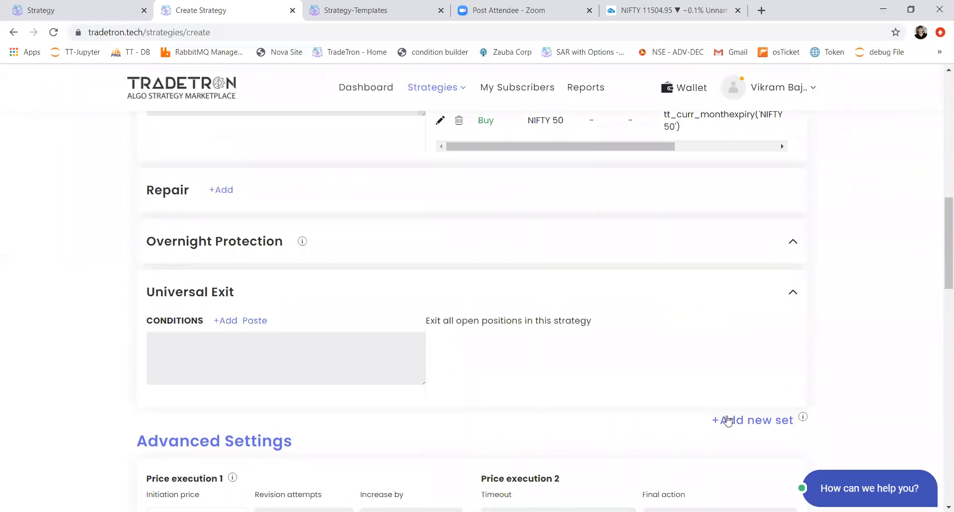
{"action": "scroll", "coordinate": [445, 298], "scroll_direction": "up", "scroll_amount": 3}
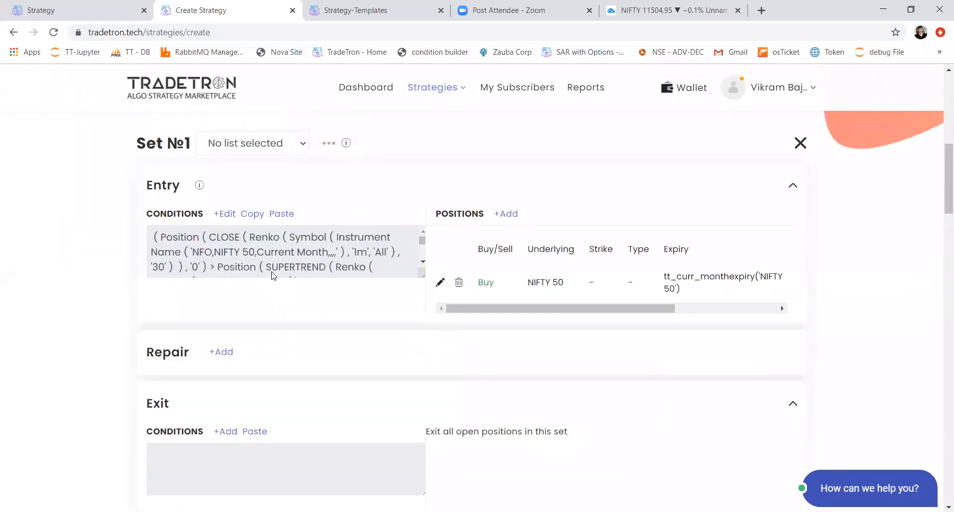
{"action": "left_click", "coordinate": [252, 213]}
{"action": "scroll", "coordinate": [268, 274], "scroll_direction": "down", "scroll_amount": 3}
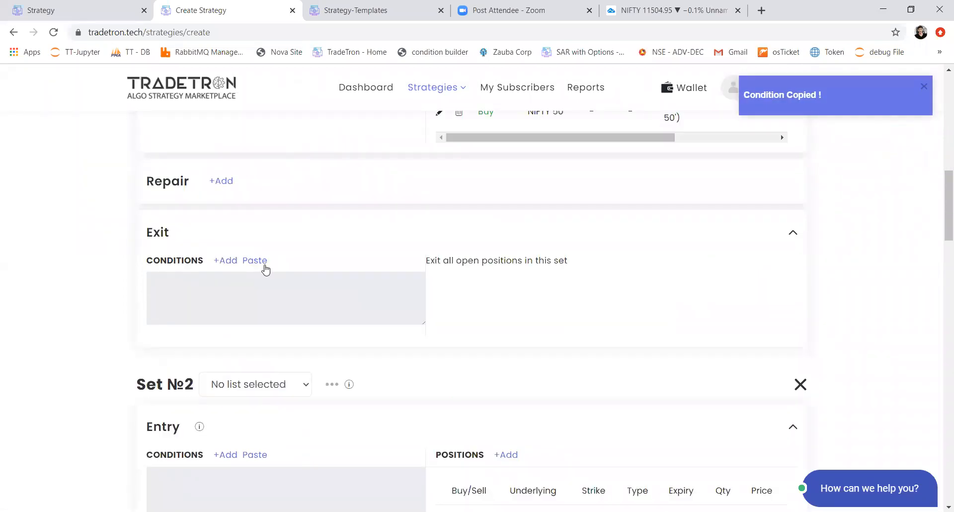
{"action": "left_click", "coordinate": [265, 269]}
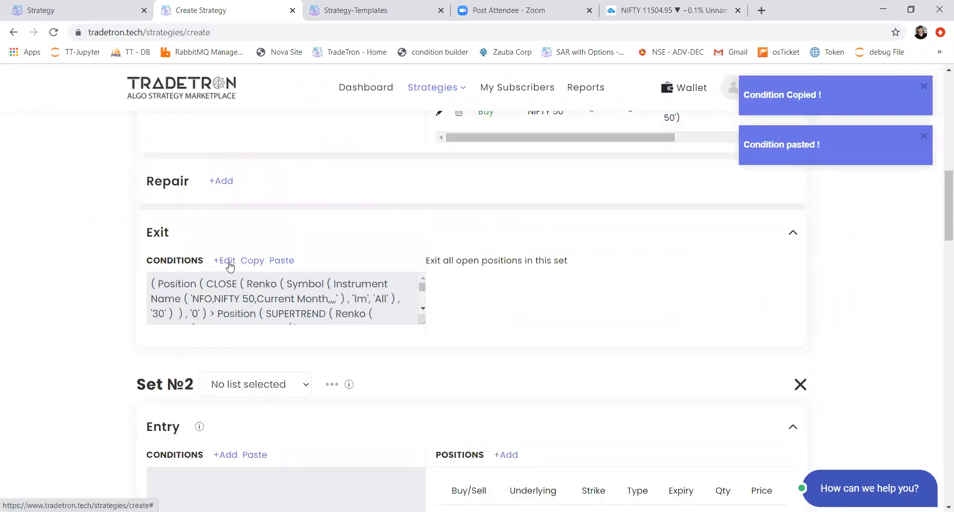
Step: Edit Set 1's exit conditions, replacing the operator in the first condition with less-than (<)
{"action": "left_click", "coordinate": [229, 262]}
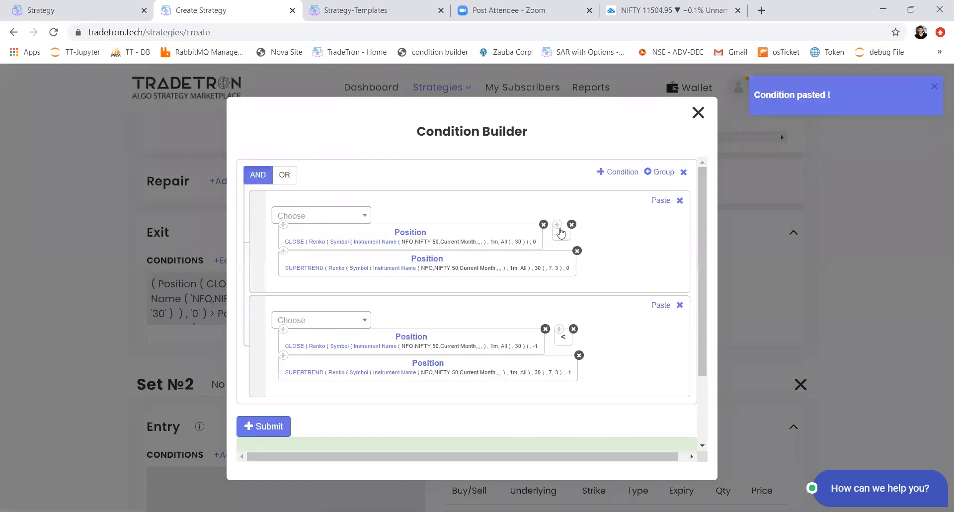
{"action": "left_click", "coordinate": [356, 217]}
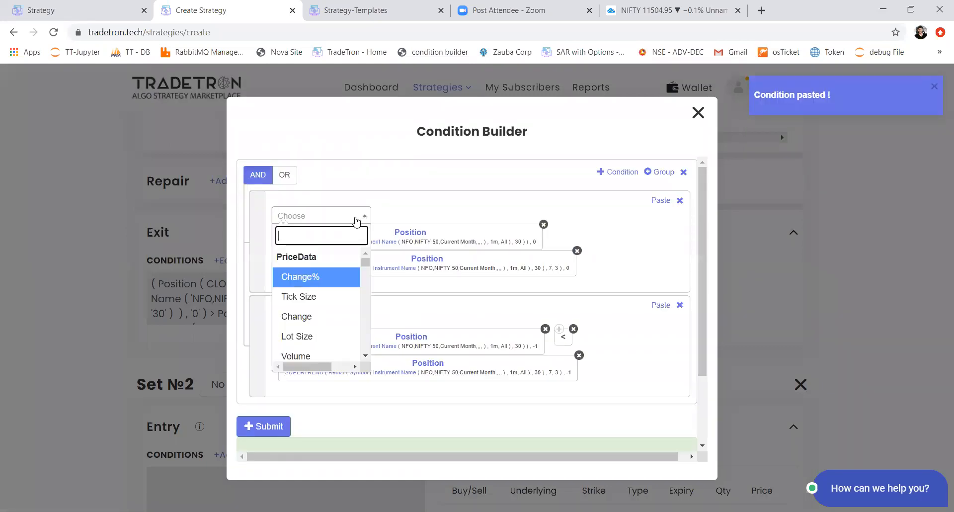
{"action": "left_click", "coordinate": [356, 219]}
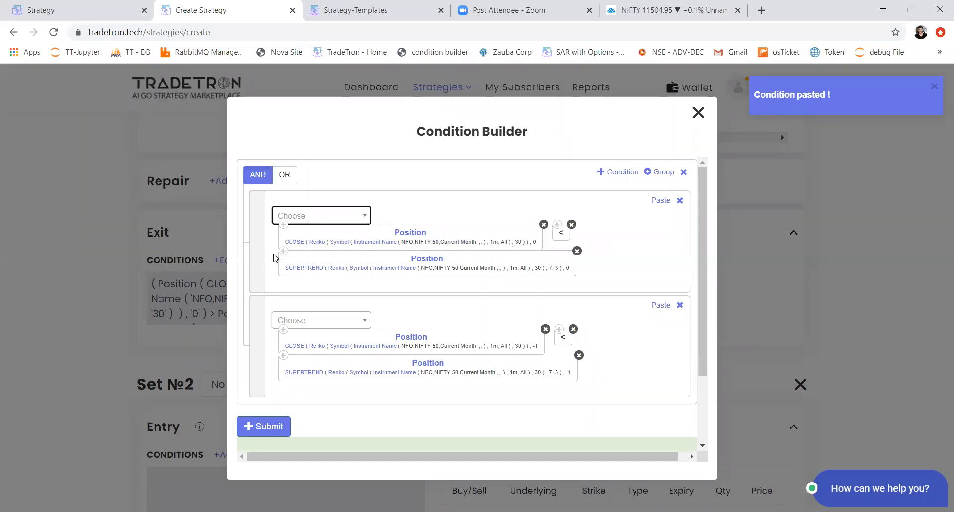
Step: Replace the operator in the second exit condition with greater-than (>), place it between the CLOSE and SUPERTREND blocks, and submit
{"action": "left_click", "coordinate": [573, 330]}
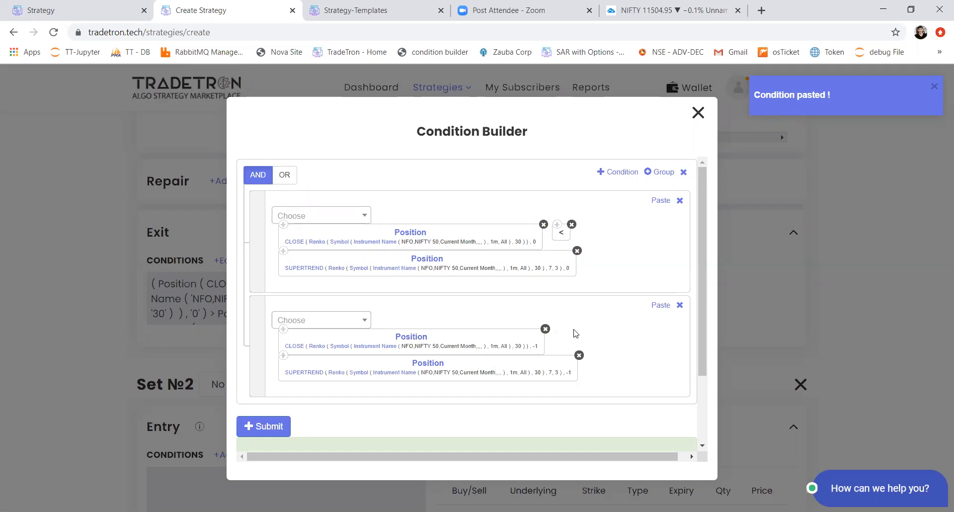
{"action": "left_click", "coordinate": [333, 320]}
{"action": "left_click", "coordinate": [333, 323]}
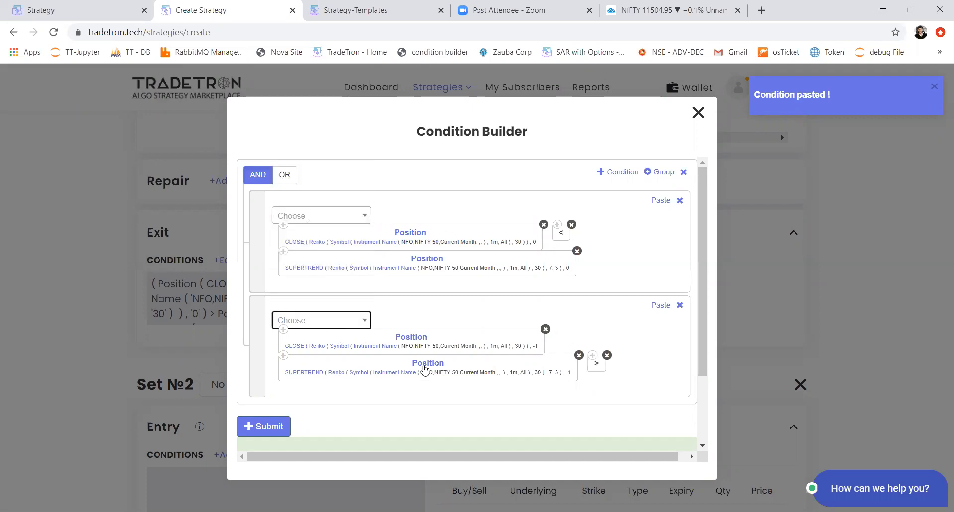
{"action": "left_click_drag", "start_coordinate": [601, 369], "coordinate": [284, 365]}
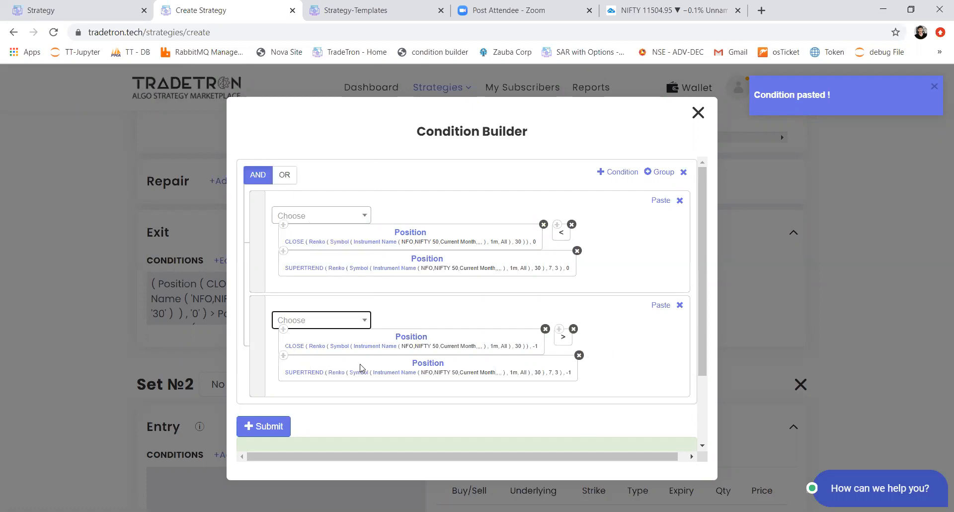
{"action": "left_click", "coordinate": [276, 425]}
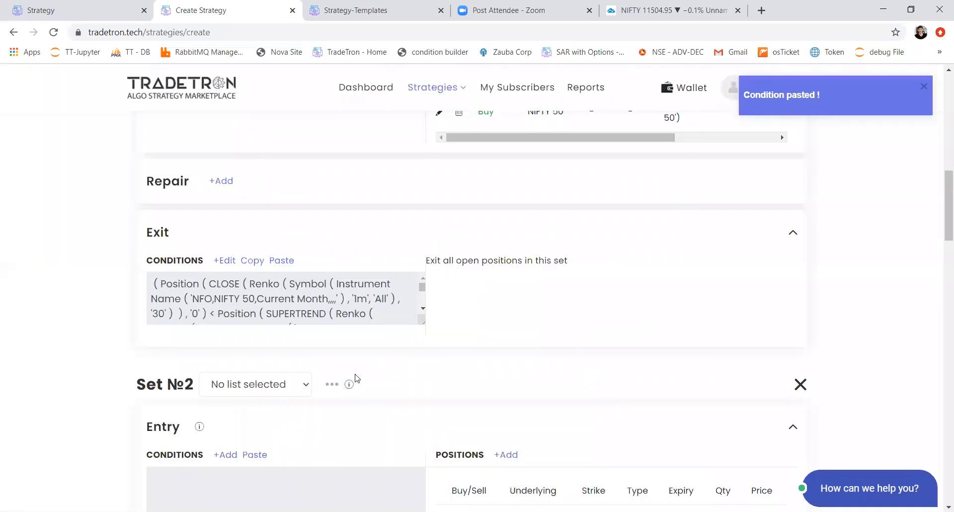
Step: Copy Set 1's exit conditions into the entry conditions of Set 2
{"action": "scroll", "coordinate": [356, 379], "scroll_direction": "down", "scroll_amount": 6}
{"action": "scroll", "coordinate": [456, 325], "scroll_direction": "up", "scroll_amount": 1}
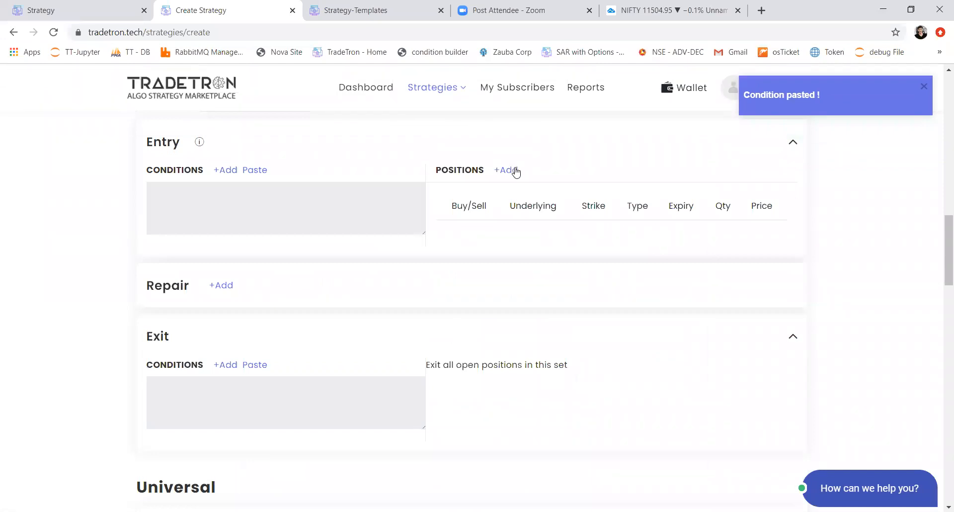
{"action": "scroll", "coordinate": [164, 165], "scroll_direction": "up", "scroll_amount": 1}
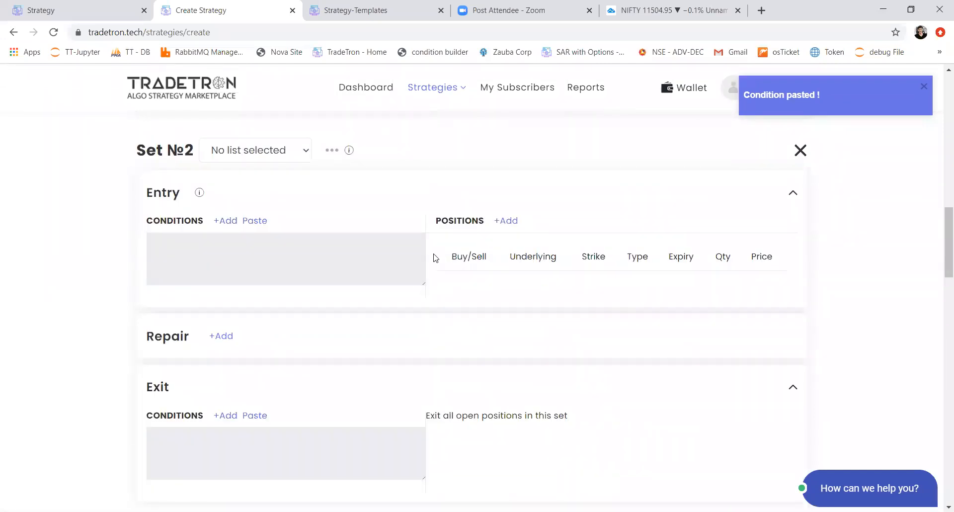
{"action": "scroll", "coordinate": [558, 282], "scroll_direction": "down", "scroll_amount": 8}
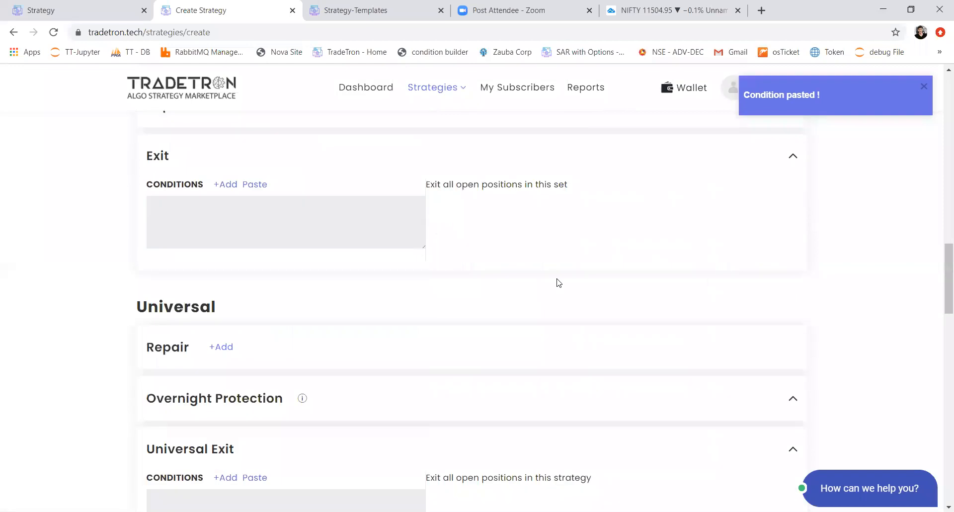
{"action": "scroll", "coordinate": [558, 282], "scroll_direction": "down", "scroll_amount": 1}
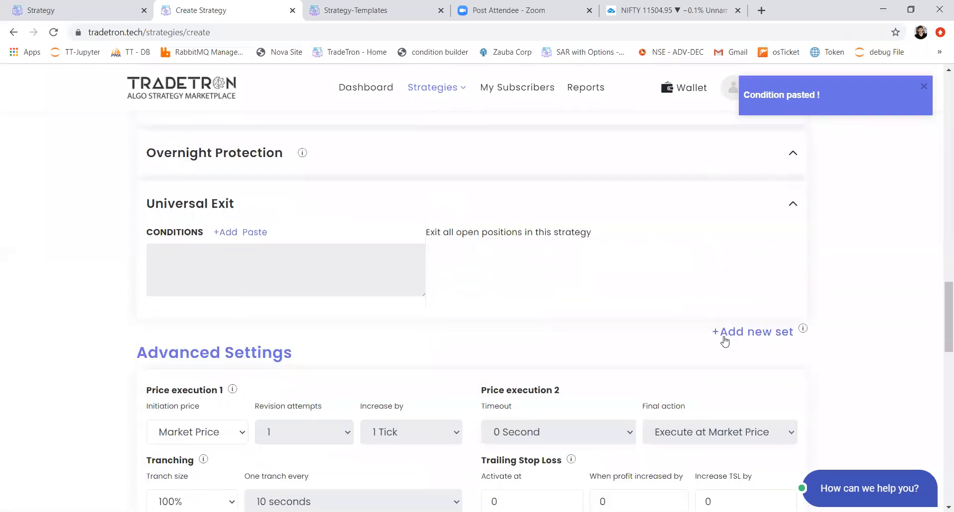
{"action": "scroll", "coordinate": [612, 335], "scroll_direction": "up", "scroll_amount": 1}
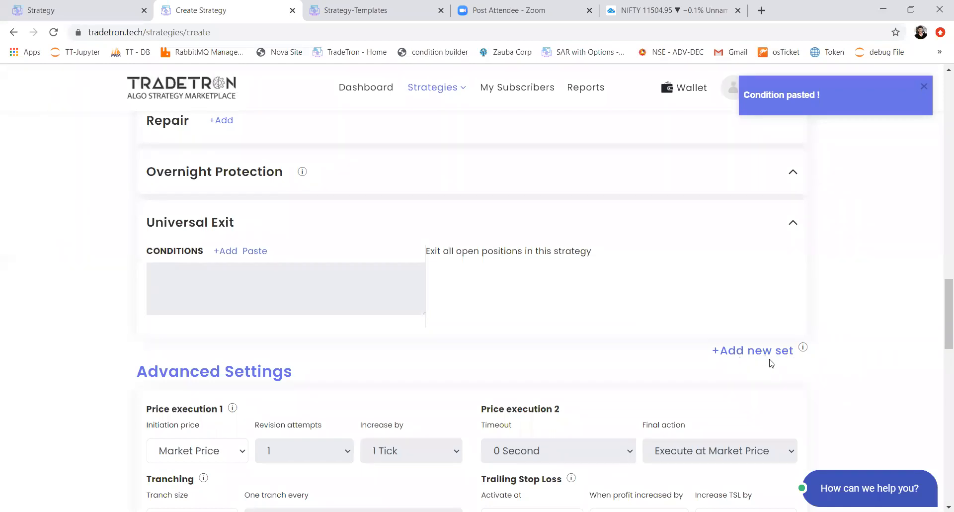
{"action": "left_click", "coordinate": [754, 357]}
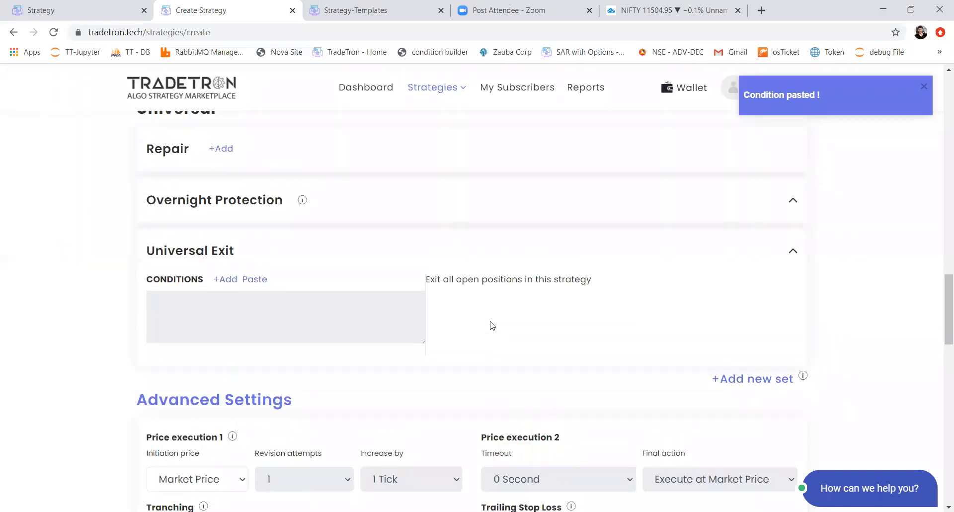
{"action": "scroll", "coordinate": [492, 325], "scroll_direction": "up", "scroll_amount": 3}
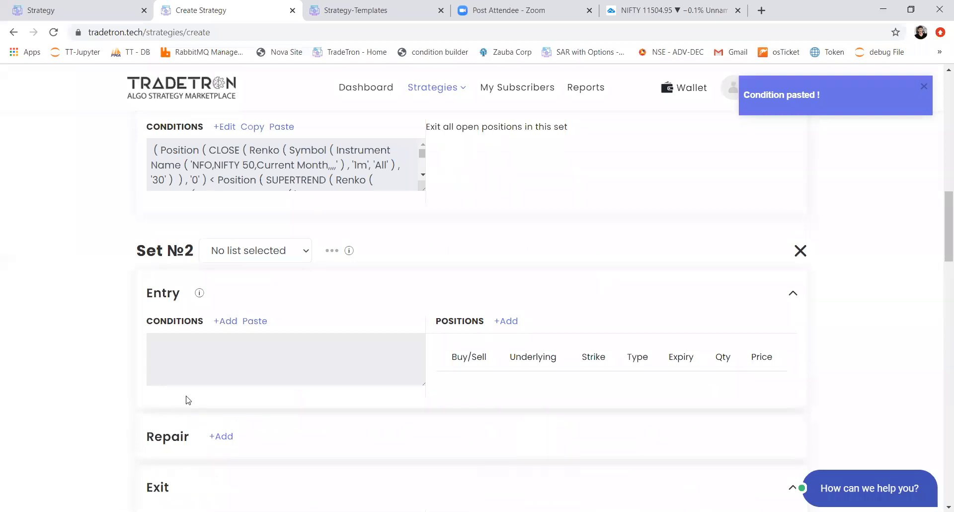
{"action": "scroll", "coordinate": [292, 335], "scroll_direction": "up", "scroll_amount": 2}
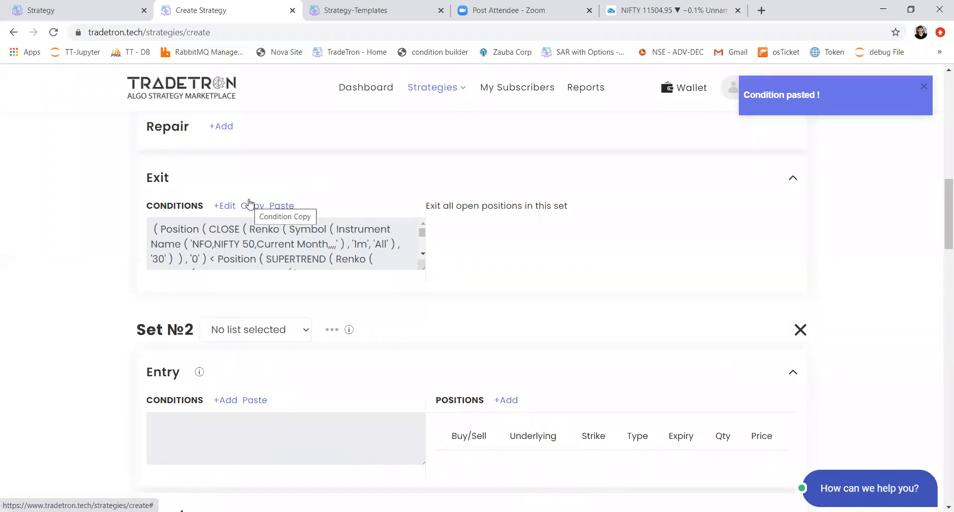
{"action": "left_click", "coordinate": [250, 204]}
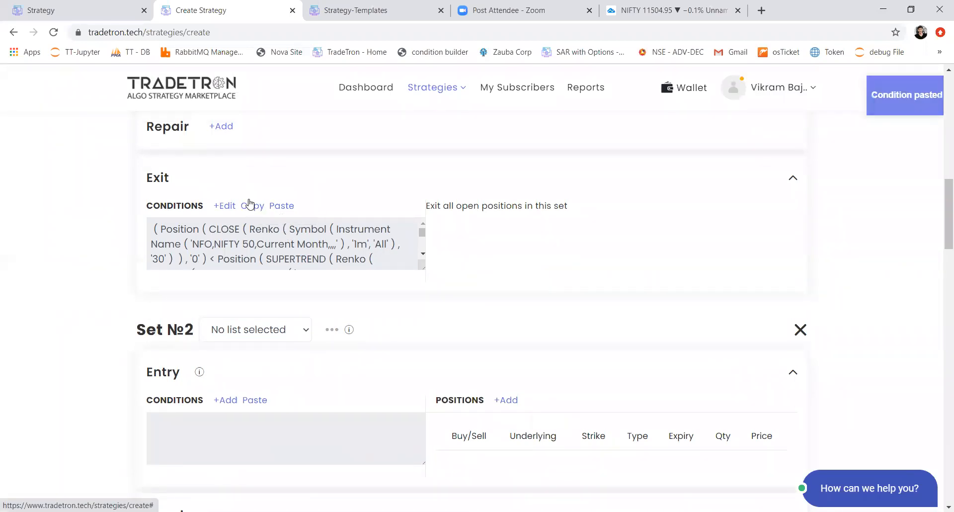
{"action": "left_click", "coordinate": [254, 400]}
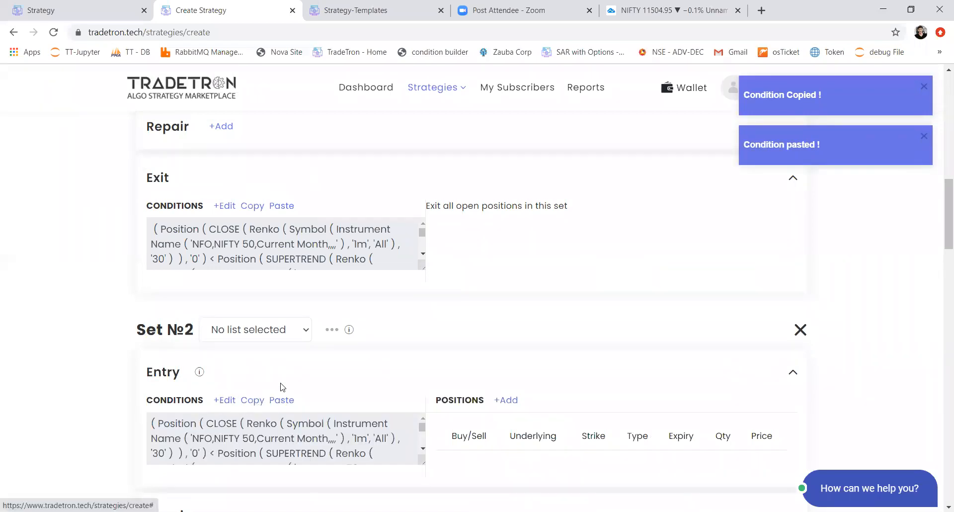
Step: Start a sell position for Set 2's entry with exchange NFO, type Futures and underlying NIFTY 50
{"action": "left_click", "coordinate": [503, 400]}
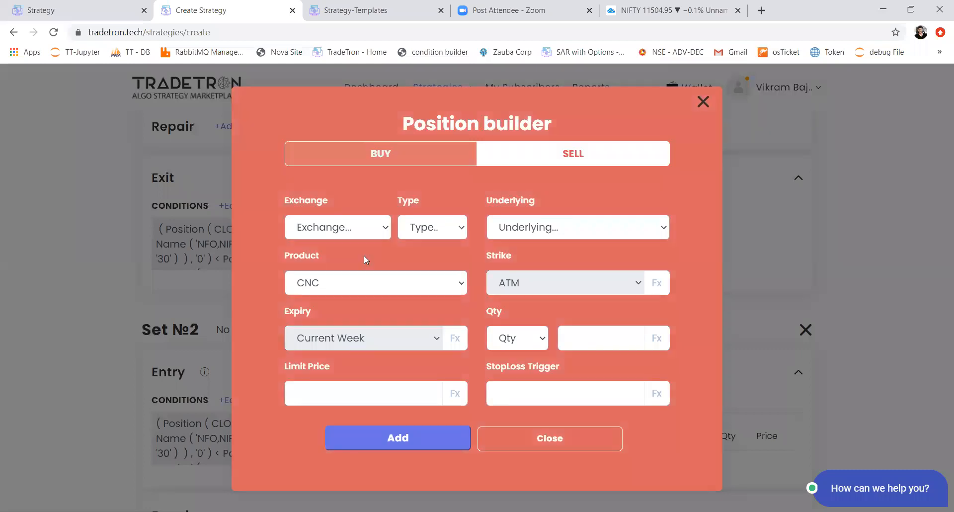
{"action": "left_click", "coordinate": [338, 227]}
{"action": "left_click", "coordinate": [365, 306]}
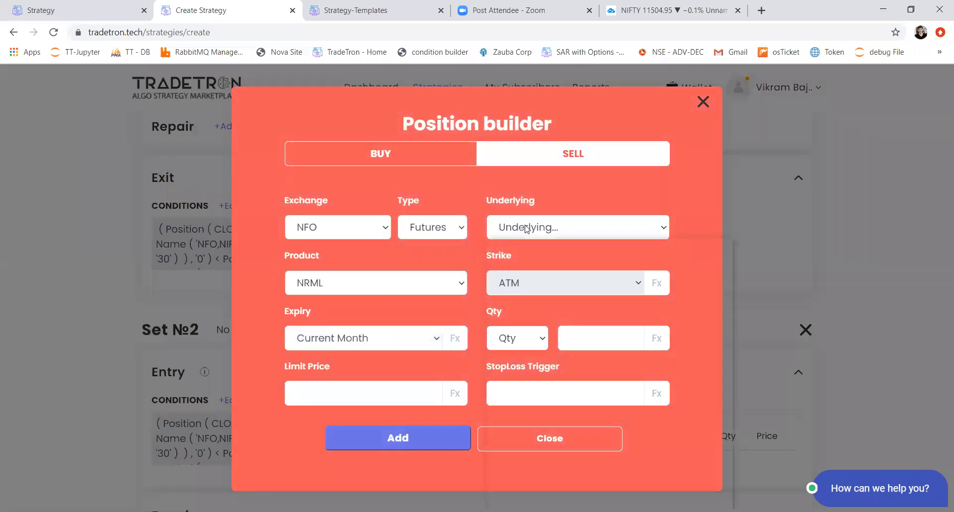
{"action": "left_click", "coordinate": [527, 227]}
{"action": "type", "text": "nifty"}
{"action": "key", "text": "Return"}
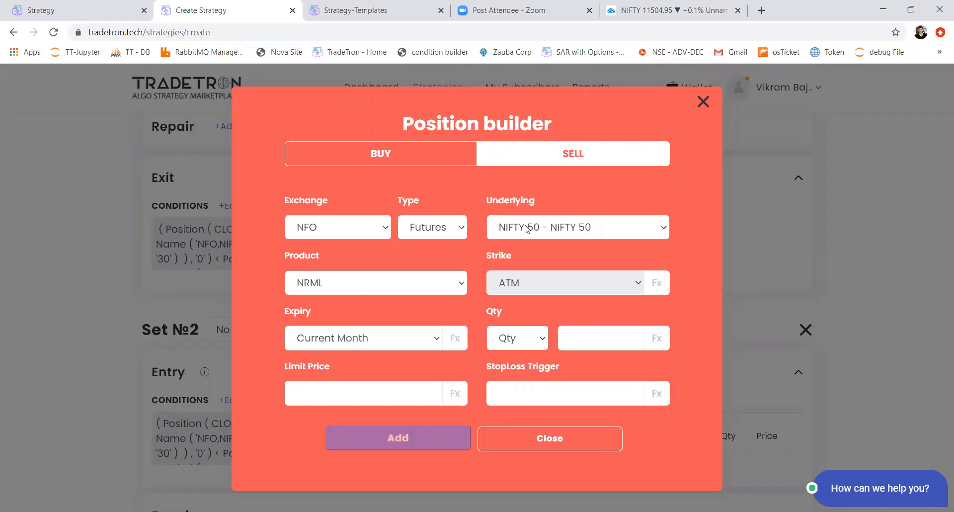
Step: Set the sell position's quantity to 1 lot, add the position and close the position builder
{"action": "left_click", "coordinate": [514, 340]}
{"action": "left_click", "coordinate": [508, 399]}
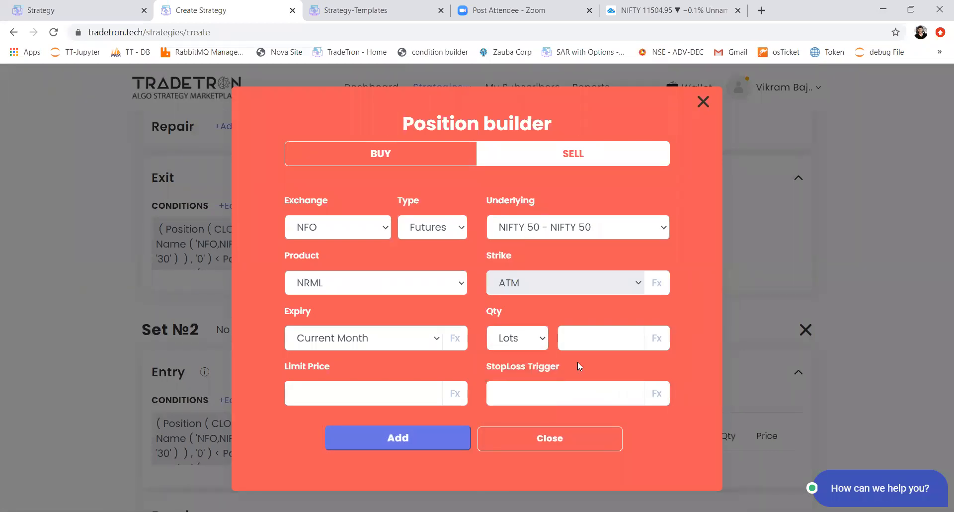
{"action": "left_click", "coordinate": [579, 345]}
{"action": "type", "text": "1"}
{"action": "left_click", "coordinate": [446, 437]}
{"action": "left_click", "coordinate": [536, 432]}
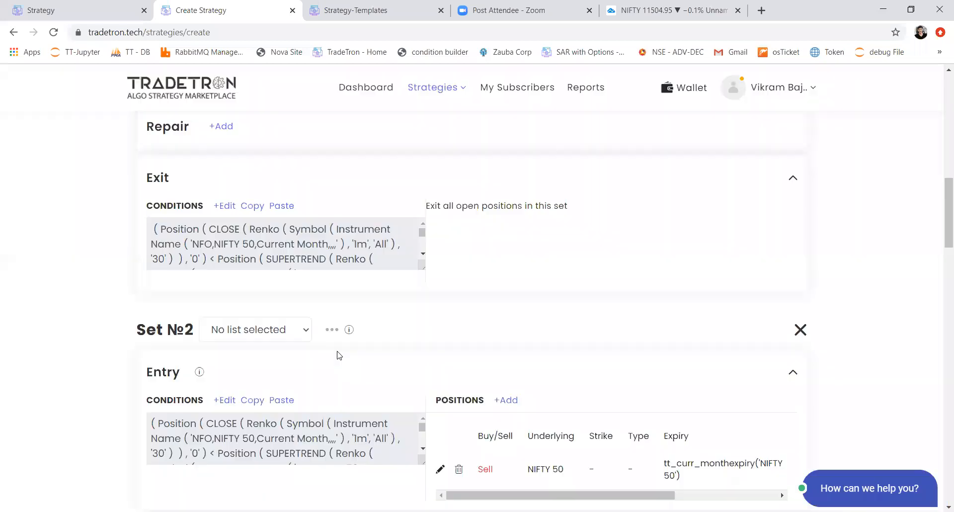
Step: Copy Set 1's entry conditions into the exit conditions of Set 2
{"action": "scroll", "coordinate": [338, 355], "scroll_direction": "down", "scroll_amount": 1}
{"action": "scroll", "coordinate": [337, 354], "scroll_direction": "up", "scroll_amount": 6}
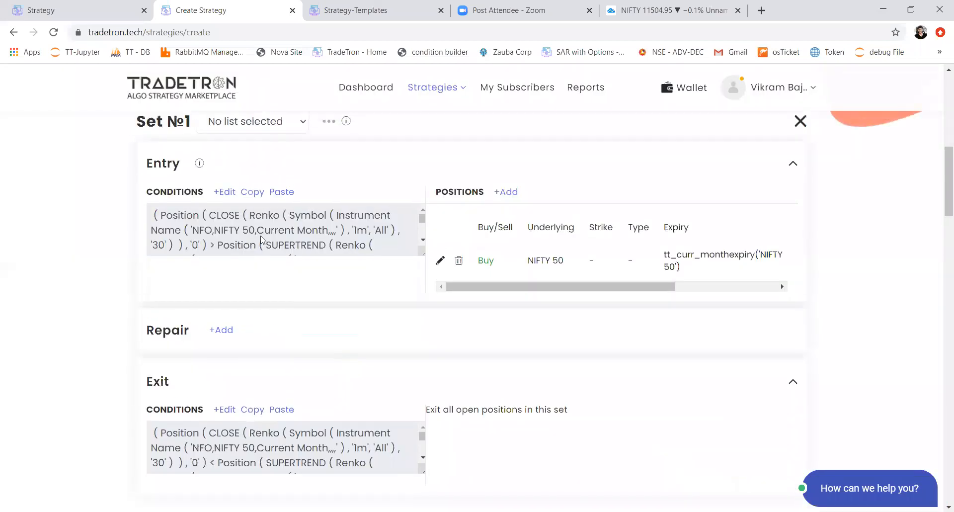
{"action": "left_click", "coordinate": [251, 197]}
{"action": "scroll", "coordinate": [288, 311], "scroll_direction": "down", "scroll_amount": 8}
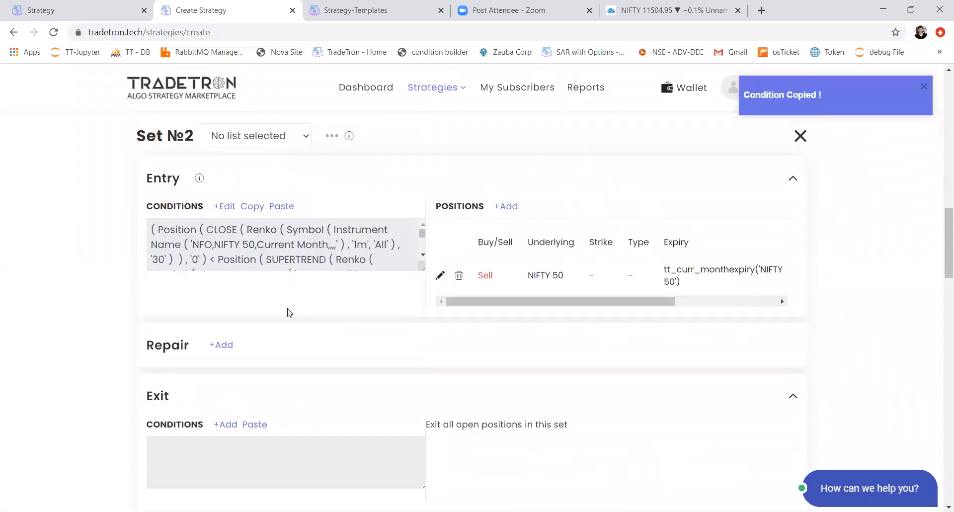
{"action": "scroll", "coordinate": [288, 312], "scroll_direction": "down", "scroll_amount": 1}
{"action": "left_click", "coordinate": [255, 393]}
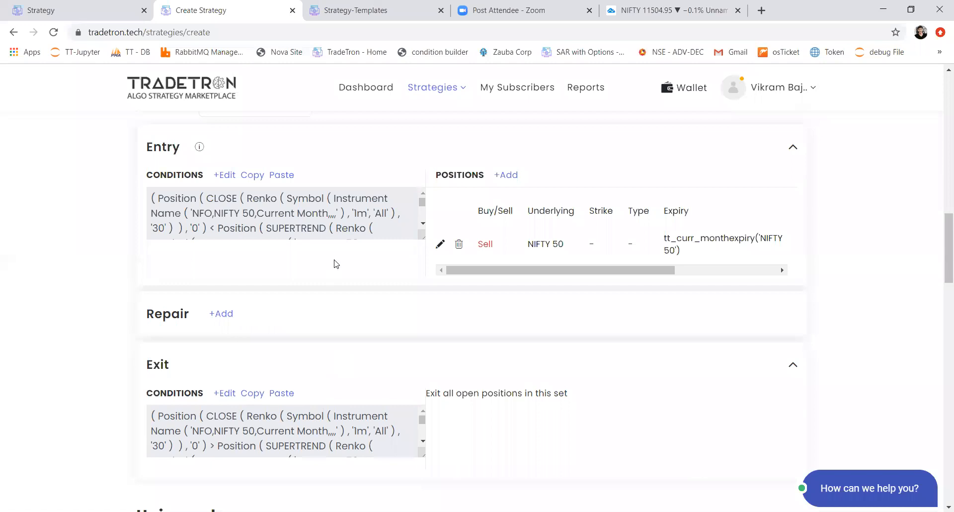
Step: Review Set 2's entry and exit conditions, then check the product options of its sell position and close the position builder
{"action": "scroll", "coordinate": [407, 305], "scroll_direction": "up", "scroll_amount": 1}
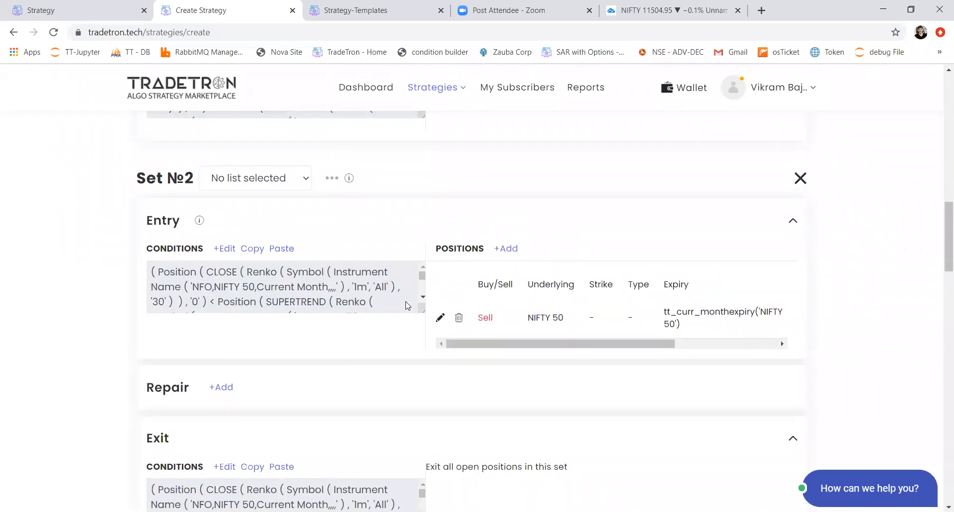
{"action": "scroll", "coordinate": [407, 304], "scroll_direction": "down", "scroll_amount": 2}
{"action": "scroll", "coordinate": [376, 346], "scroll_direction": "down", "scroll_amount": 2}
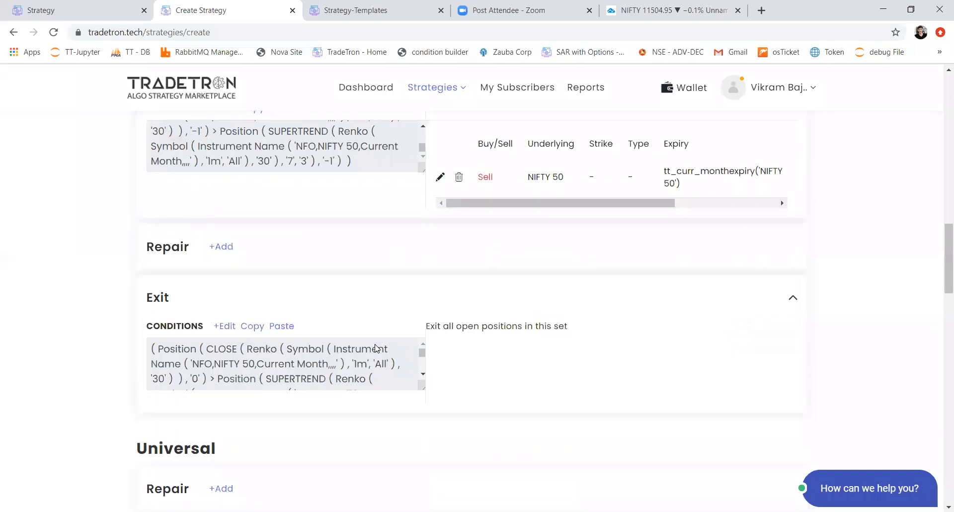
{"action": "scroll", "coordinate": [375, 348], "scroll_direction": "down", "scroll_amount": 2}
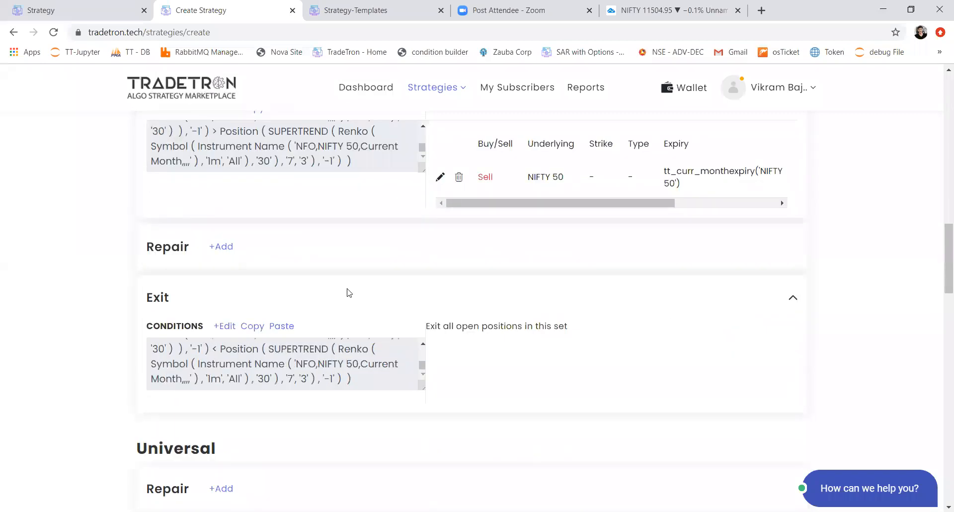
{"action": "scroll", "coordinate": [349, 292], "scroll_direction": "down", "scroll_amount": 2}
{"action": "scroll", "coordinate": [350, 292], "scroll_direction": "up", "scroll_amount": 3}
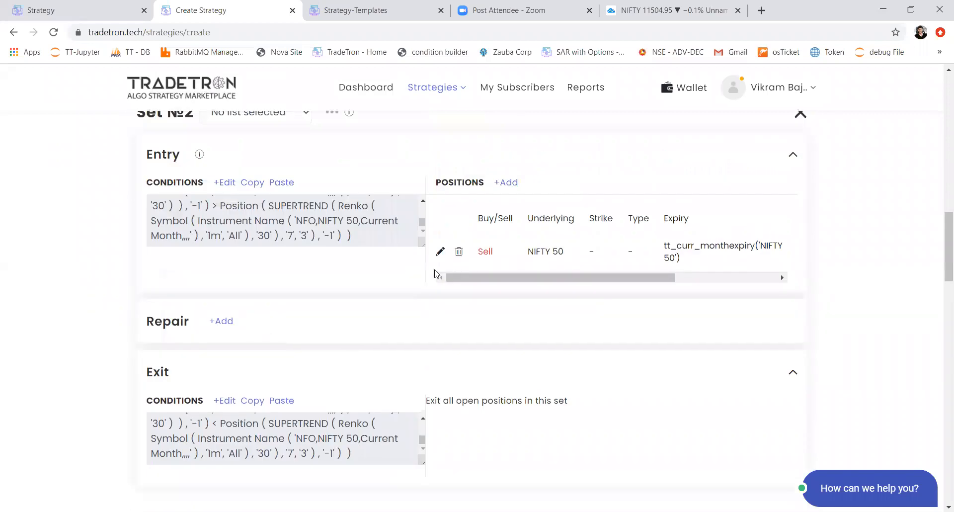
{"action": "left_click", "coordinate": [440, 252]}
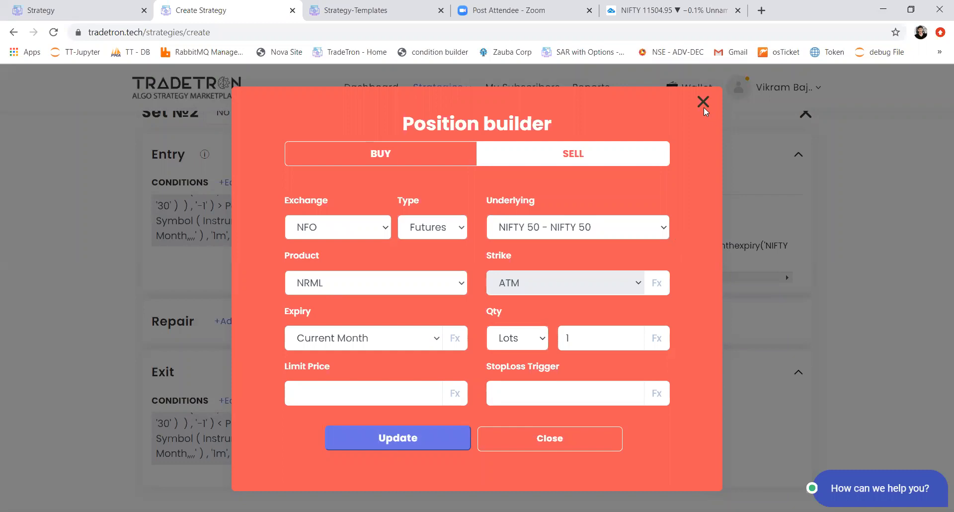
{"action": "left_click", "coordinate": [393, 280]}
{"action": "left_click", "coordinate": [394, 279]}
{"action": "left_click", "coordinate": [701, 110]}
{"action": "scroll", "coordinate": [342, 298], "scroll_direction": "down", "scroll_amount": 7}
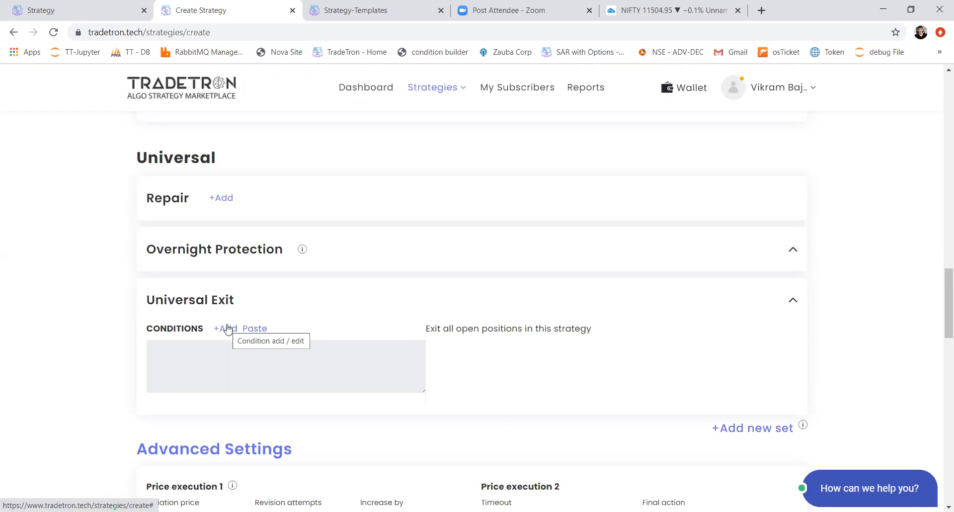
Step: Start a Universal Exit condition with the Today keyword for NSE, followed by the == operator
{"action": "left_click", "coordinate": [226, 328]}
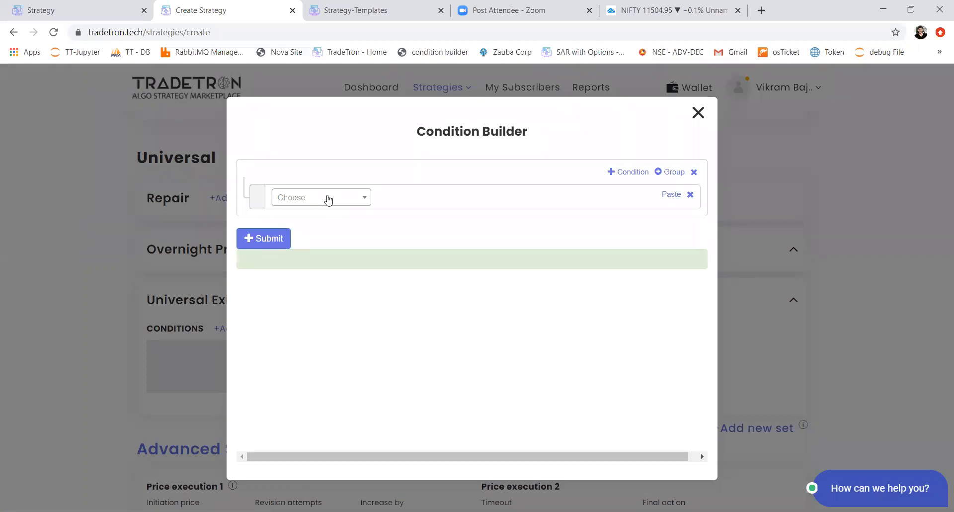
{"action": "left_click", "coordinate": [342, 200]}
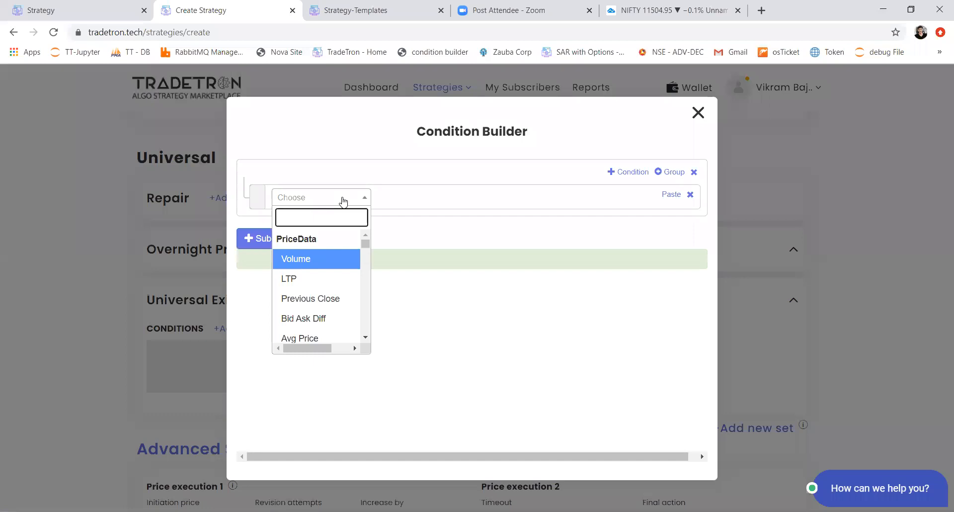
{"action": "type", "text": "today"}
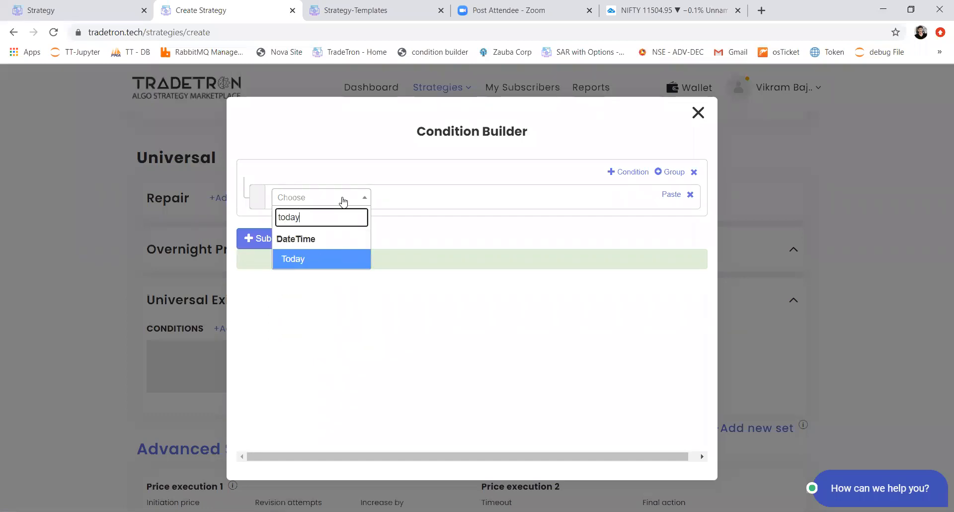
{"action": "key", "text": "Return"}
{"action": "key", "text": "Return"}
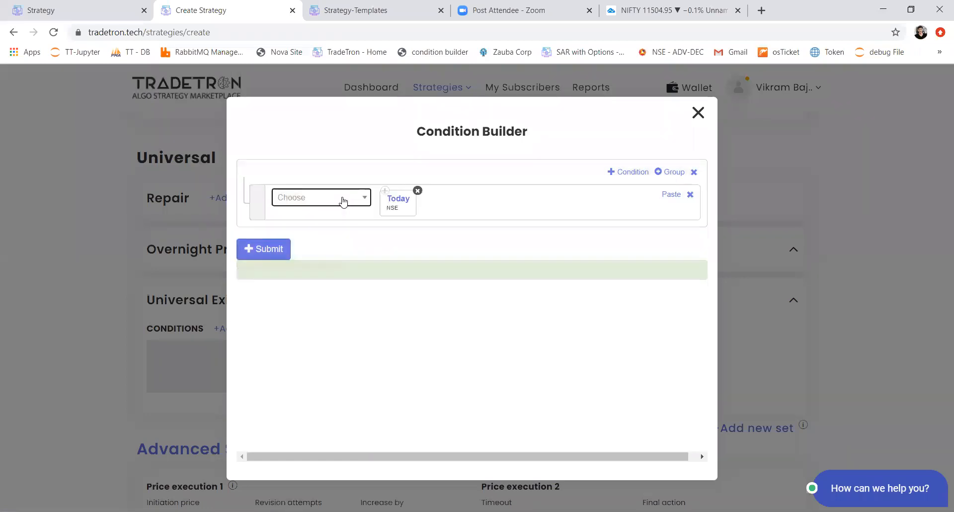
{"action": "left_click", "coordinate": [343, 200]}
{"action": "type", "text": "="}
{"action": "key", "text": "Down"}
{"action": "key", "text": "Down"}
{"action": "key", "text": "Return"}
Step: Complete the Today condition with the Current Month Expiry keyword for underlying NIFTY 50
{"action": "left_click", "coordinate": [342, 200]}
{"action": "type", "text": "curr"}
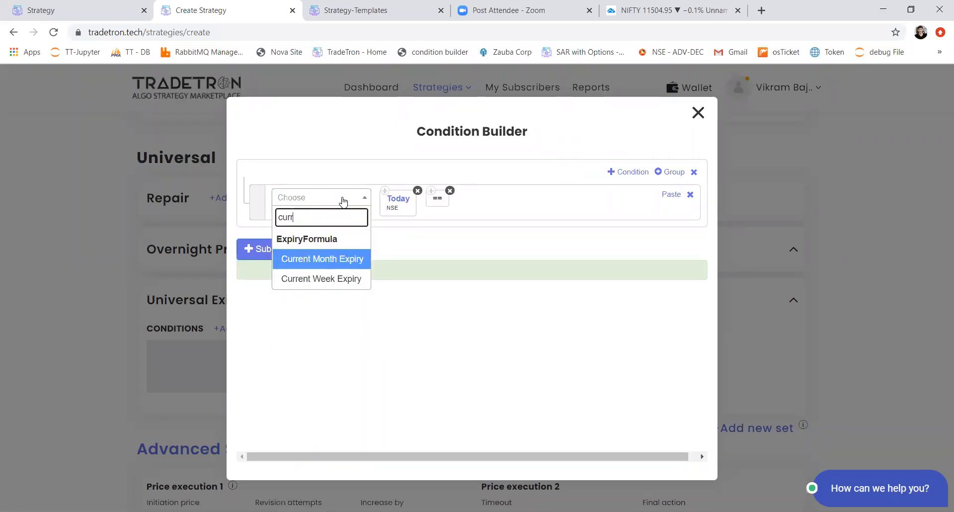
{"action": "key", "text": "Return"}
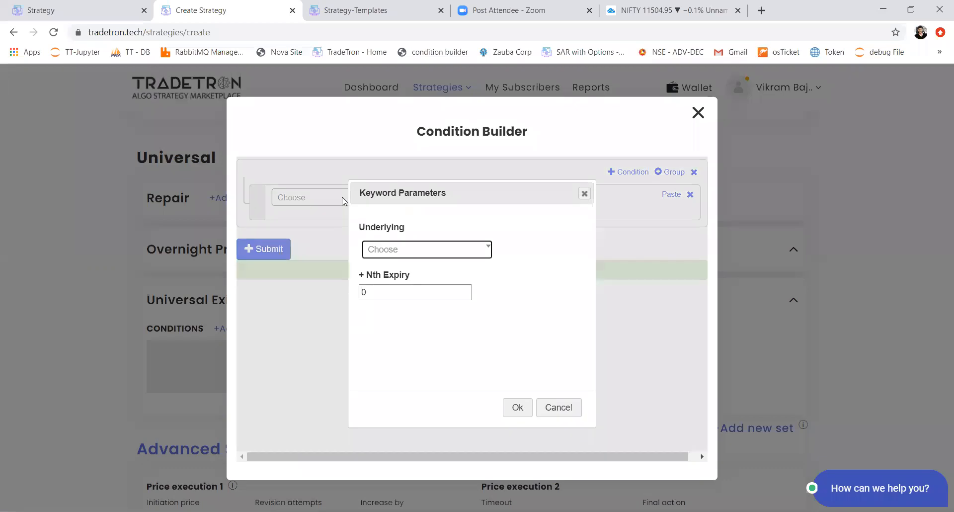
{"action": "key", "text": "Return"}
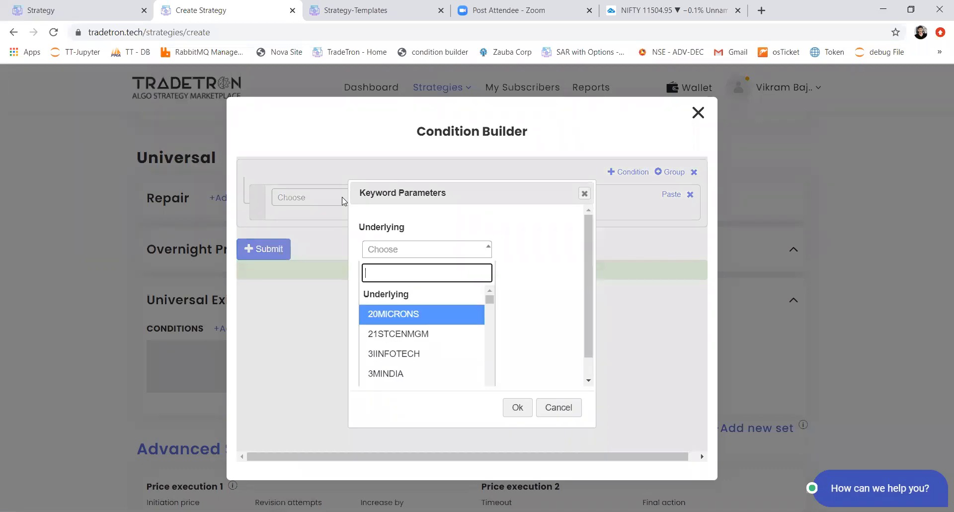
{"action": "type", "text": "nifty"}
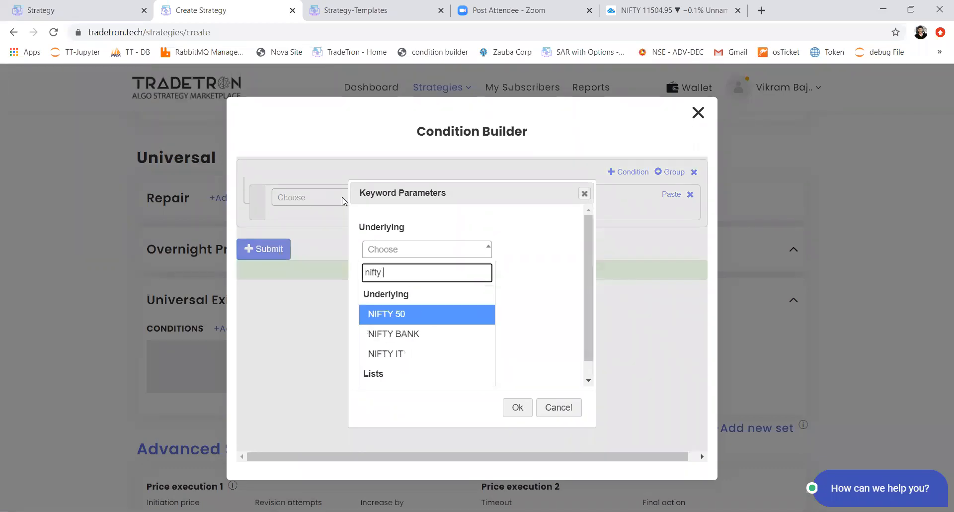
{"action": "key", "text": "Return"}
{"action": "key", "text": "Tab"}
{"action": "key", "text": "Tab"}
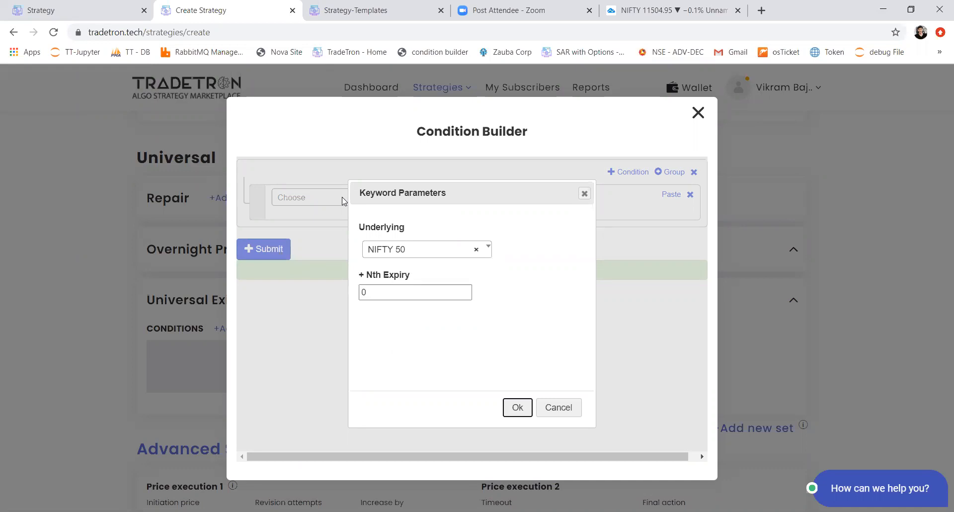
{"action": "key", "text": "Return"}
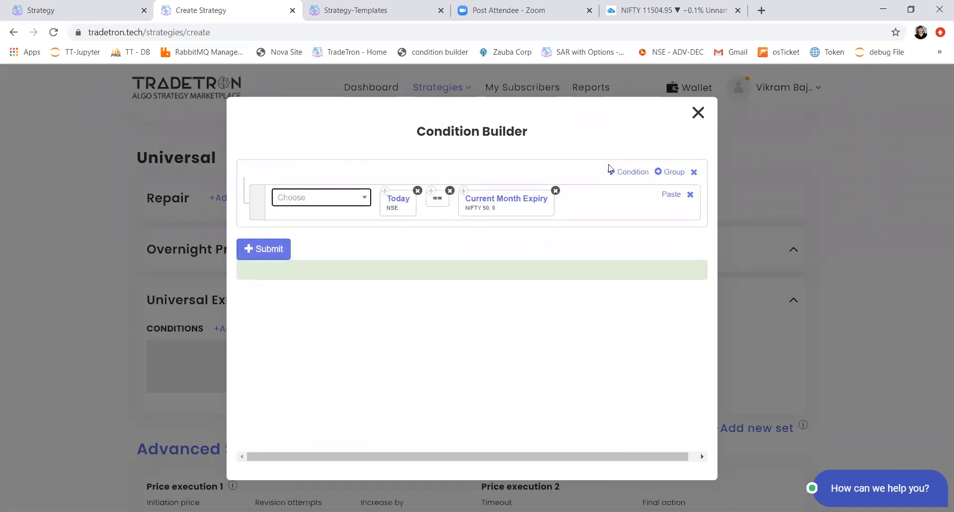
Step: Add a second exit condition starting with the Time keyword for NSE and the > operator
{"action": "left_click", "coordinate": [628, 173]}
{"action": "left_click", "coordinate": [314, 241]}
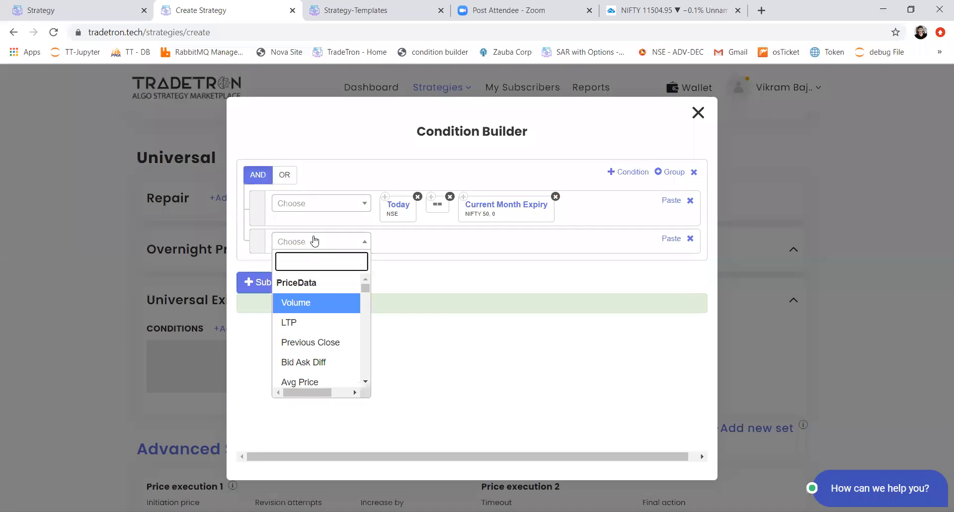
{"action": "type", "text": "tim"}
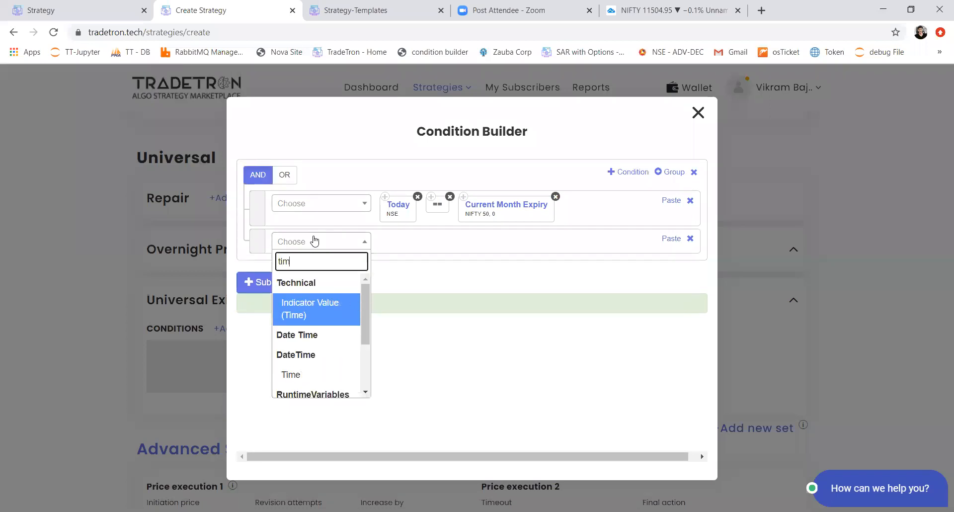
{"action": "key", "text": "Down"}
{"action": "key", "text": "Return"}
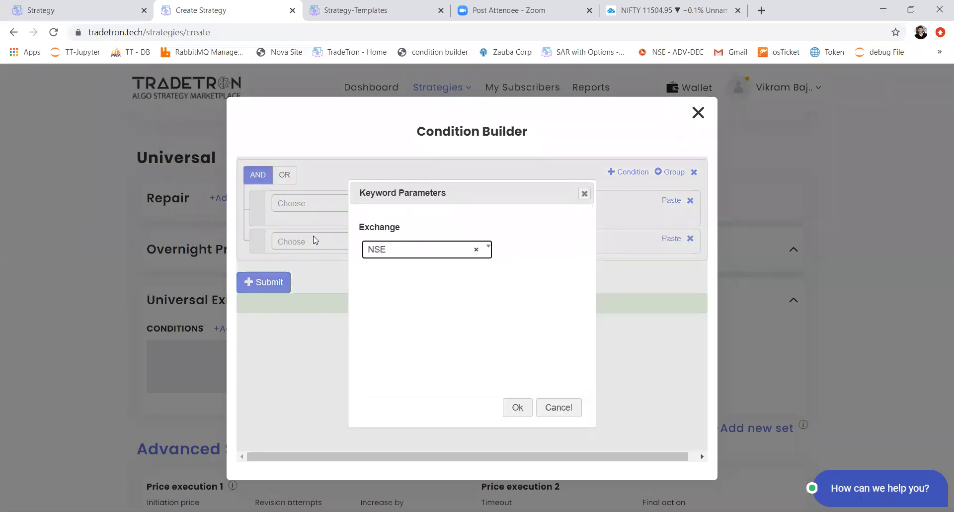
{"action": "key", "text": "Return"}
{"action": "left_click", "coordinate": [314, 240]}
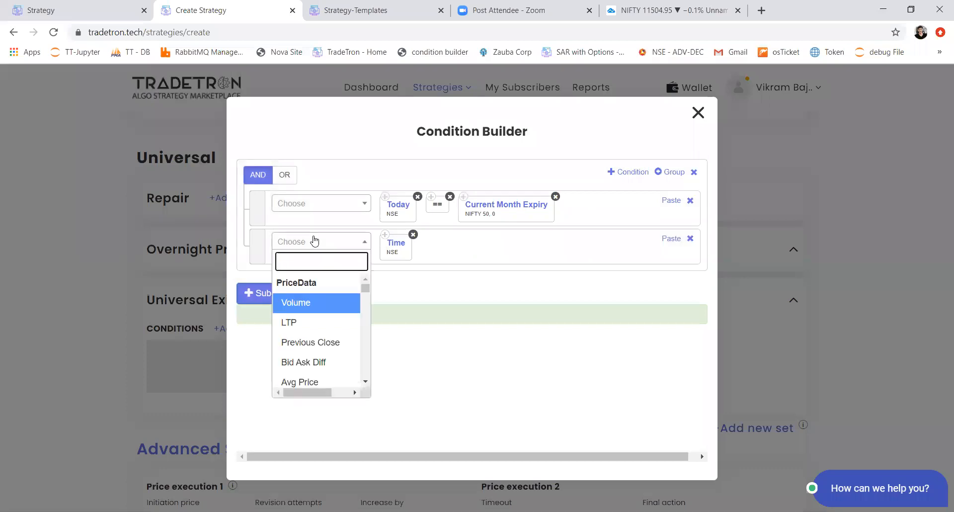
{"action": "type", "text": ">"}
{"action": "key", "text": "Return"}
Step: Complete the Time condition with a Number keyword set to 1515
{"action": "left_click", "coordinate": [314, 240]}
{"action": "type", "text": "num"}
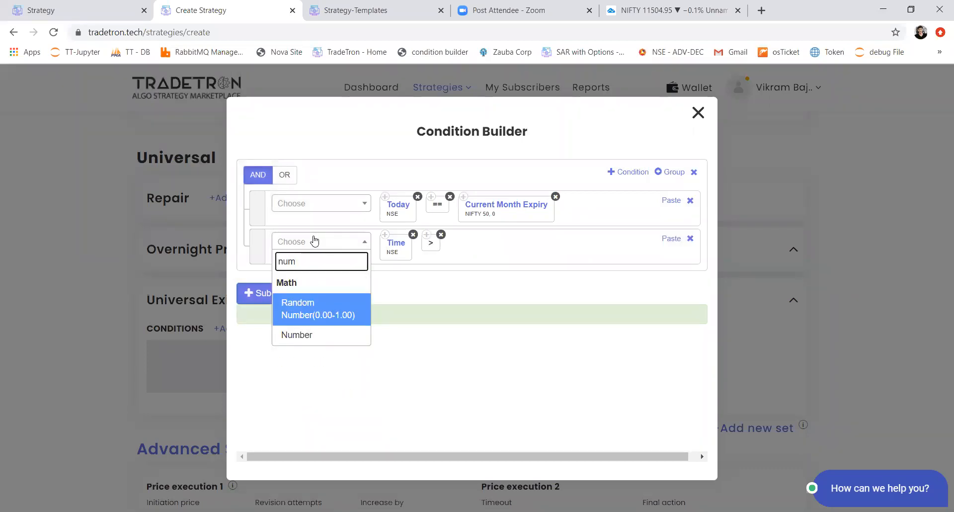
{"action": "key", "text": "Down"}
{"action": "key", "text": "Return"}
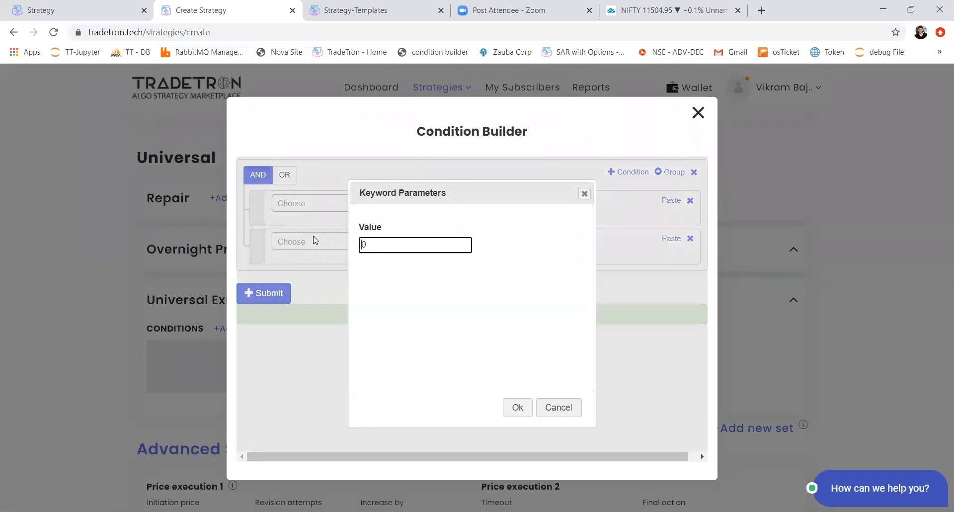
{"action": "type", "text": "1515"}
{"action": "key", "text": "Delete"}
{"action": "key", "text": "Tab"}
{"action": "key", "text": "Return"}
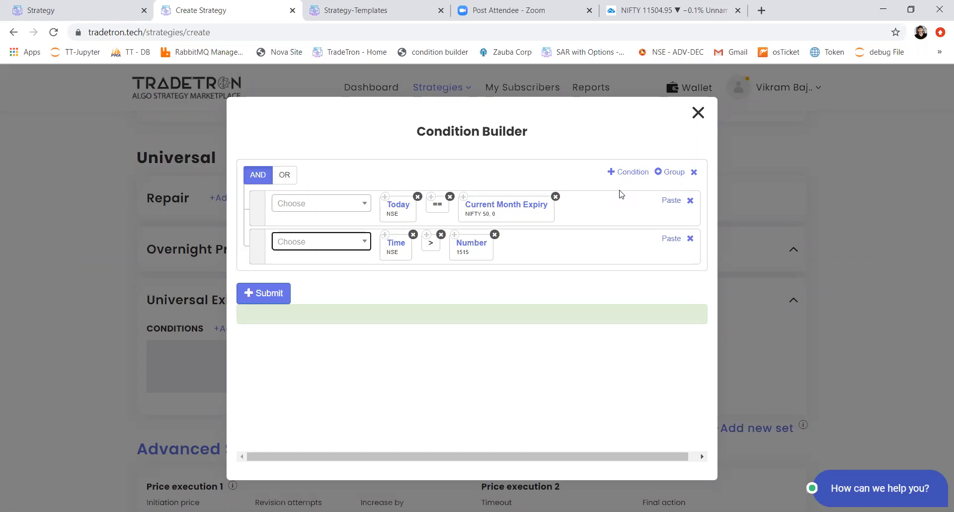
Step: Add a third exit condition of PNL > Number with the value 5000
{"action": "left_click", "coordinate": [628, 172]}
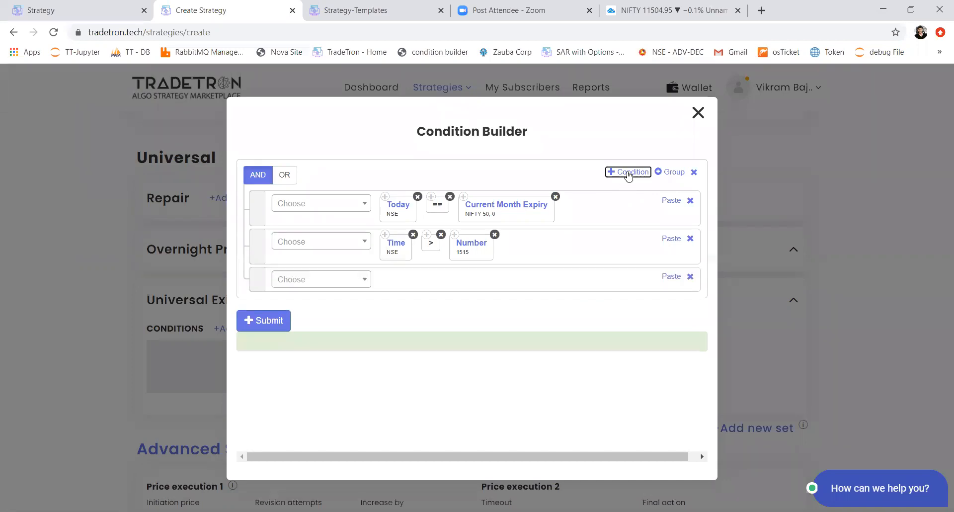
{"action": "left_click", "coordinate": [344, 282]}
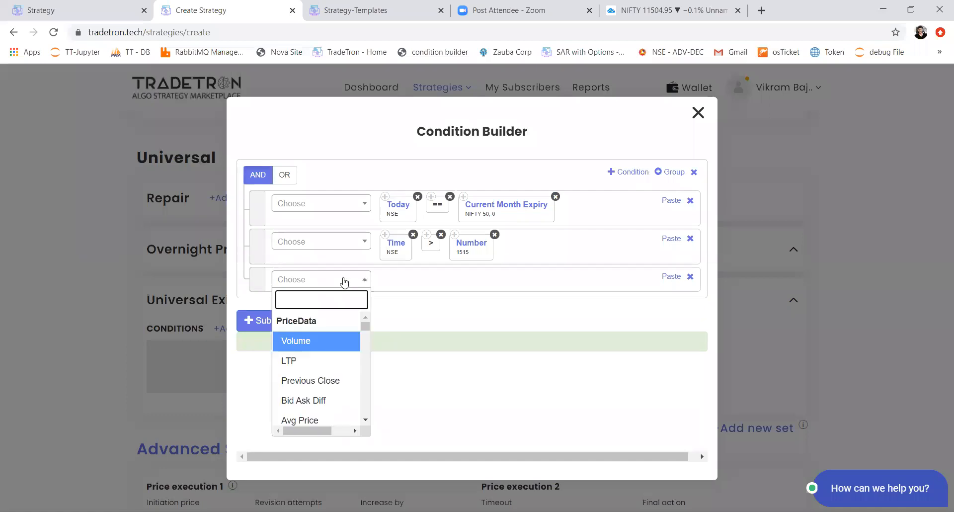
{"action": "type", "text": "pnl"}
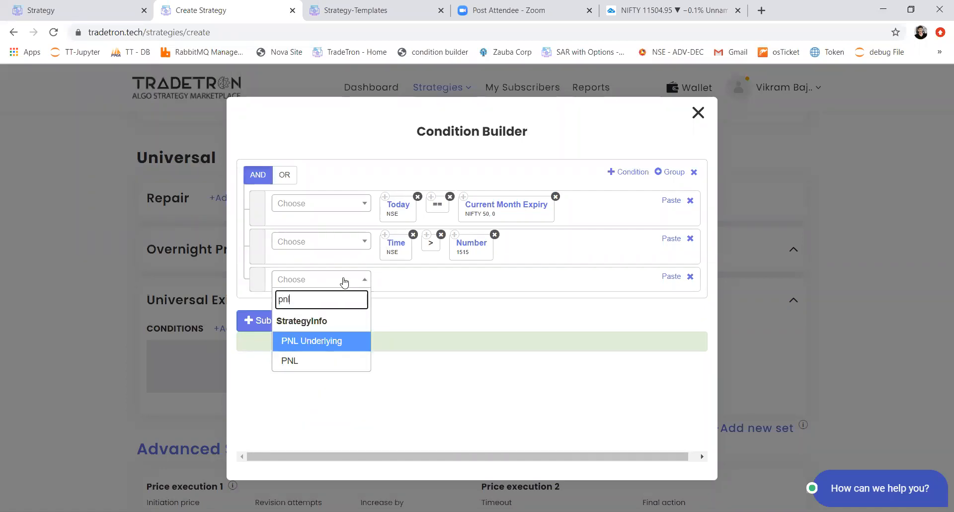
{"action": "key", "text": "Down"}
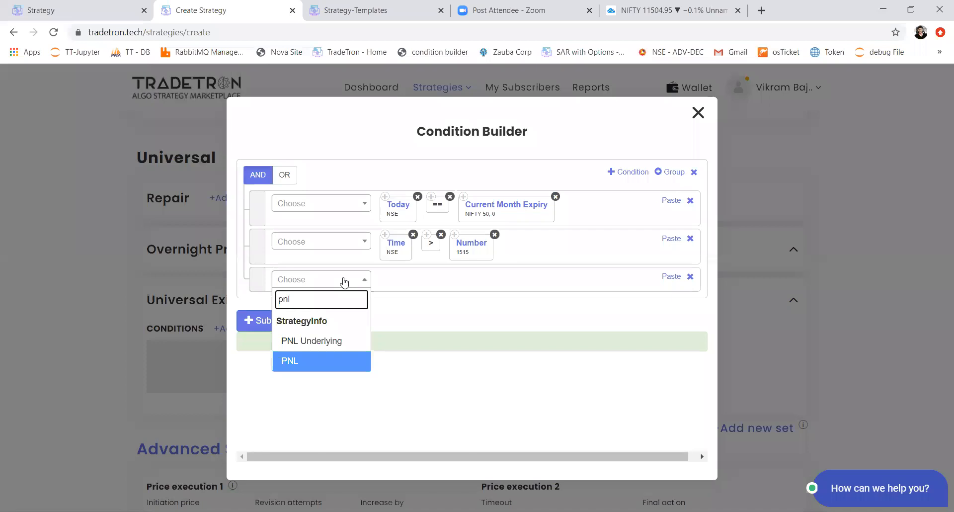
{"action": "key", "text": "Return"}
{"action": "type", "text": "number"}
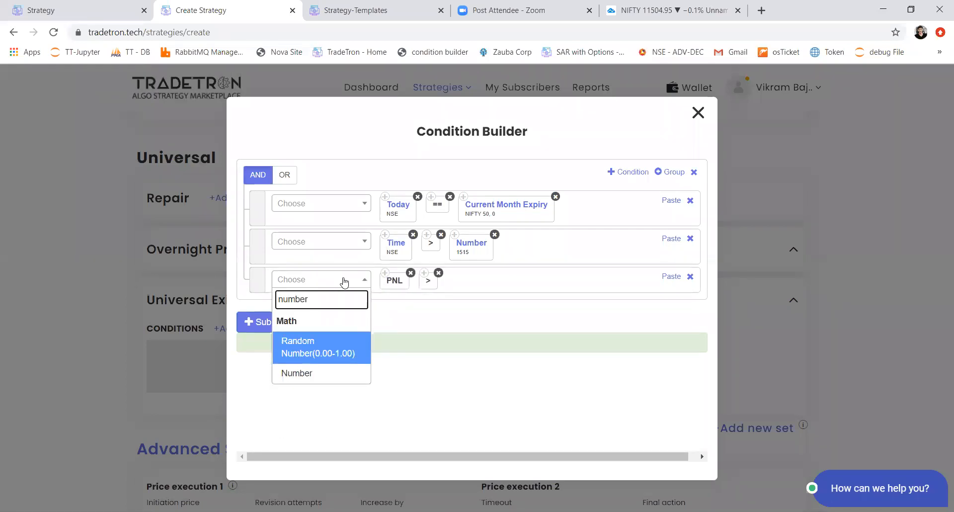
{"action": "key", "text": "Down"}
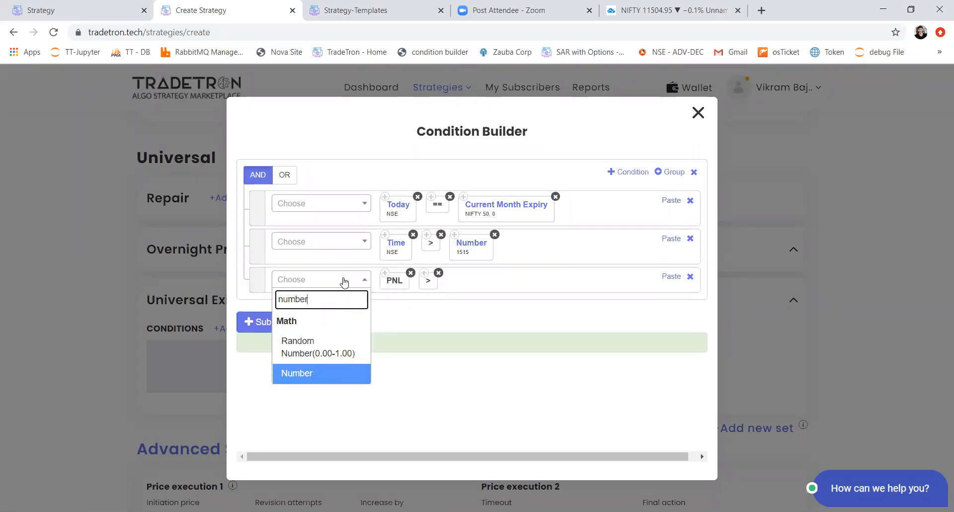
{"action": "key", "text": "Return"}
{"action": "type", "text": "5000"}
{"action": "key", "text": "Tab"}
{"action": "key", "text": "Return"}
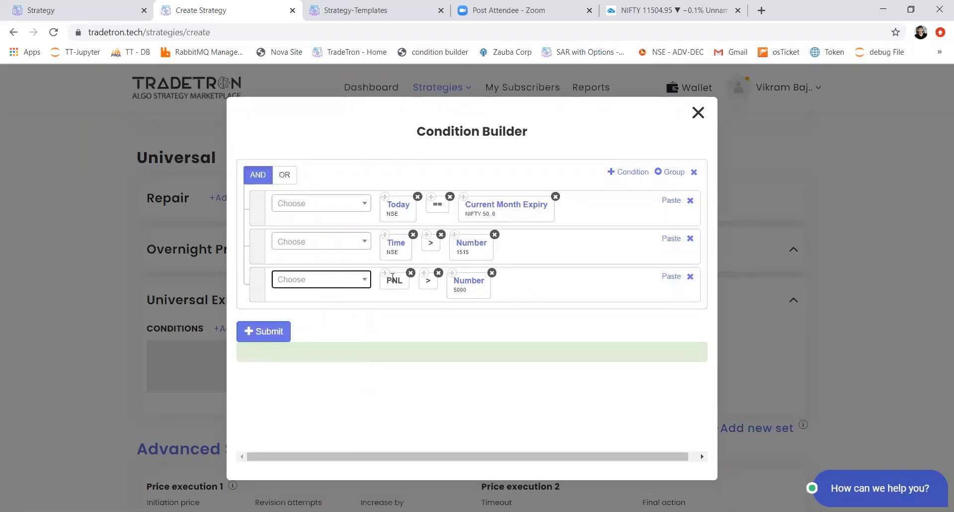
Step: Extend the profit condition by multiplying its 5000 value with the Multiplier keyword
{"action": "left_click", "coordinate": [346, 286]}
{"action": "type", "text": "*"}
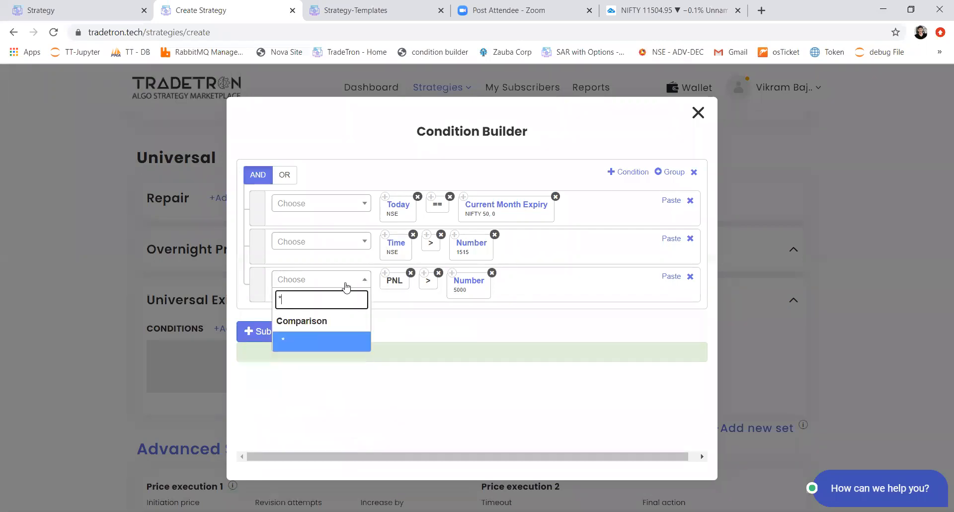
{"action": "key", "text": "Return"}
{"action": "left_click", "coordinate": [346, 287]}
{"action": "type", "text": "muli"}
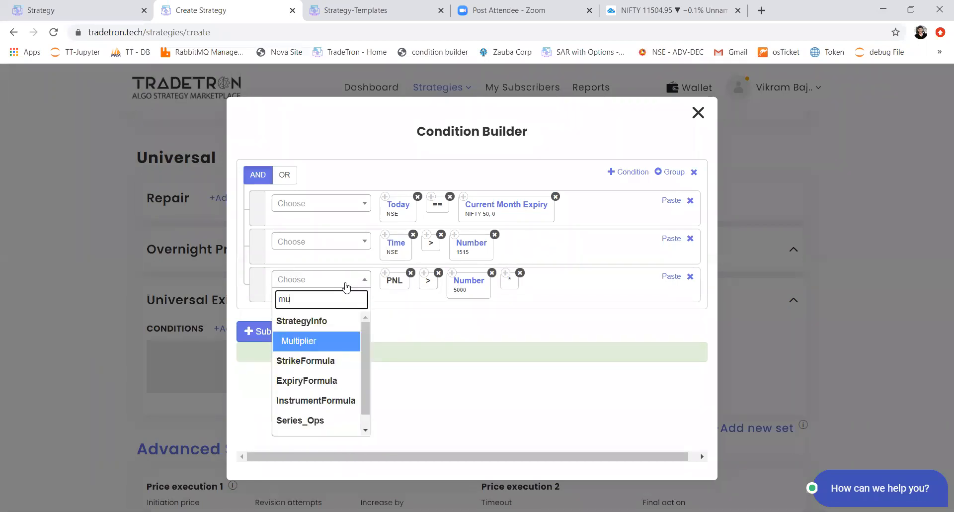
{"action": "key", "text": "BackSpace"}
{"action": "key", "text": "Return"}
Step: Add a fourth exit condition with a copy of the PNL block followed by the < operator
{"action": "left_click", "coordinate": [632, 174]}
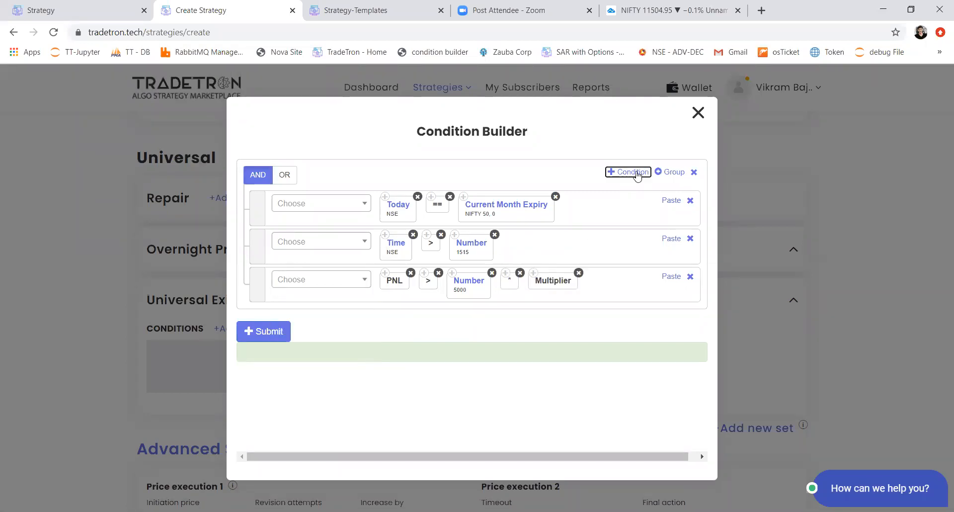
{"action": "left_click", "coordinate": [385, 273]}
{"action": "left_click", "coordinate": [660, 314]}
{"action": "left_click", "coordinate": [308, 318]}
{"action": "type", "text": "<"}
{"action": "key", "text": "Return"}
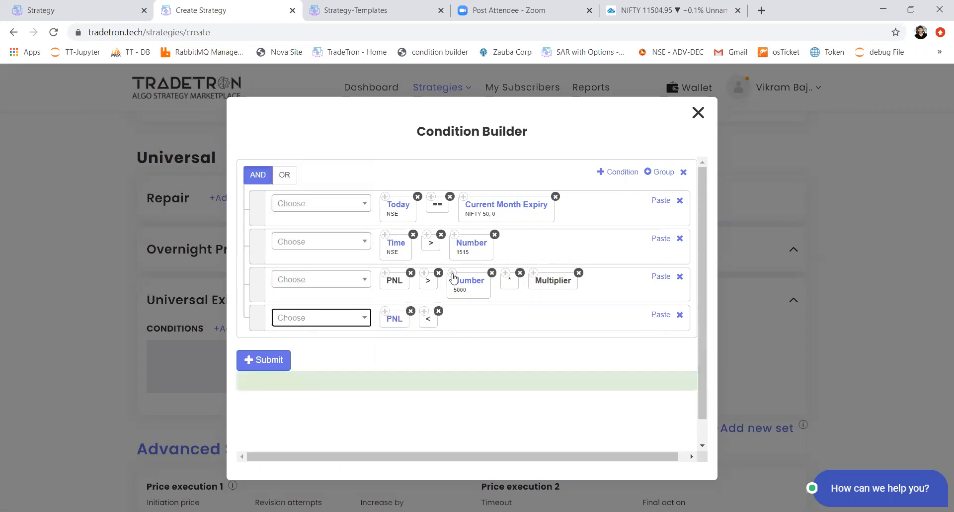
Step: Copy the 5000 Number block into the fourth condition and set its value to -3000
{"action": "left_click", "coordinate": [452, 274]}
{"action": "left_click", "coordinate": [660, 315]}
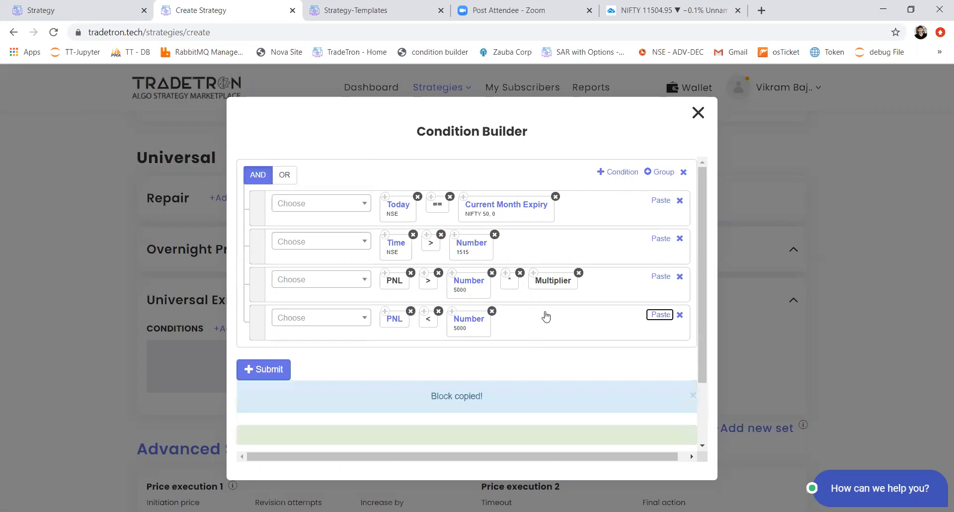
{"action": "left_click", "coordinate": [476, 321]}
{"action": "key", "text": "Home"}
{"action": "type", "text": "-3"}
{"action": "key", "text": "Delete"}
{"action": "left_click", "coordinate": [512, 408]}
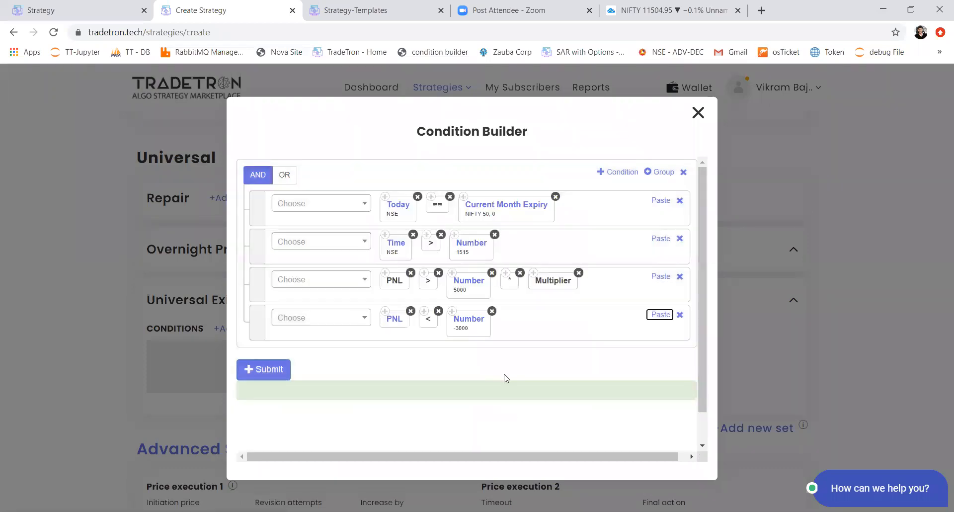
Step: Copy the * and Multiplier blocks from the profit condition to the end of the loss condition
{"action": "left_click", "coordinate": [506, 273]}
{"action": "left_click", "coordinate": [659, 315]}
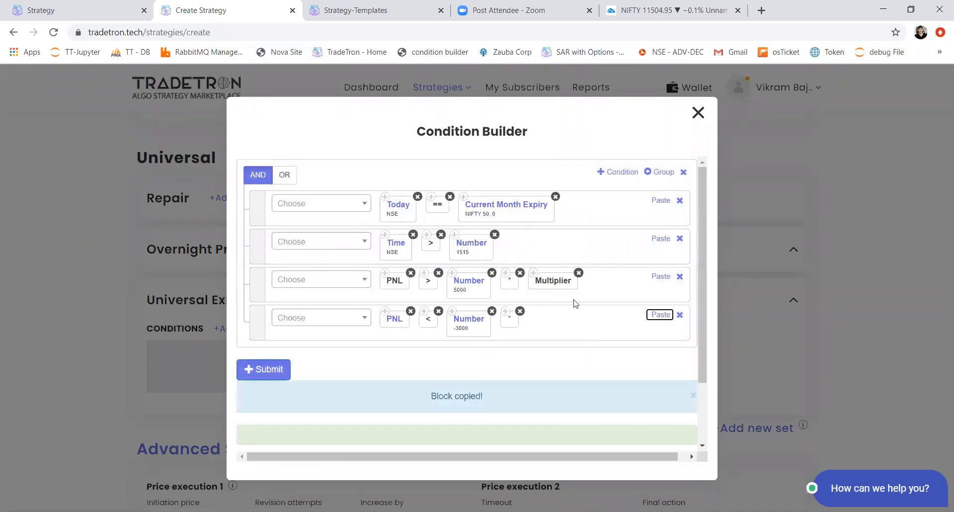
{"action": "left_click", "coordinate": [533, 273]}
{"action": "left_click", "coordinate": [659, 314]}
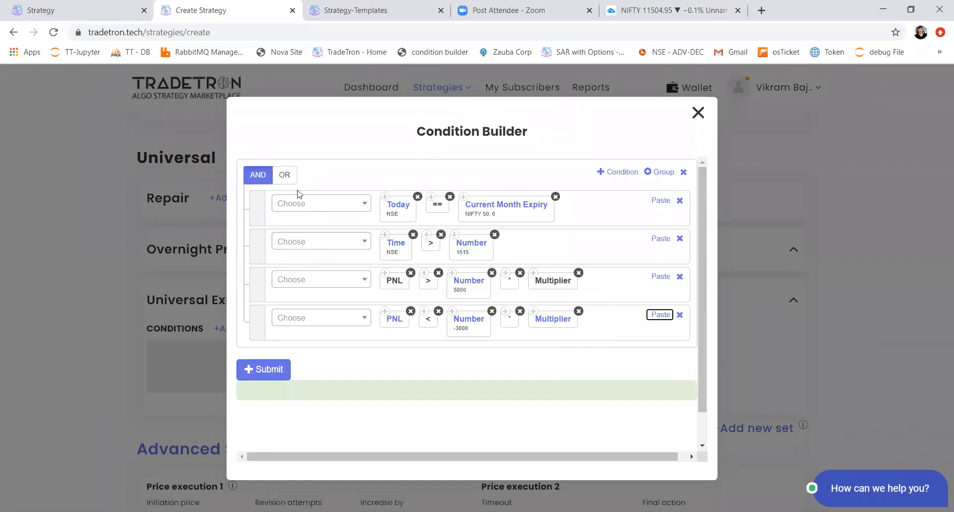
Step: Combine the Universal Exit conditions with OR instead of AND
{"action": "left_click", "coordinate": [286, 182]}
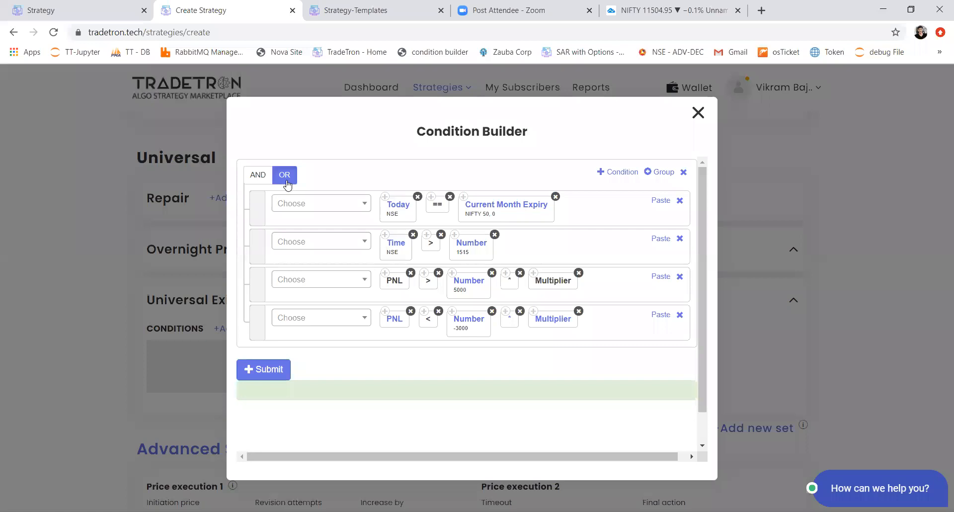
{"action": "left_click_drag", "start_coordinate": [264, 286], "coordinate": [256, 313]}
{"action": "left_click_drag", "start_coordinate": [260, 224], "coordinate": [260, 234]}
Step: Move the expiry-day and Time > 1515 conditions into a nested AND group, delete its empty condition, and submit the Universal Exit conditions
{"action": "left_click", "coordinate": [663, 172]}
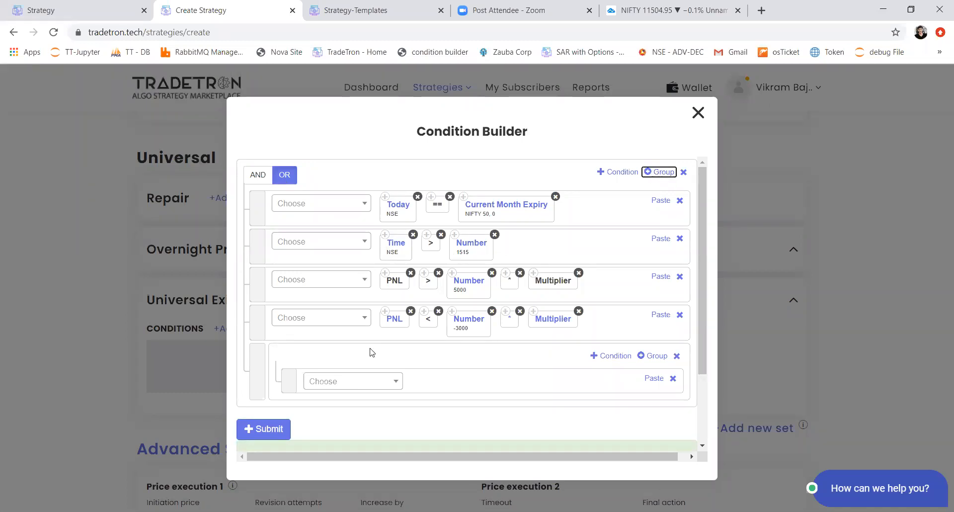
{"action": "left_click_drag", "start_coordinate": [258, 252], "coordinate": [282, 375]}
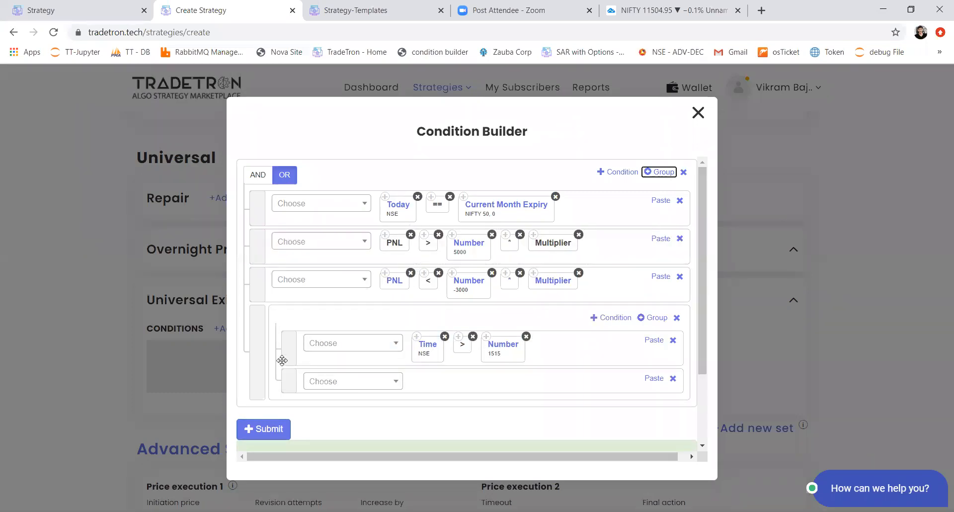
{"action": "left_click_drag", "start_coordinate": [256, 208], "coordinate": [277, 341]}
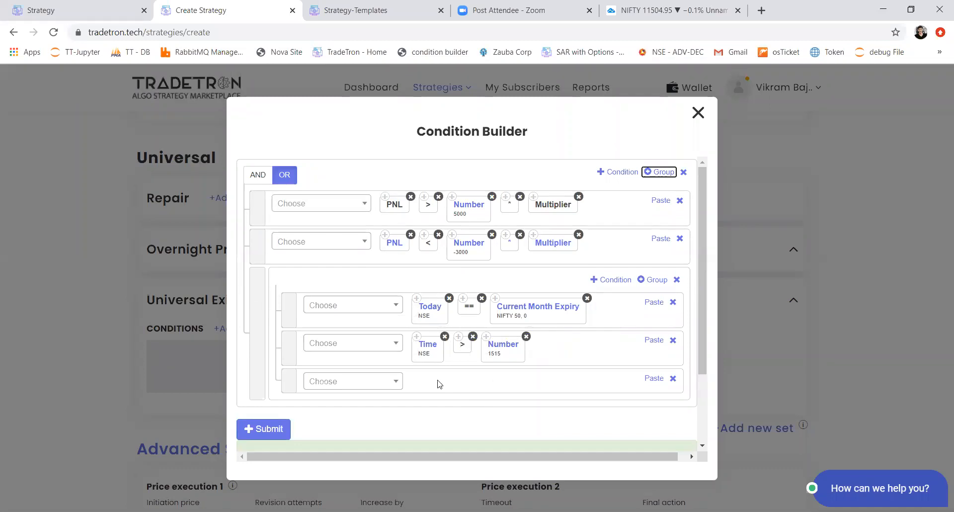
{"action": "left_click", "coordinate": [672, 378]}
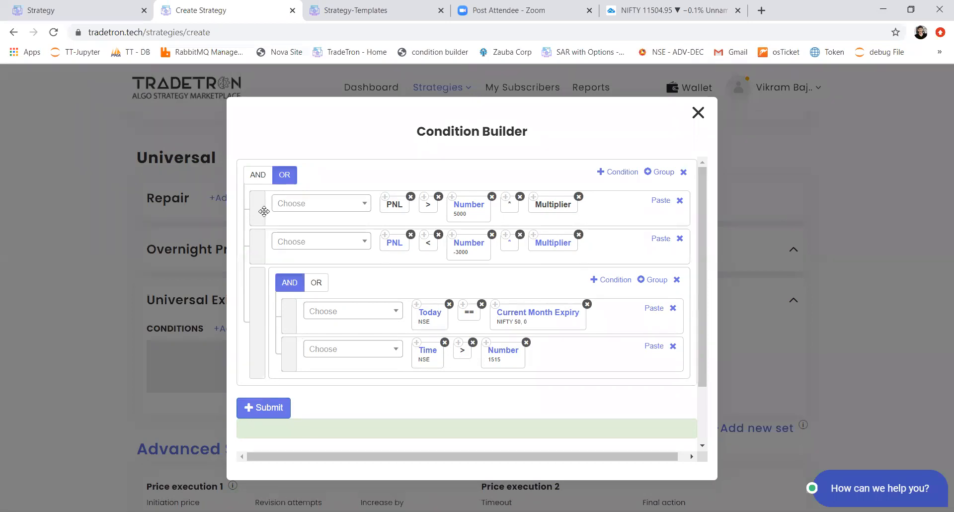
{"action": "left_click_drag", "start_coordinate": [258, 210], "coordinate": [256, 303]}
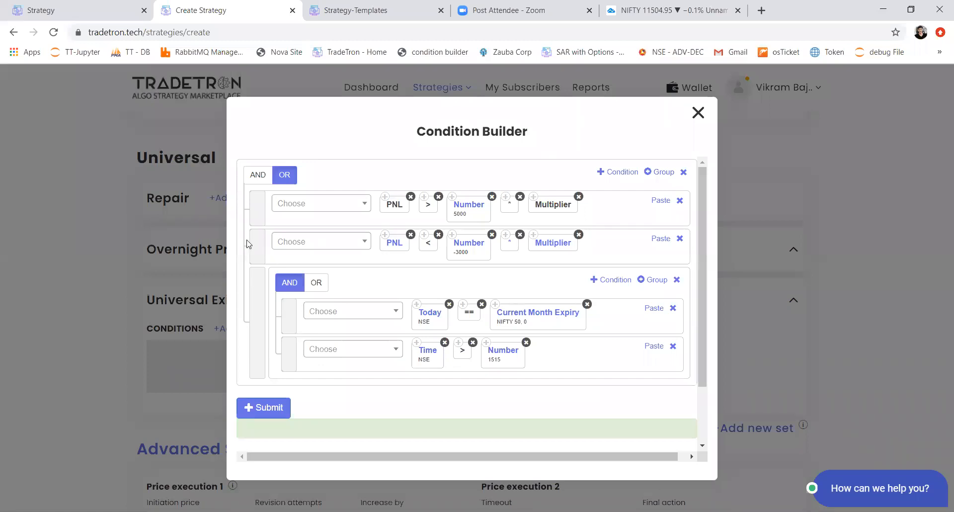
{"action": "left_click", "coordinate": [266, 414]}
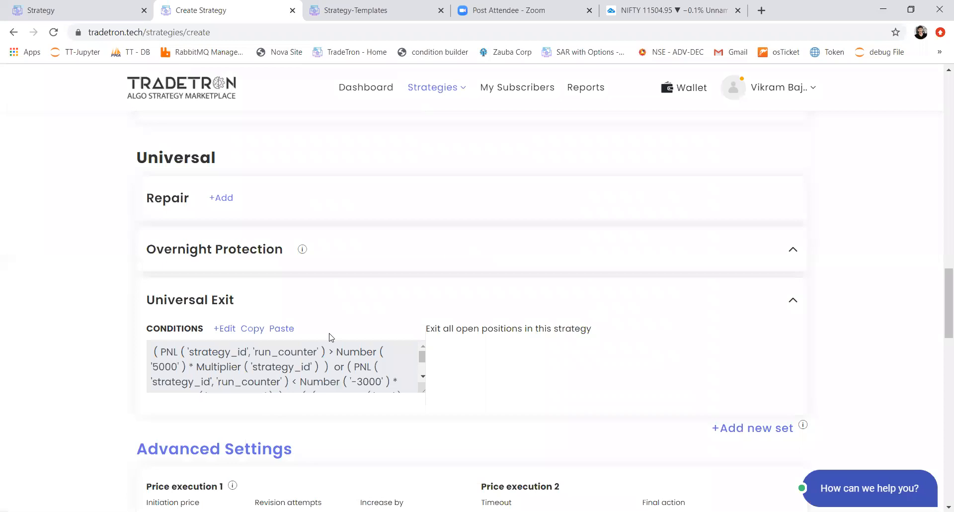
Step: Set Public Strategy to Yes in the Marketplace Settings
{"action": "scroll", "coordinate": [332, 336], "scroll_direction": "down", "scroll_amount": 3}
{"action": "scroll", "coordinate": [331, 337], "scroll_direction": "up", "scroll_amount": 6}
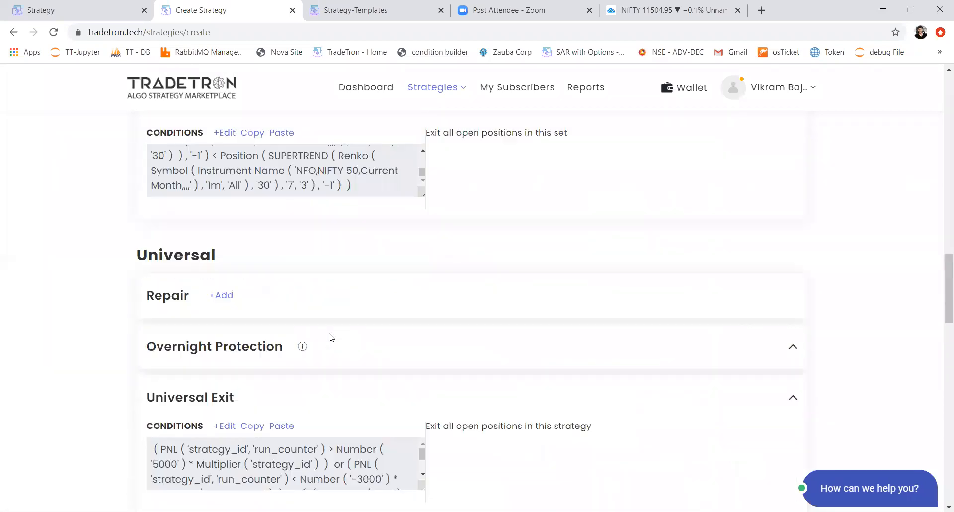
{"action": "scroll", "coordinate": [331, 336], "scroll_direction": "down", "scroll_amount": 11}
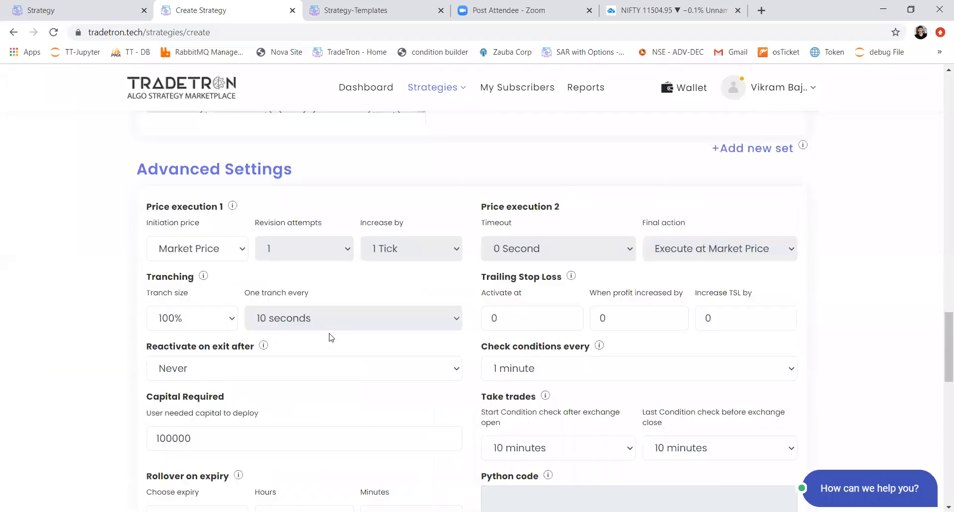
{"action": "scroll", "coordinate": [331, 337], "scroll_direction": "up", "scroll_amount": 2}
{"action": "scroll", "coordinate": [332, 336], "scroll_direction": "down", "scroll_amount": 6}
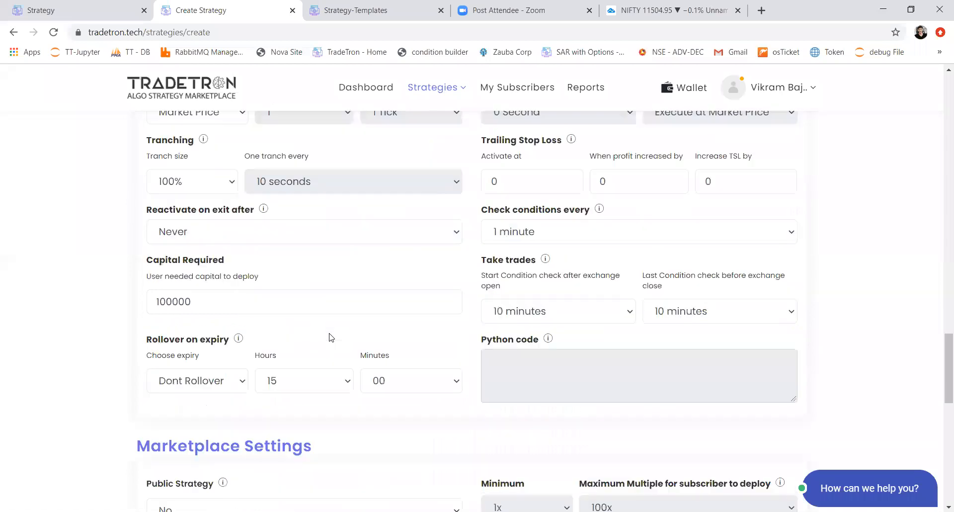
{"action": "scroll", "coordinate": [331, 337], "scroll_direction": "down", "scroll_amount": 2}
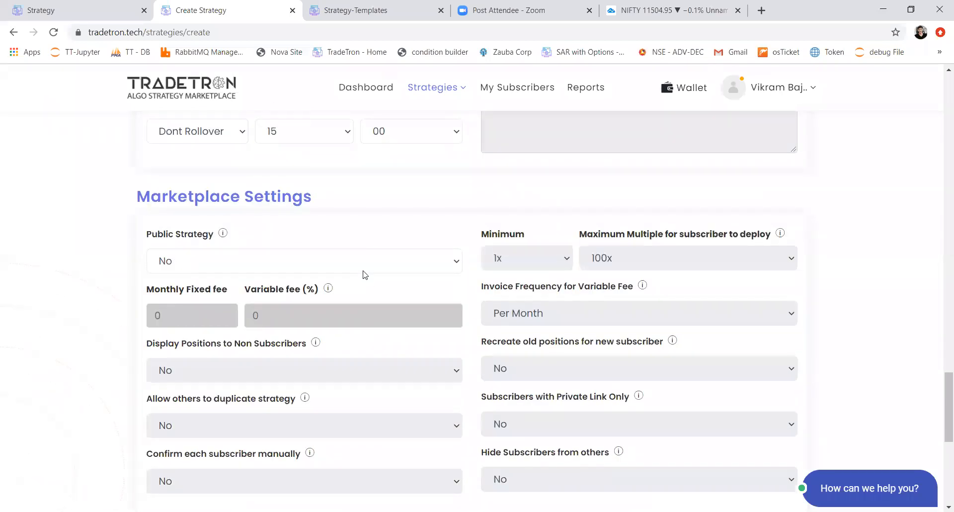
{"action": "left_click", "coordinate": [363, 268]}
{"action": "left_click", "coordinate": [341, 283]}
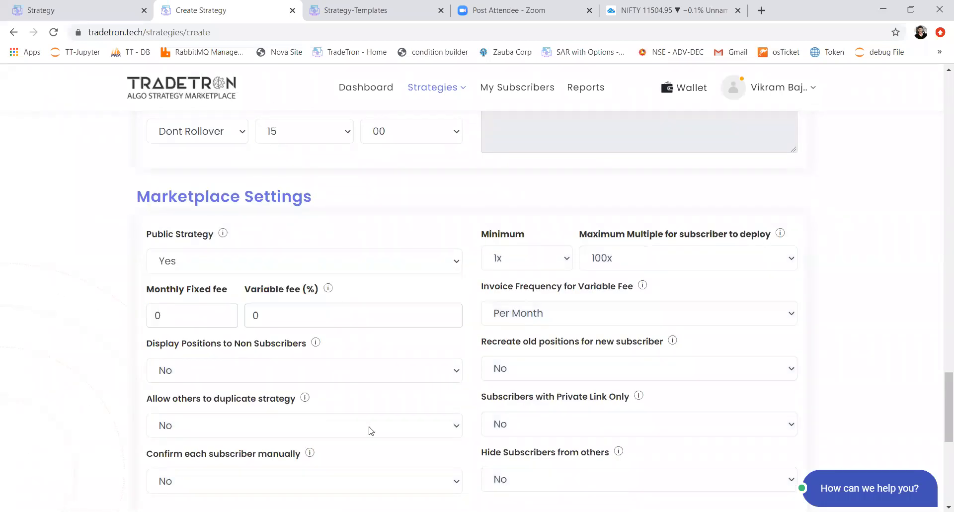
Step: Set Subscribers with Private Link Only and Allow others to duplicate strategy to Yes, and try to create the strategy
{"action": "scroll", "coordinate": [371, 417], "scroll_direction": "down", "scroll_amount": 2}
{"action": "left_click", "coordinate": [584, 340]}
{"action": "left_click", "coordinate": [561, 364]}
{"action": "left_click", "coordinate": [327, 333]}
{"action": "left_click", "coordinate": [296, 360]}
{"action": "scroll", "coordinate": [361, 406], "scroll_direction": "down", "scroll_amount": 2}
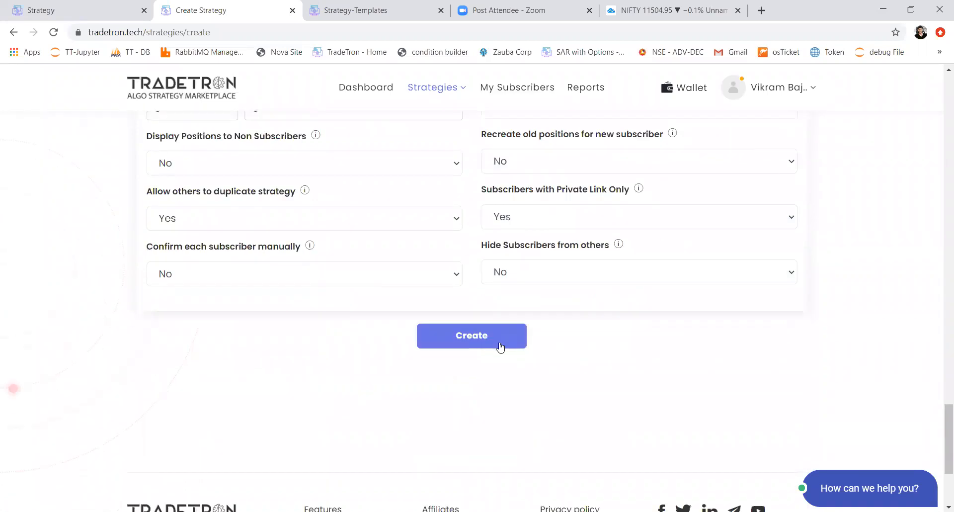
{"action": "left_click", "coordinate": [498, 347]}
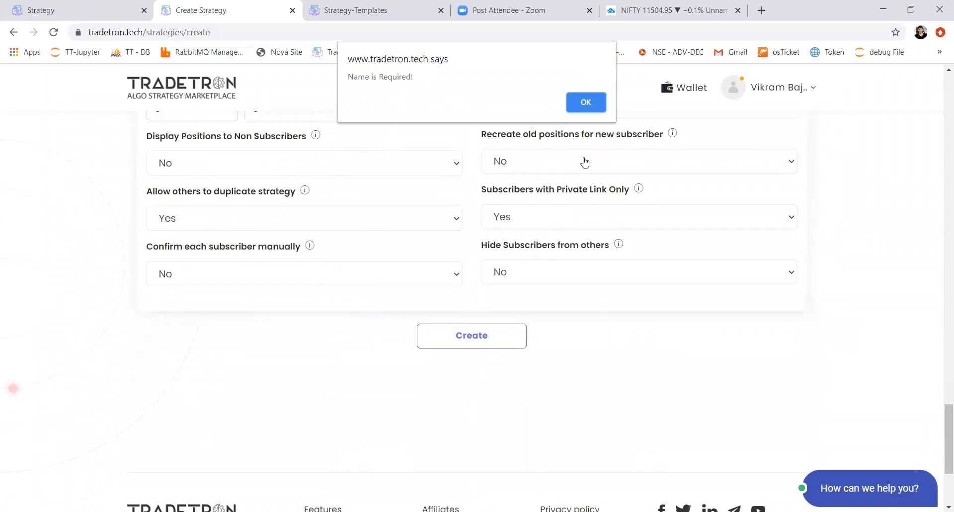
{"action": "left_click", "coordinate": [589, 110]}
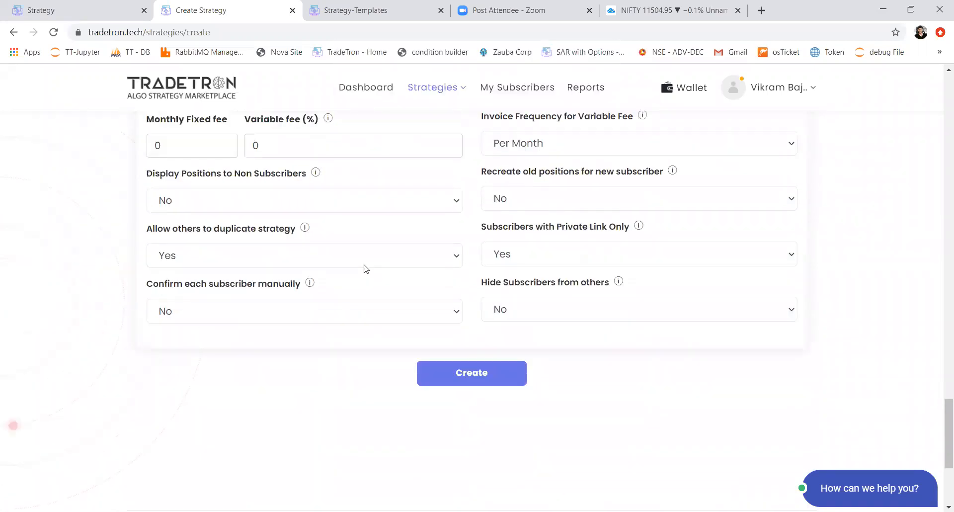
Step: Enter "Renko" as the strategy name in the Strategy info section
{"action": "scroll", "coordinate": [362, 273], "scroll_direction": "up", "scroll_amount": 20}
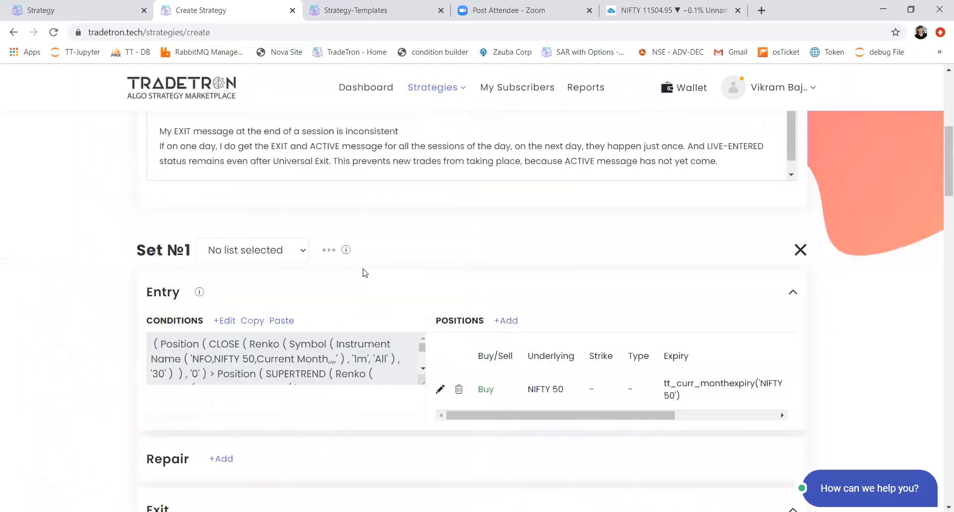
{"action": "left_click", "coordinate": [332, 251]}
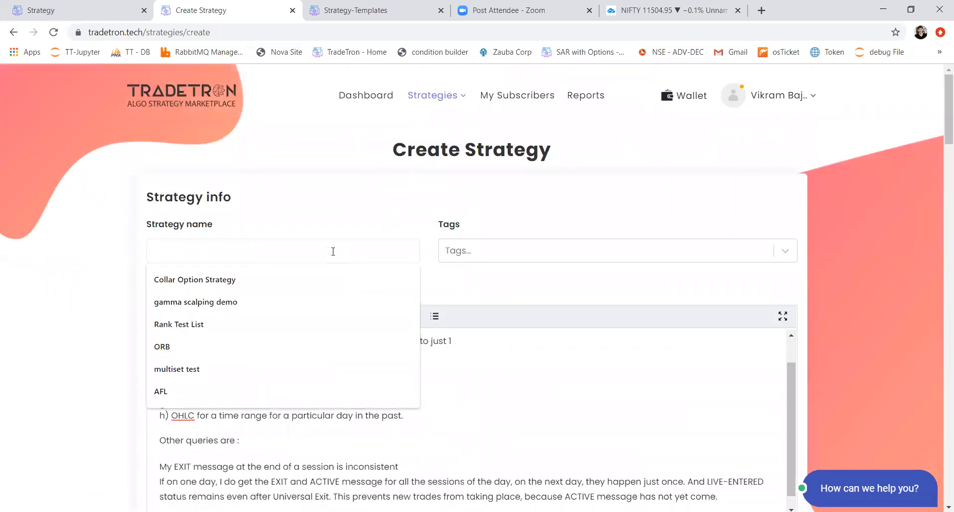
{"action": "type", "text": "Renko"}
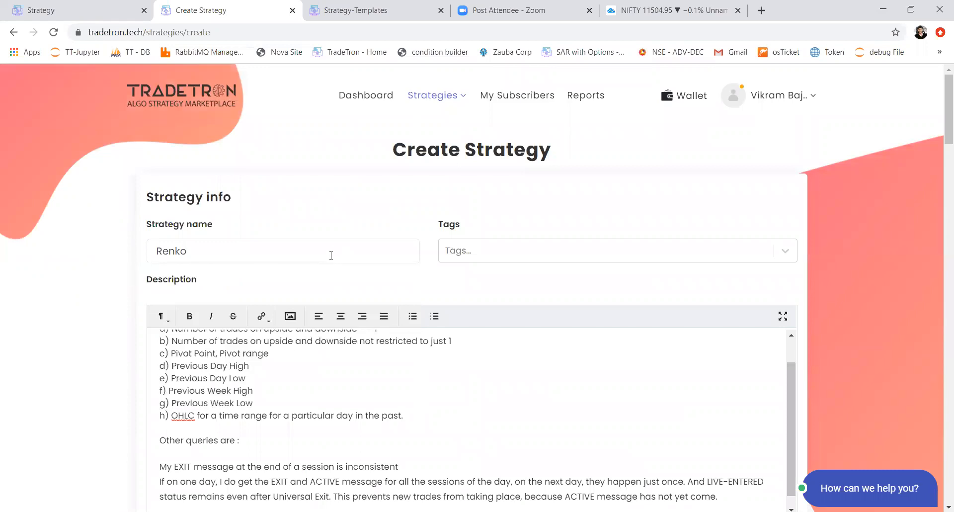
{"action": "left_click", "coordinate": [293, 368]}
{"action": "key", "text": "ctrl+a"}
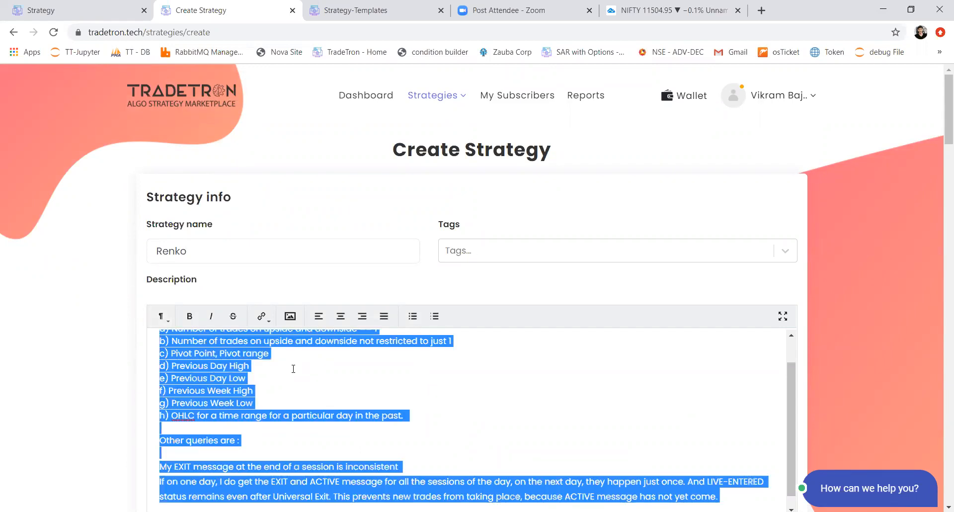
{"action": "left_click", "coordinate": [223, 431]}
{"action": "scroll", "coordinate": [225, 435], "scroll_direction": "down", "scroll_amount": 1}
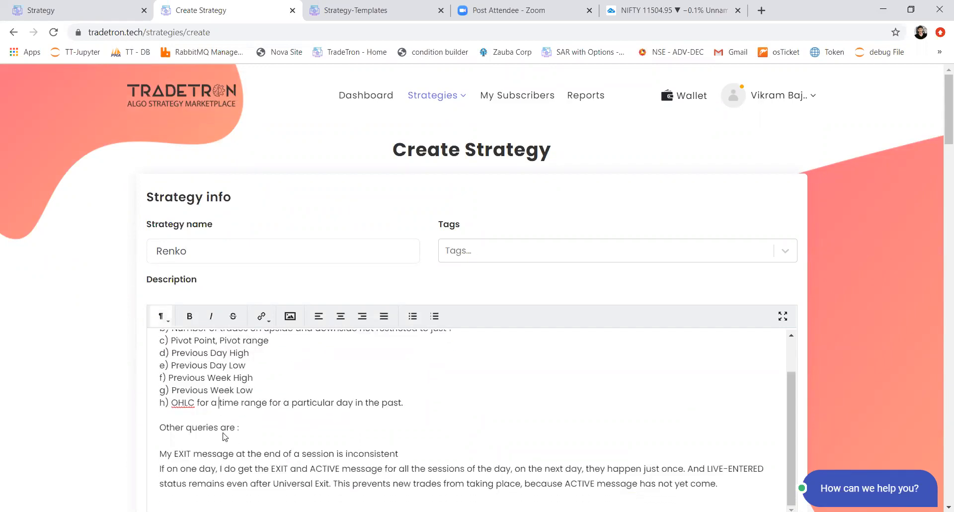
Step: Extend the strategy name to "Renko supertrend strategy"
{"action": "left_click", "coordinate": [223, 249]}
{"action": "type", "text": "supertend"}
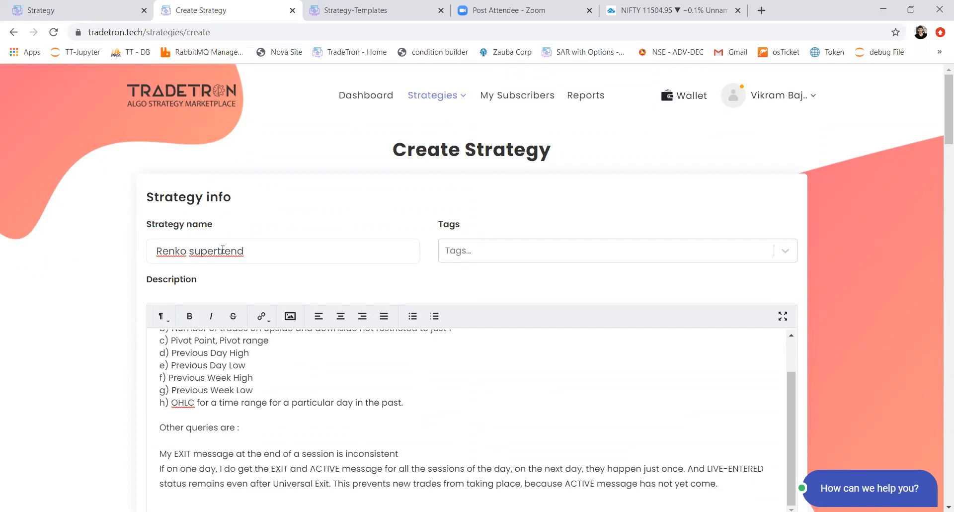
{"action": "type", "text": " strategy"}
Step: Create the strategy with the completed name, conditions and marketplace settings
{"action": "scroll", "coordinate": [268, 327], "scroll_direction": "down", "scroll_amount": 20}
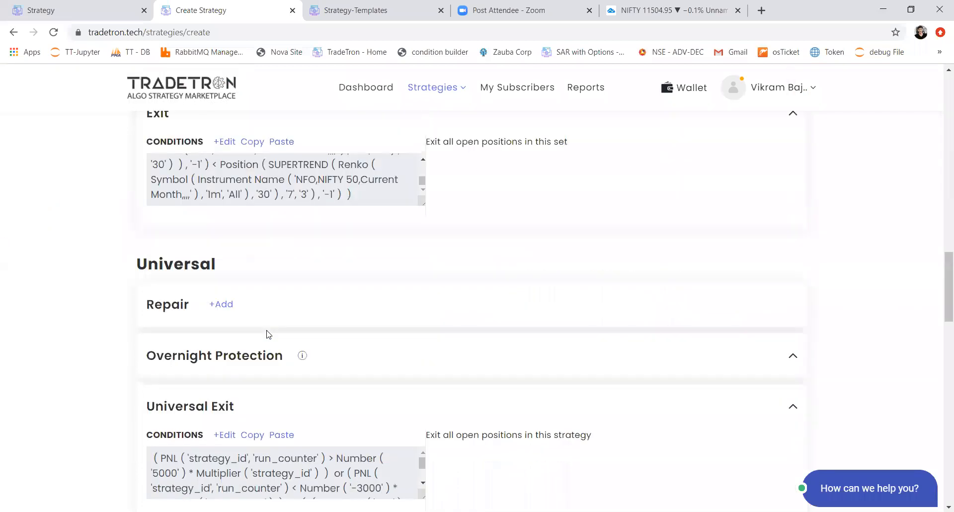
{"action": "scroll", "coordinate": [268, 334], "scroll_direction": "down", "scroll_amount": 15}
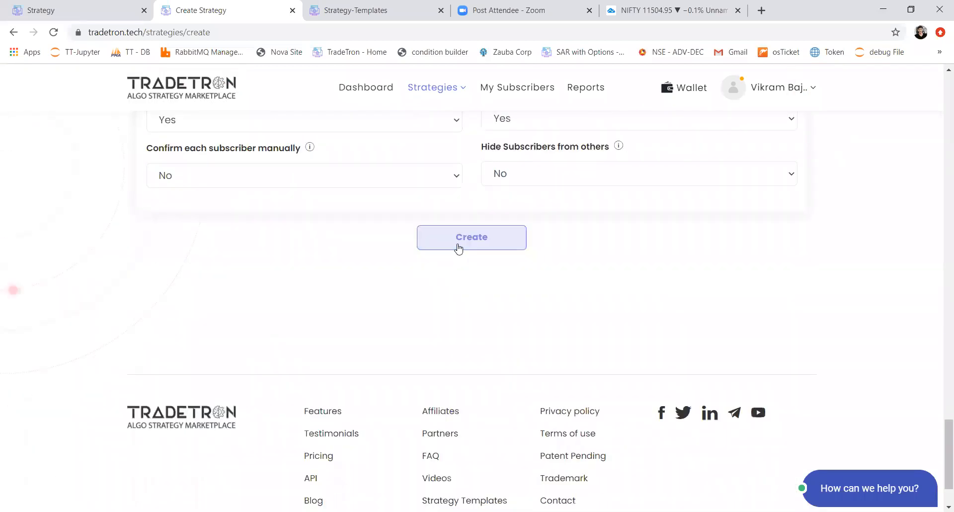
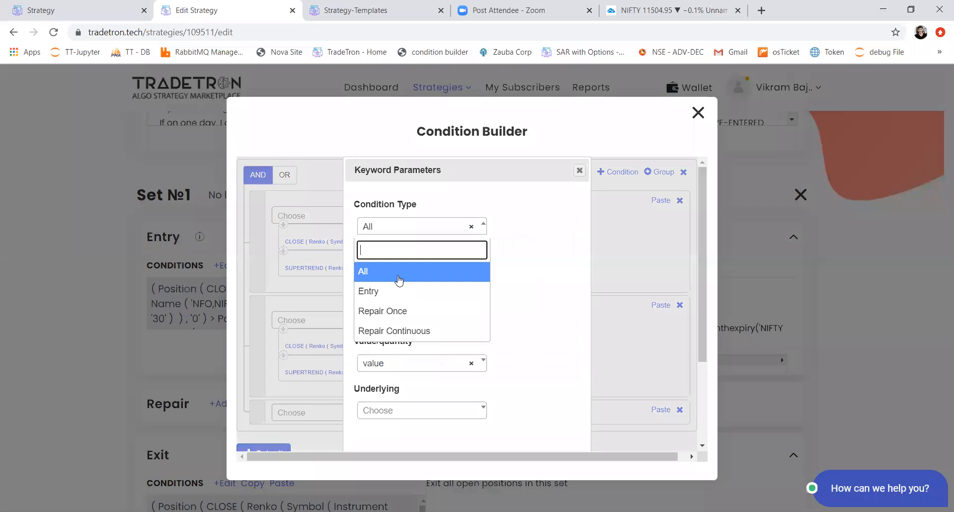
Step: Set the Positions Detail keyword's Condition Type to Entry and its Value/quantity to quantity in the third condition
{"action": "key", "text": "Down"}
{"action": "key", "text": "Return"}
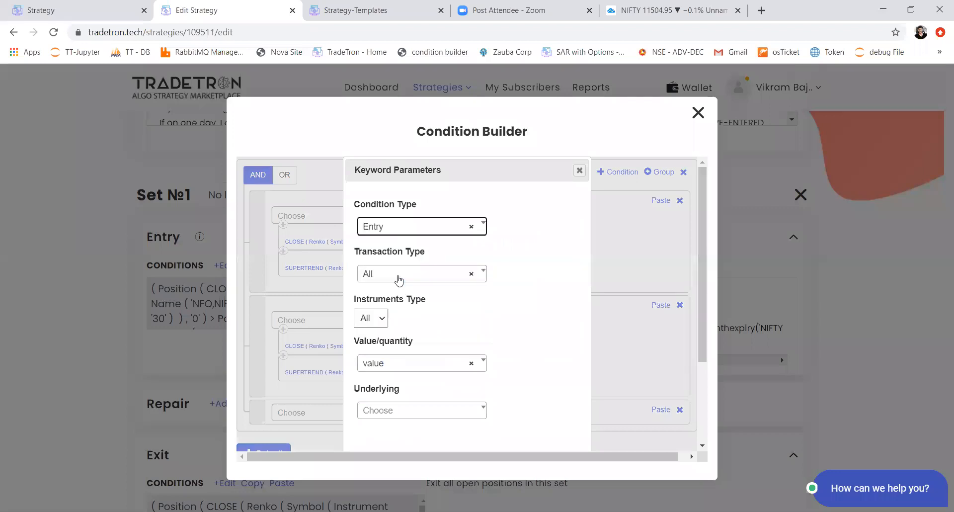
{"action": "key", "text": "Tab"}
{"action": "key", "text": "Tab"}
{"action": "key", "text": "Tab"}
{"action": "key", "text": "Down"}
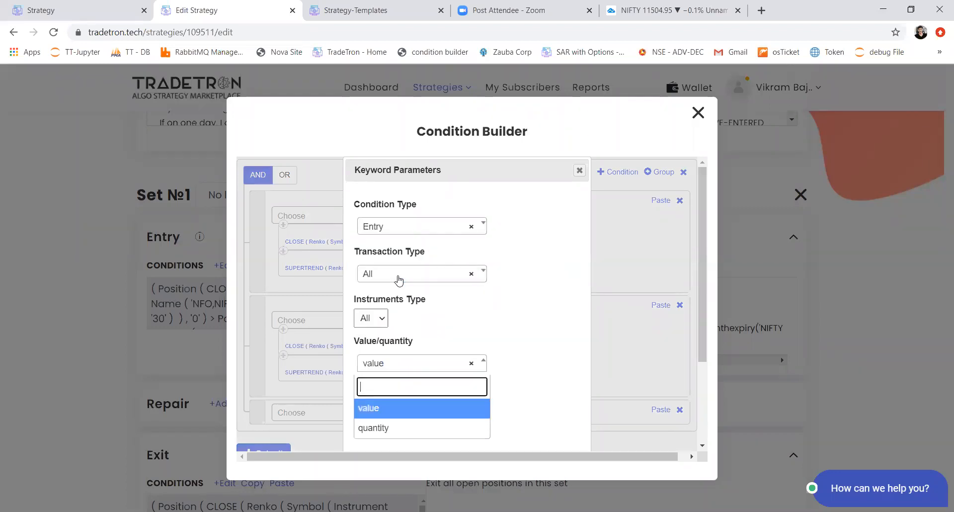
{"action": "key", "text": "Down"}
{"action": "key", "text": "Return"}
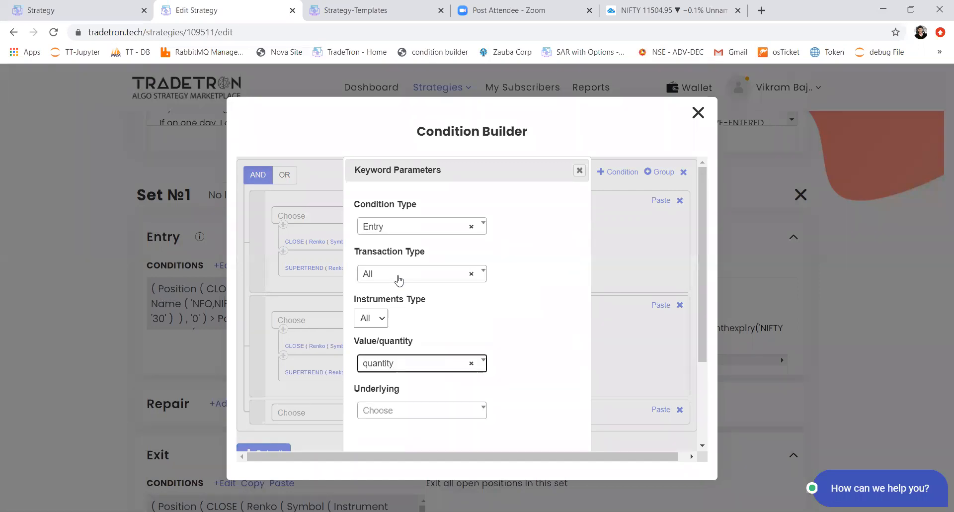
Step: Choose NIFTY 50 as the underlying of the Positions Detail keyword and accept its parameters
{"action": "key", "text": "Tab"}
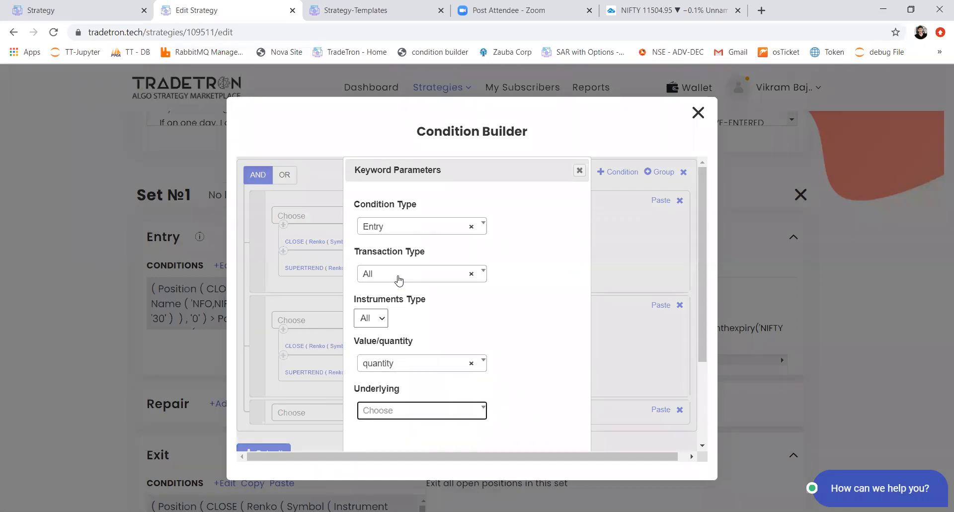
{"action": "key", "text": "Down"}
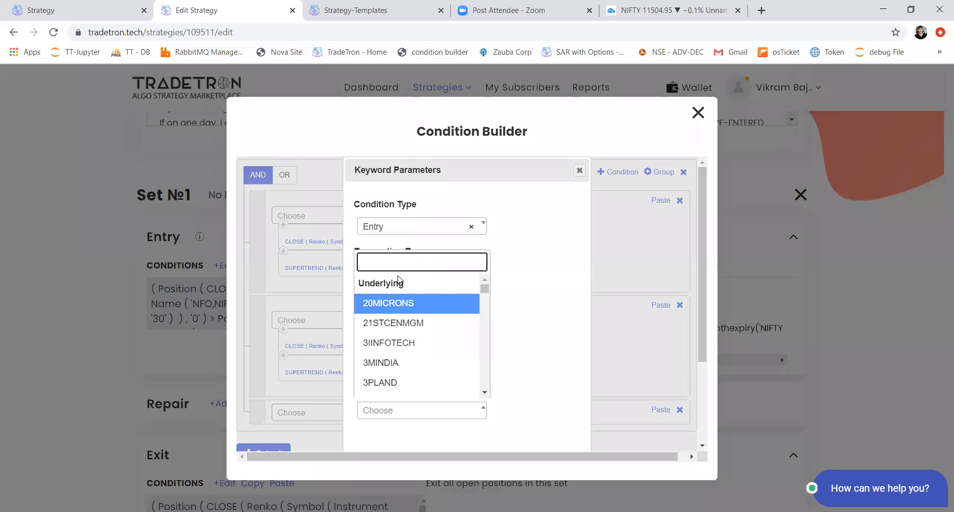
{"action": "type", "text": "nifty"}
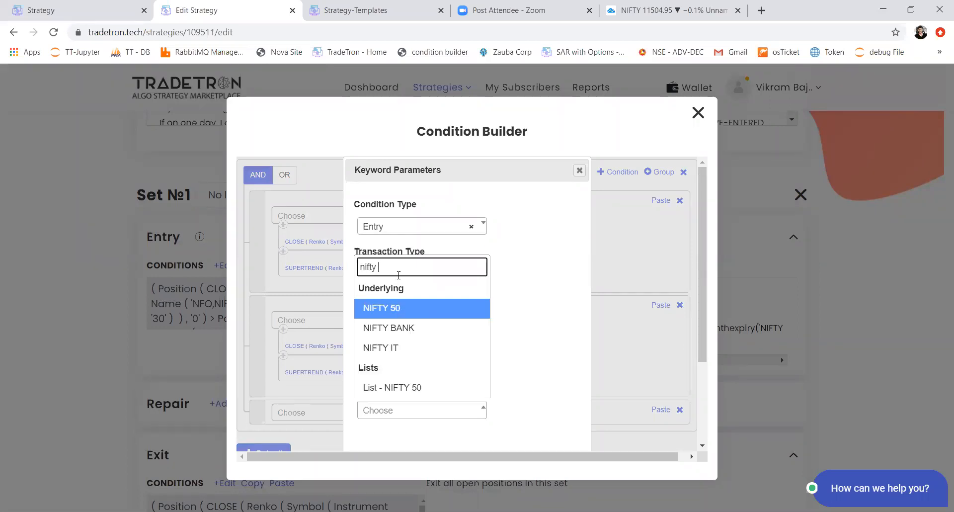
{"action": "key", "text": "Return"}
{"action": "scroll", "coordinate": [396, 273], "scroll_direction": "down", "scroll_amount": 3}
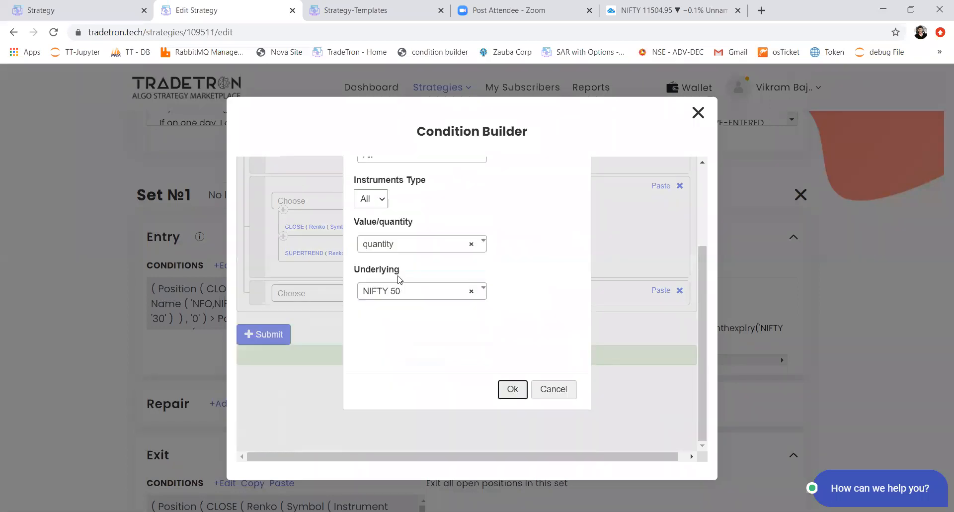
{"action": "key", "text": "Return"}
Step: Complete the third condition by comparing Positions Detail with == to the Number 0
{"action": "key", "text": "Down"}
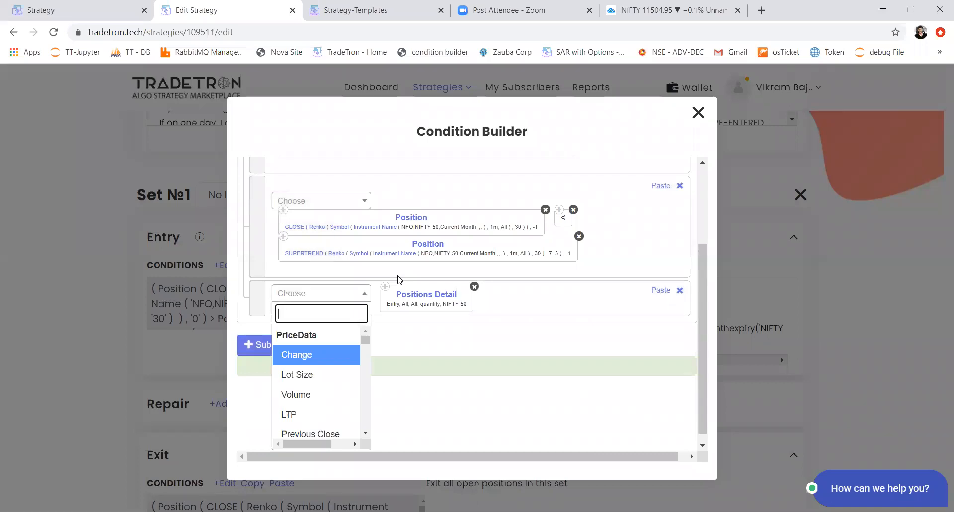
{"action": "type", "text": "="}
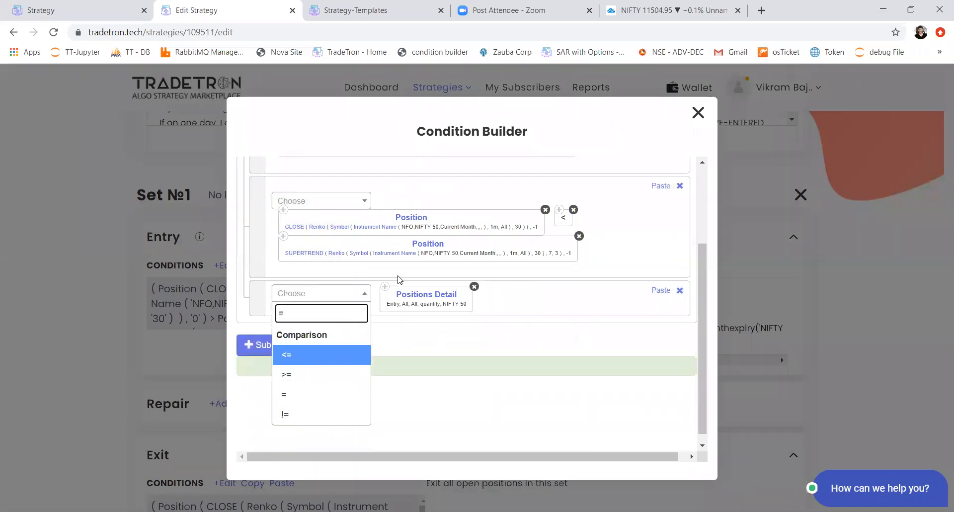
{"action": "type", "text": "="}
{"action": "key", "text": "Return"}
{"action": "key", "text": "Down"}
{"action": "type", "text": "number"}
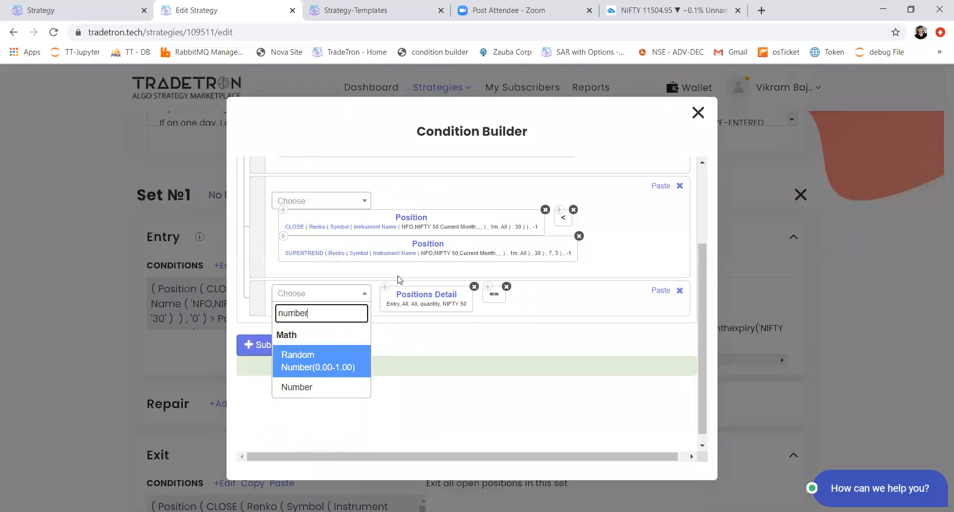
{"action": "key", "text": "Down"}
{"action": "key", "text": "Return"}
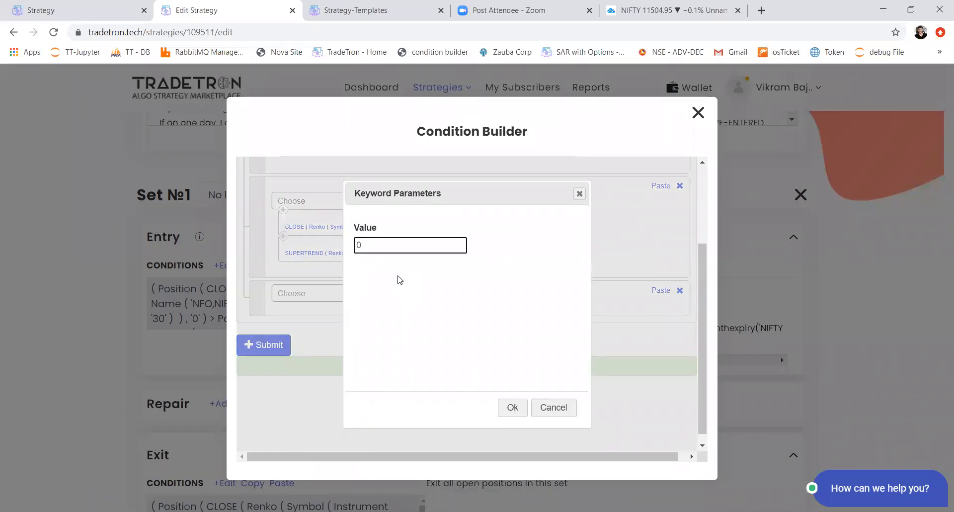
{"action": "key", "text": "Tab"}
{"action": "key", "text": "Return"}
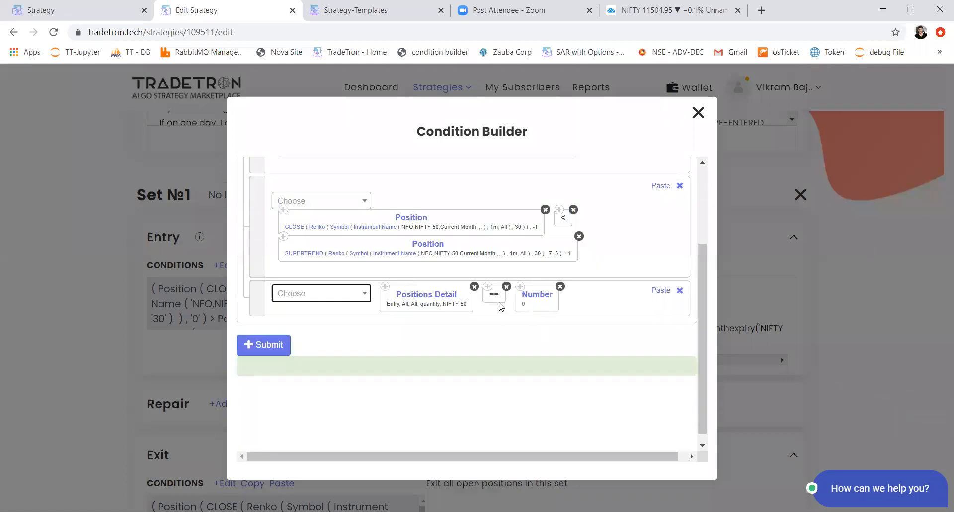
Step: Set the Positions Detail keyword's Transaction Type to B and submit the entry conditions of Set 1
{"action": "scroll", "coordinate": [520, 305], "scroll_direction": "up", "scroll_amount": 3}
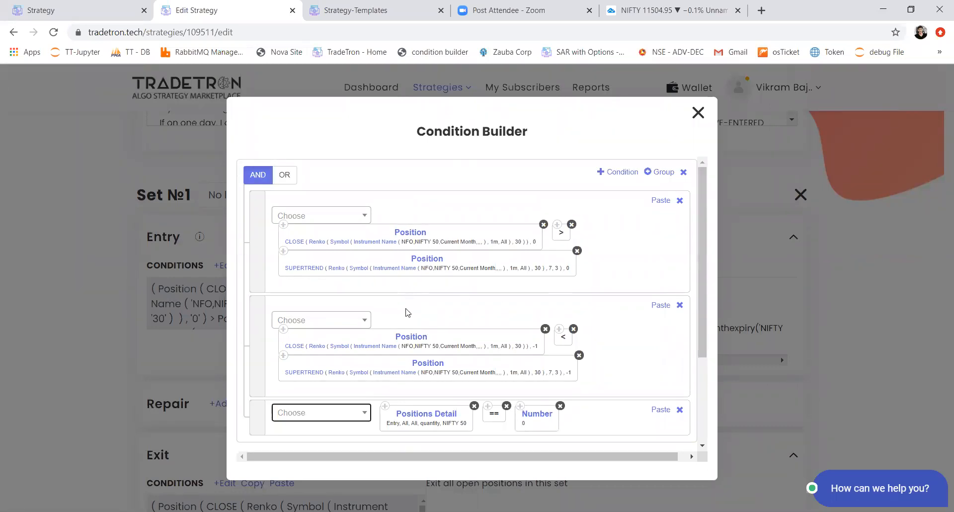
{"action": "scroll", "coordinate": [427, 365], "scroll_direction": "down", "scroll_amount": 3}
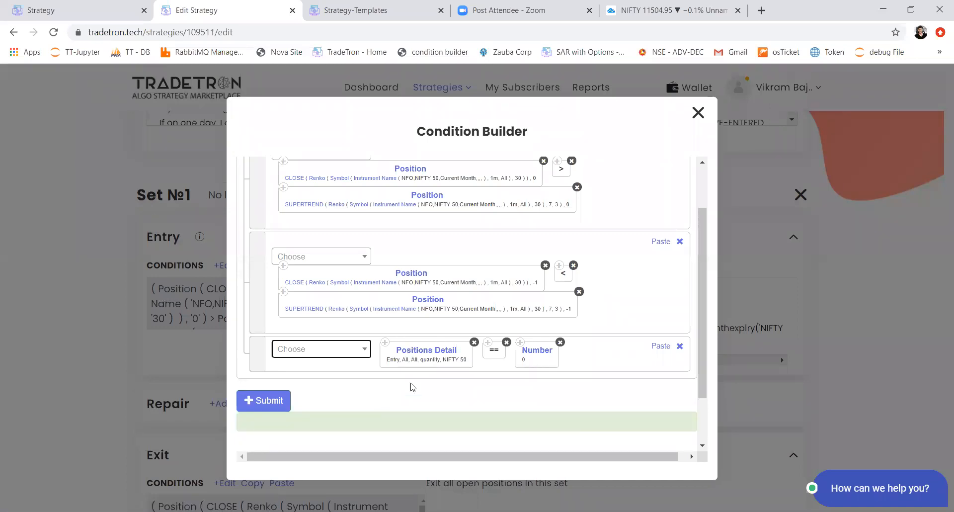
{"action": "left_click", "coordinate": [426, 353]}
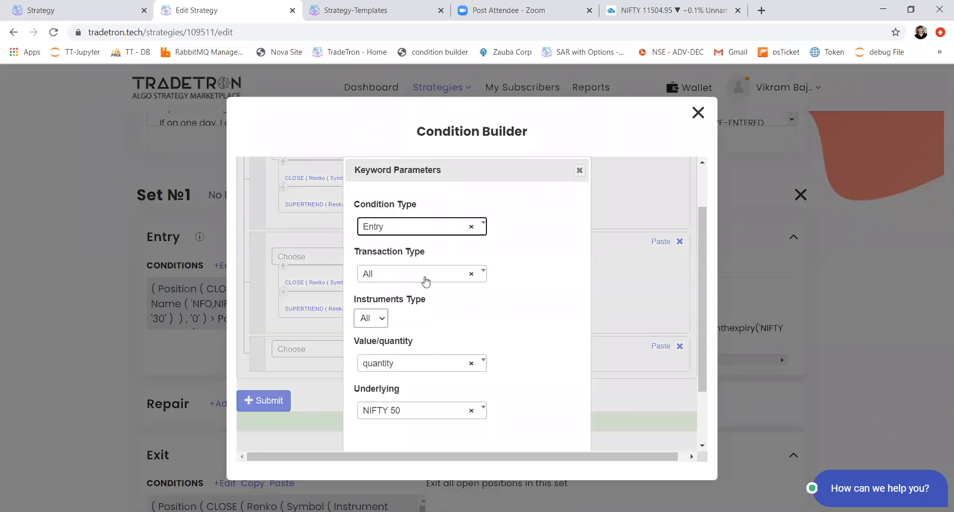
{"action": "left_click", "coordinate": [425, 279]}
{"action": "left_click", "coordinate": [396, 336]}
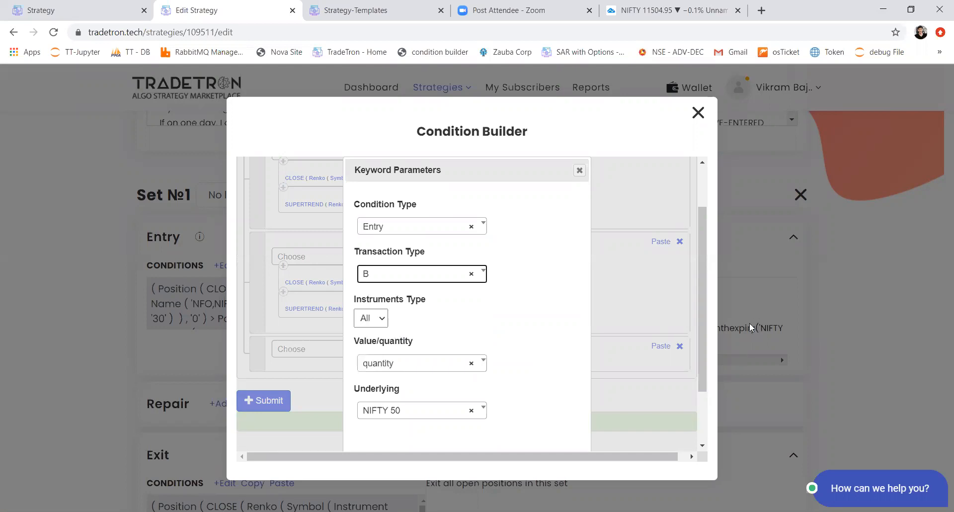
{"action": "scroll", "coordinate": [456, 348], "scroll_direction": "down", "scroll_amount": 2}
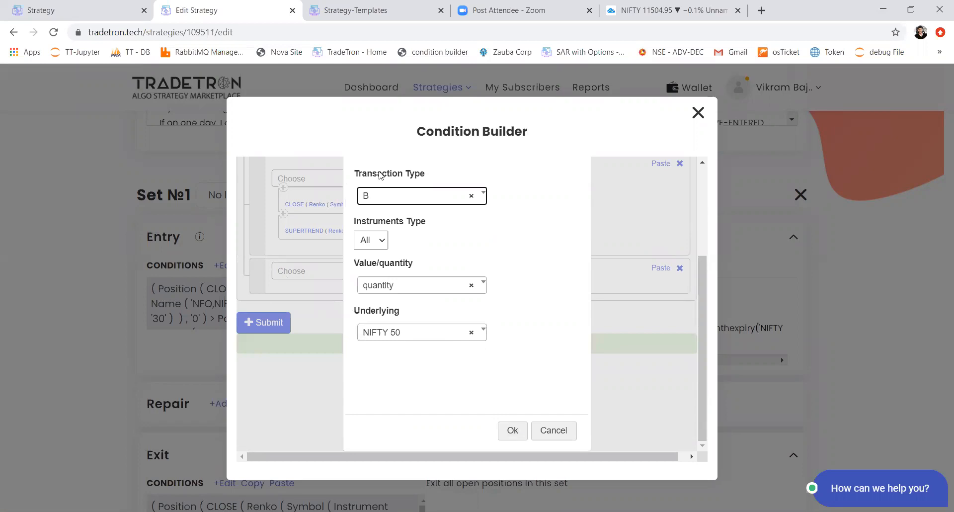
{"action": "scroll", "coordinate": [402, 243], "scroll_direction": "up", "scroll_amount": 2}
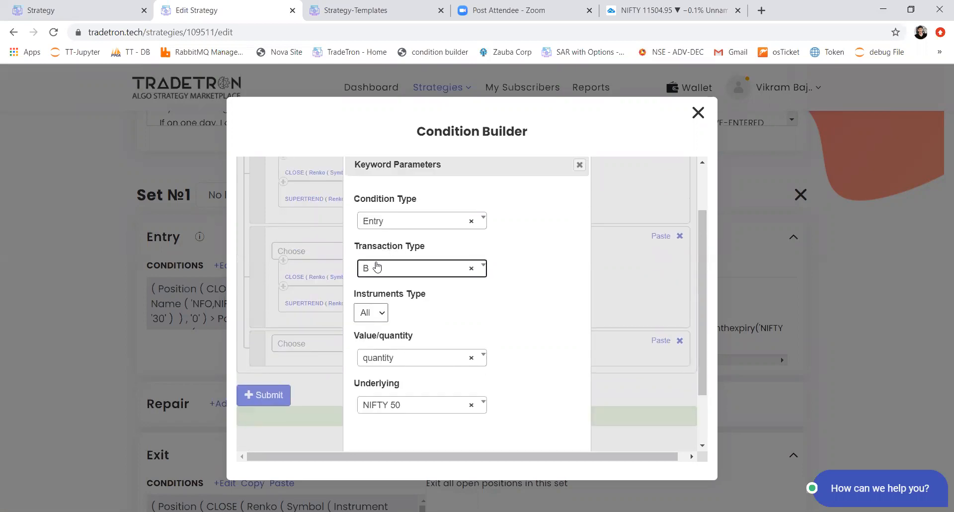
{"action": "scroll", "coordinate": [573, 368], "scroll_direction": "down", "scroll_amount": 2}
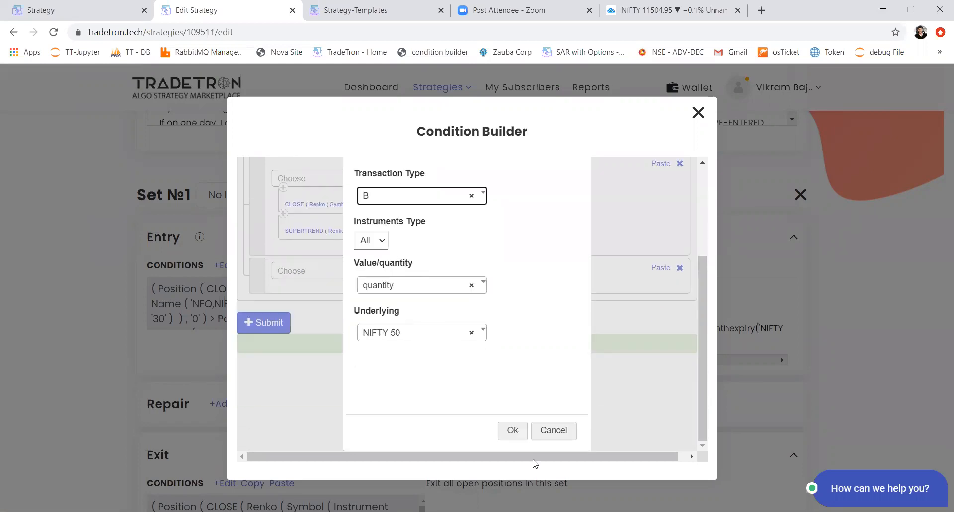
{"action": "left_click", "coordinate": [512, 430]}
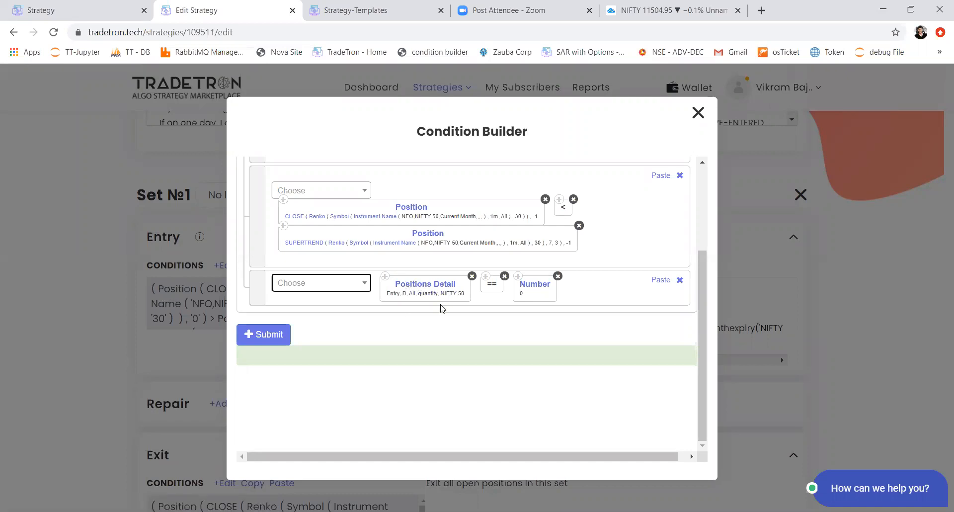
{"action": "left_click", "coordinate": [282, 336]}
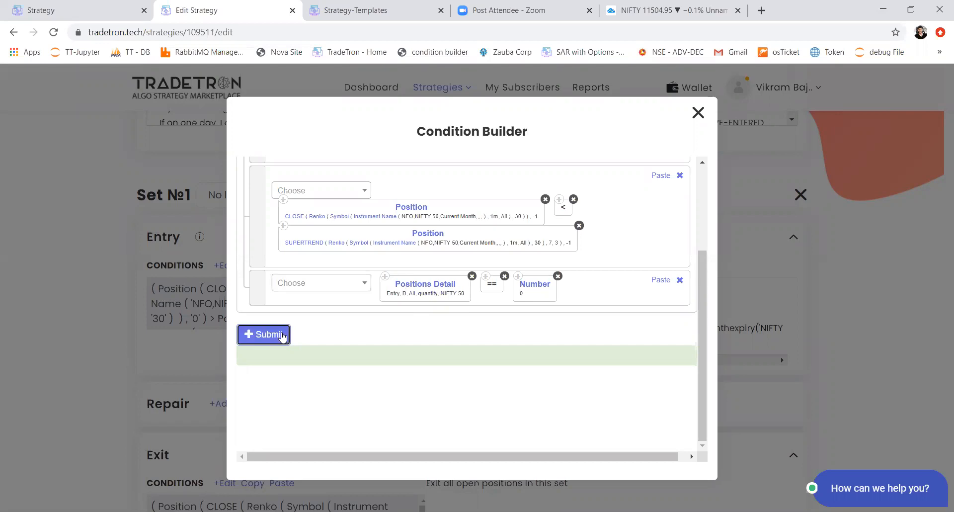
Step: Highlight the questions about the number of trades and the pivot point and range in the strategy description
{"action": "scroll", "coordinate": [195, 301], "scroll_direction": "up", "scroll_amount": 5}
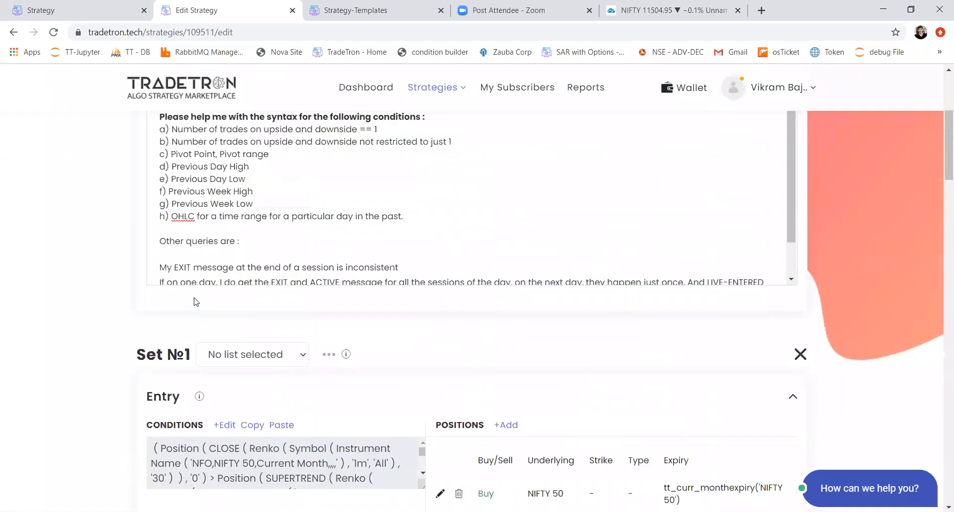
{"action": "left_click_drag", "start_coordinate": [445, 212], "coordinate": [244, 212]}
{"action": "left_click", "coordinate": [376, 201]}
{"action": "left_click_drag", "start_coordinate": [376, 201], "coordinate": [452, 212]}
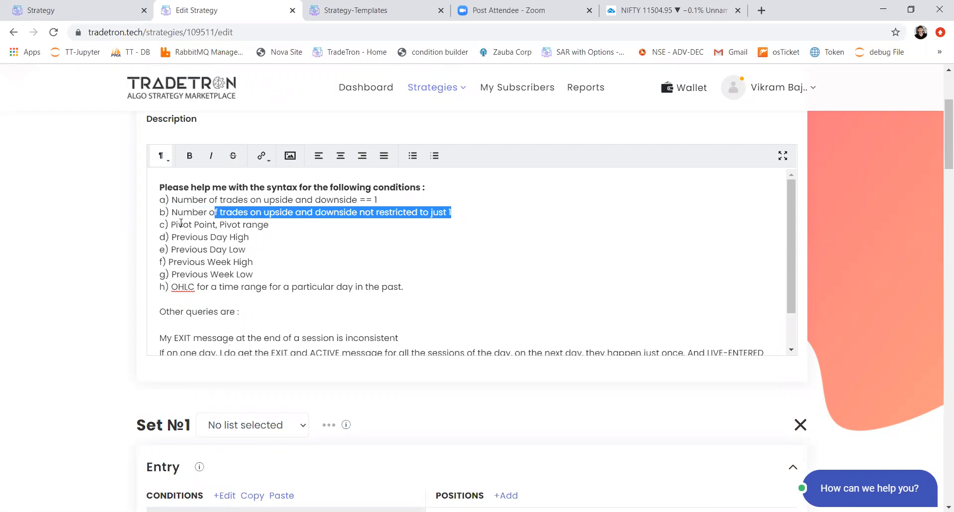
{"action": "left_click_drag", "start_coordinate": [178, 224], "coordinate": [272, 224]}
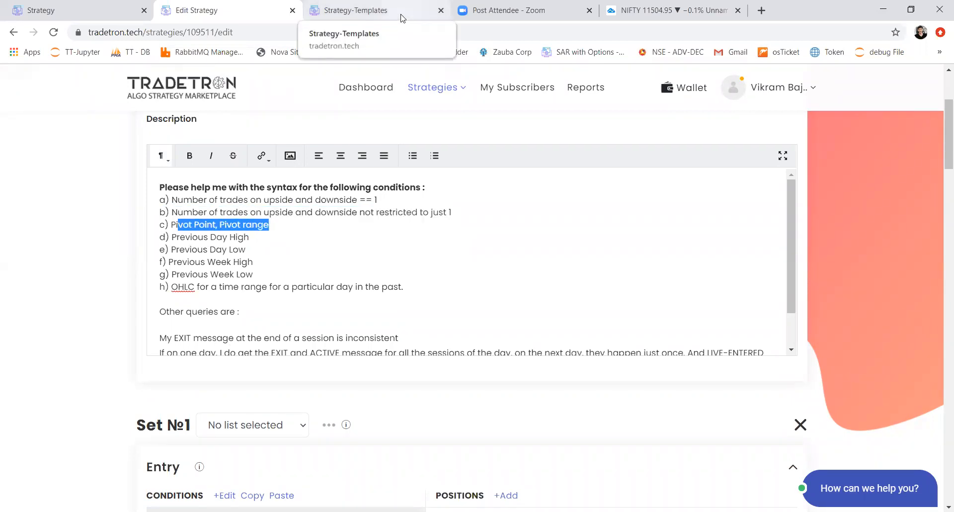
Step: Find and highlight the Fibonacci Pivot Points Template and the Pivot Points template on the Strategy-Templates page
{"action": "left_click", "coordinate": [377, 10]}
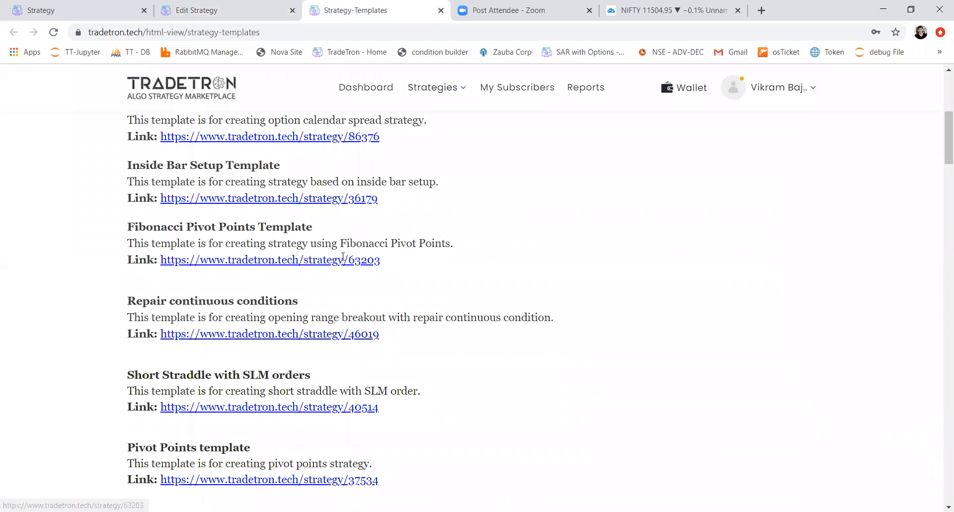
{"action": "left_click_drag", "start_coordinate": [146, 227], "coordinate": [313, 235]}
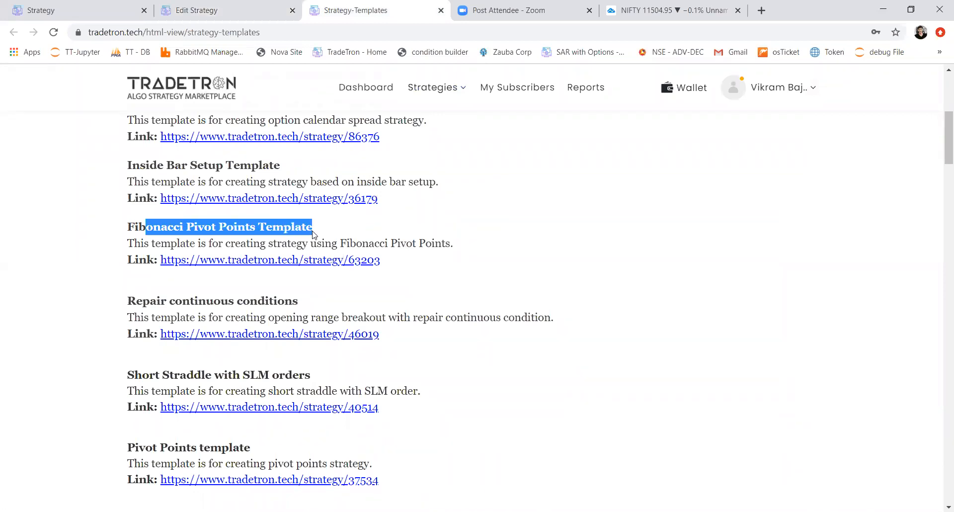
{"action": "scroll", "coordinate": [313, 234], "scroll_direction": "up", "scroll_amount": 4}
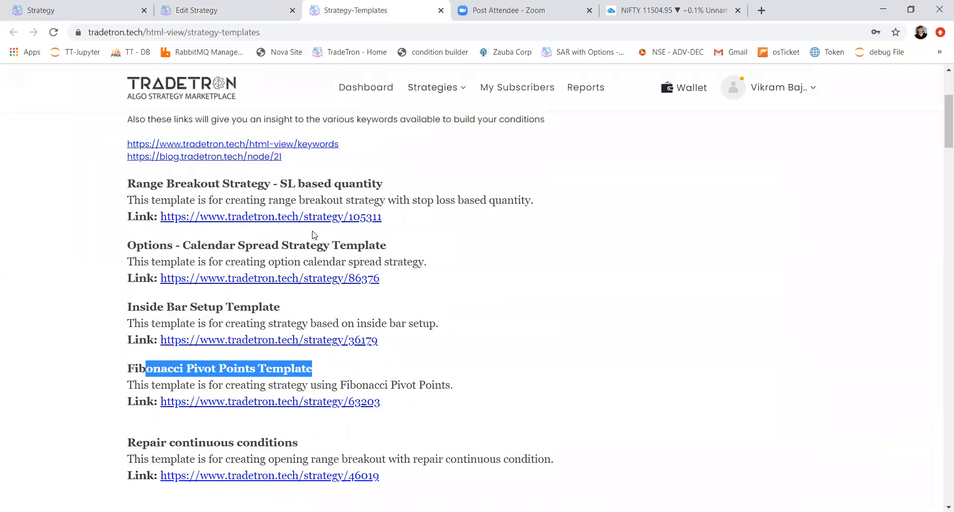
{"action": "scroll", "coordinate": [313, 234], "scroll_direction": "down", "scroll_amount": 5}
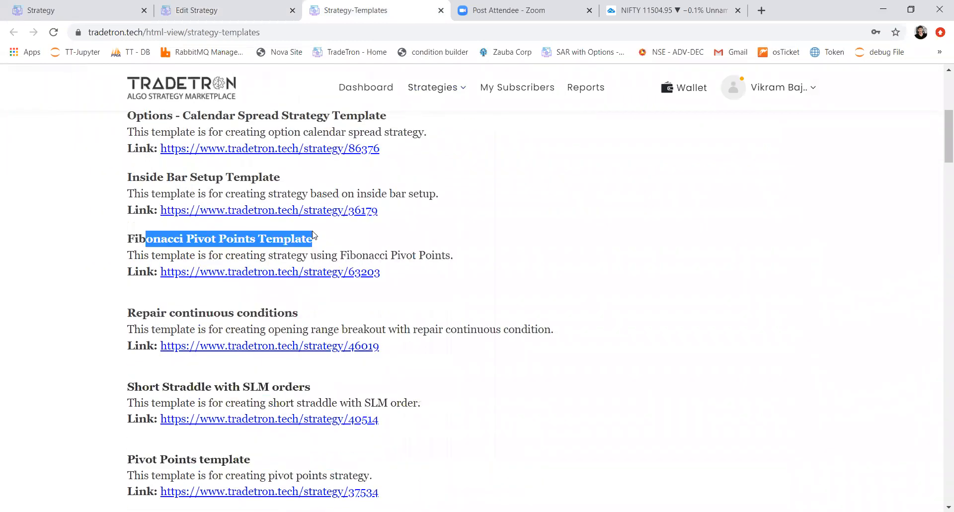
{"action": "scroll", "coordinate": [314, 235], "scroll_direction": "down", "scroll_amount": 2}
{"action": "left_click_drag", "start_coordinate": [135, 311], "coordinate": [250, 314]}
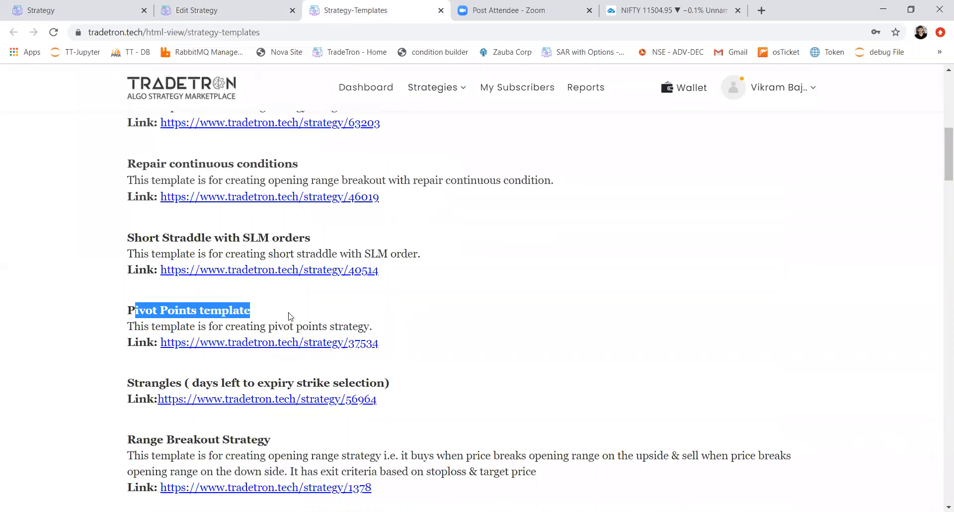
{"action": "scroll", "coordinate": [290, 316], "scroll_direction": "up", "scroll_amount": 3}
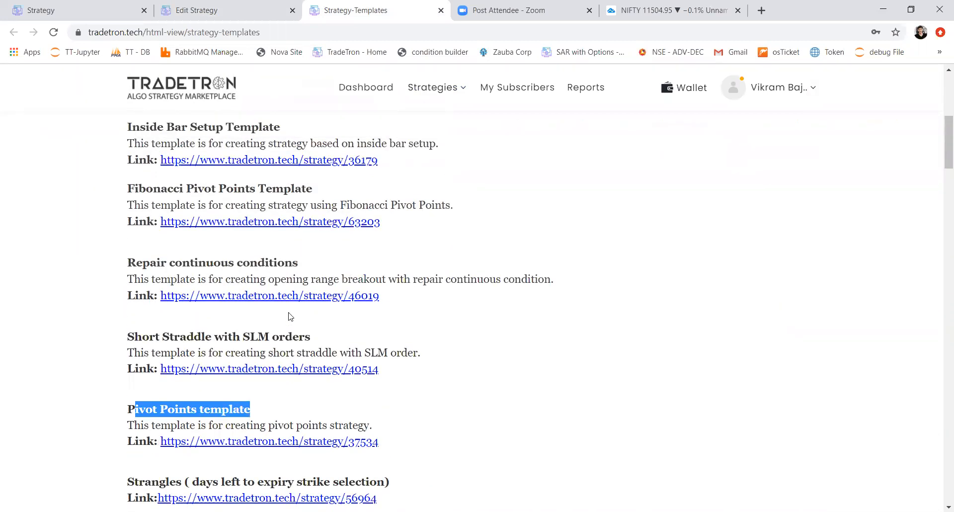
{"action": "scroll", "coordinate": [289, 316], "scroll_direction": "down", "scroll_amount": 2}
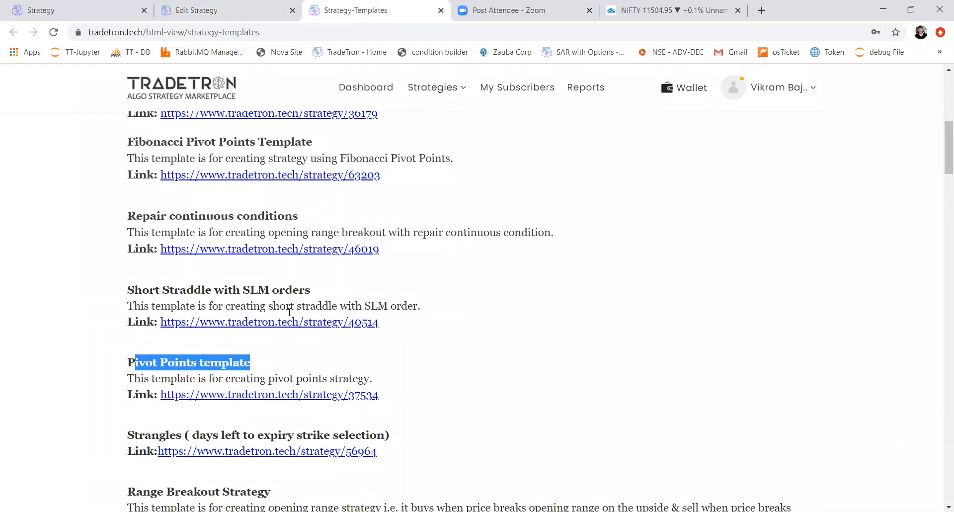
Step: Open the Strategy Templates page through its site footer link and look over the listed templates
{"action": "left_click_drag", "start_coordinate": [938, 155], "coordinate": [940, 475]}
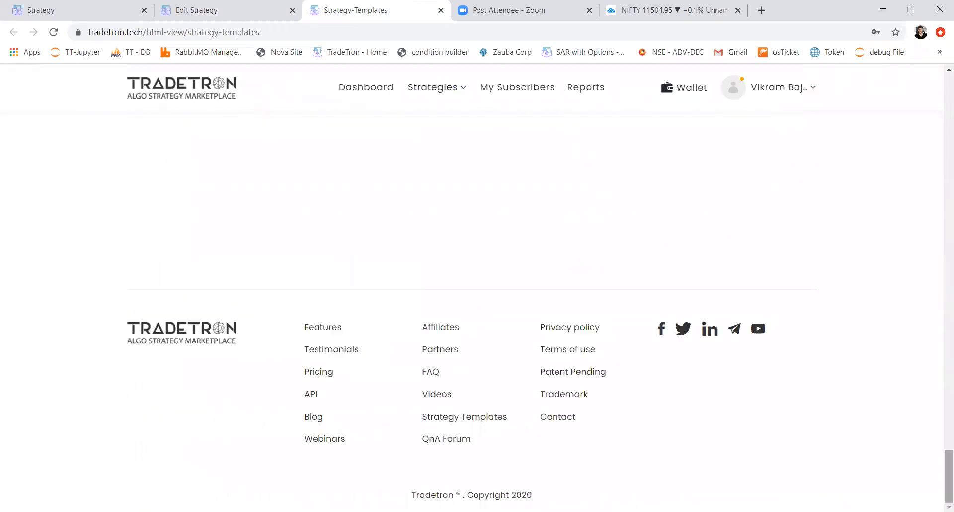
{"action": "left_click", "coordinate": [443, 422]}
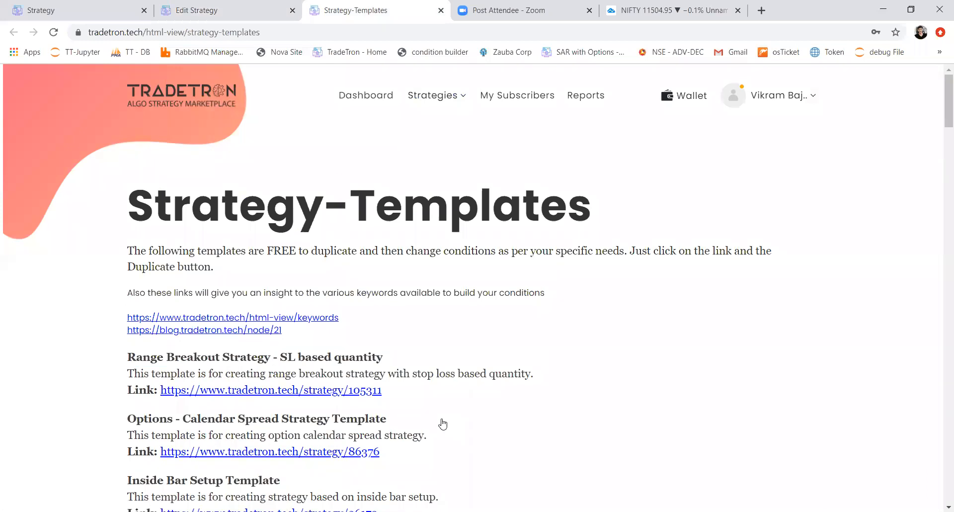
{"action": "scroll", "coordinate": [442, 423], "scroll_direction": "down", "scroll_amount": 5}
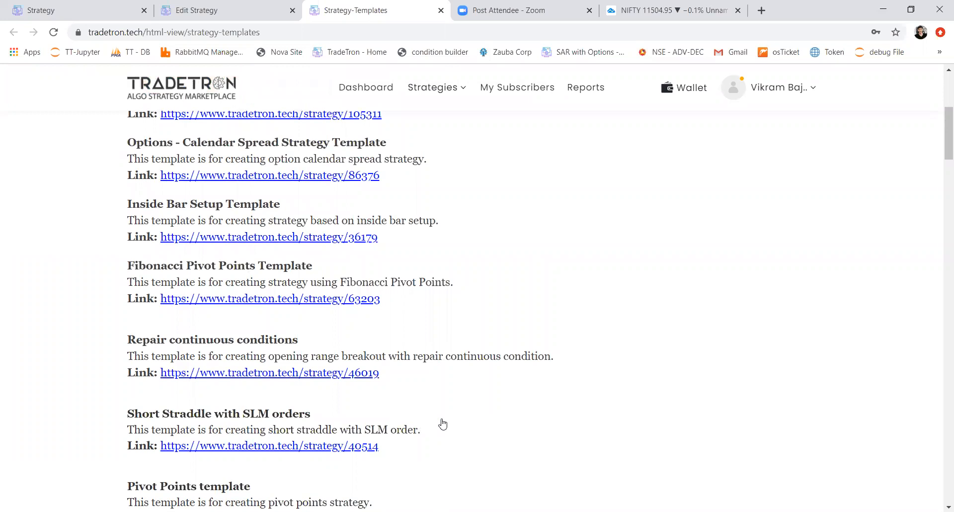
Step: Return to the strategy being edited and highlight the previous day, previous week and OHLC questions in its description
{"action": "left_click", "coordinate": [228, 7]}
{"action": "left_click_drag", "start_coordinate": [173, 234], "coordinate": [275, 246]}
{"action": "left_click_drag", "start_coordinate": [195, 259], "coordinate": [244, 287]}
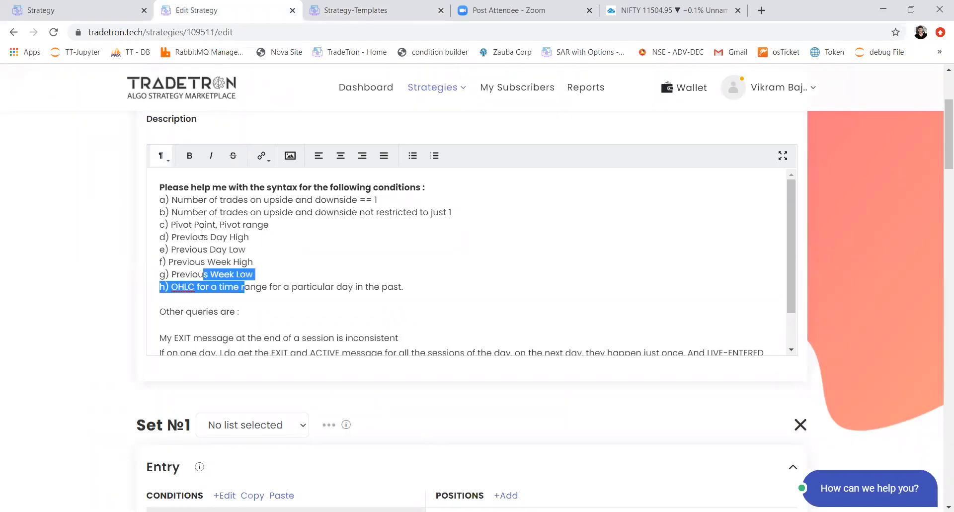
Step: Highlight the Previous Day High question in the description and open Set 1's entry conditions in the Condition Builder
{"action": "left_click_drag", "start_coordinate": [191, 238], "coordinate": [250, 238]}
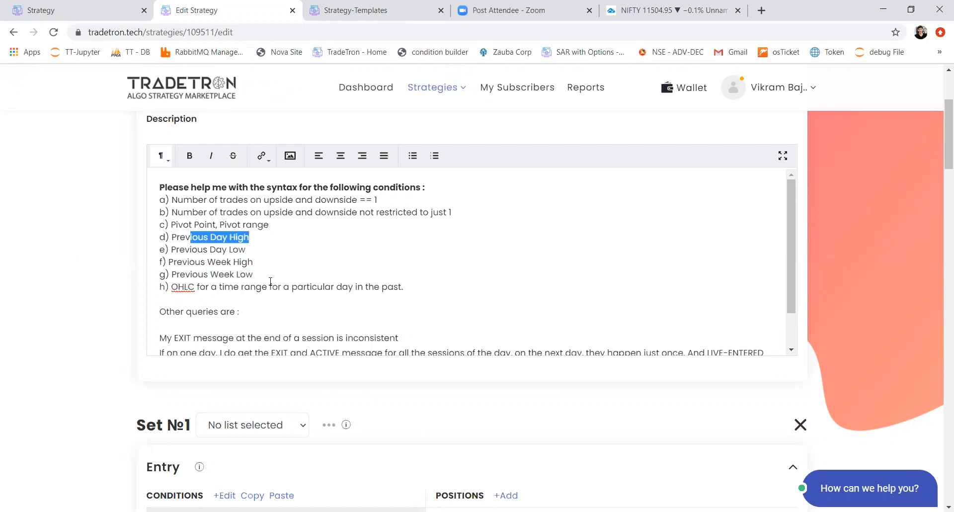
{"action": "scroll", "coordinate": [271, 281], "scroll_direction": "down", "scroll_amount": 1}
{"action": "scroll", "coordinate": [62, 354], "scroll_direction": "down", "scroll_amount": 6}
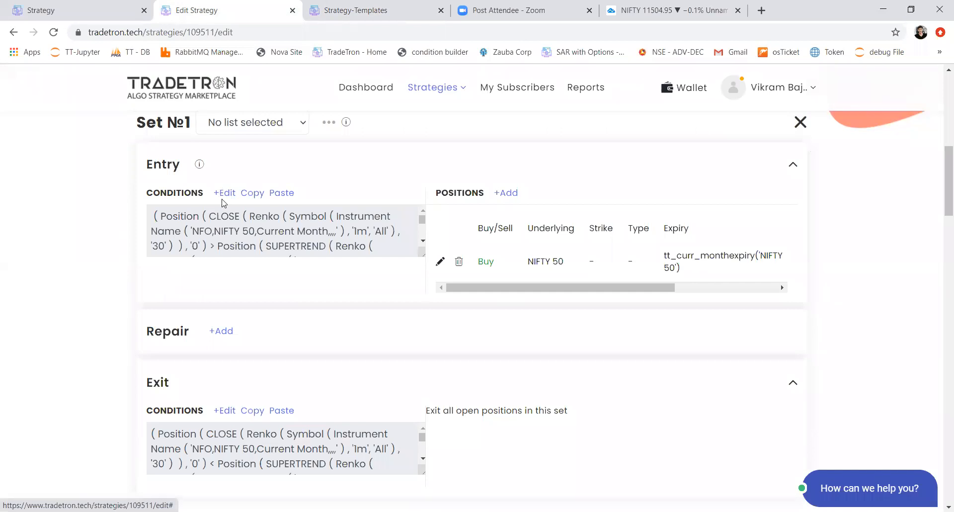
{"action": "left_click", "coordinate": [224, 192]}
{"action": "scroll", "coordinate": [600, 357], "scroll_direction": "down", "scroll_amount": 3}
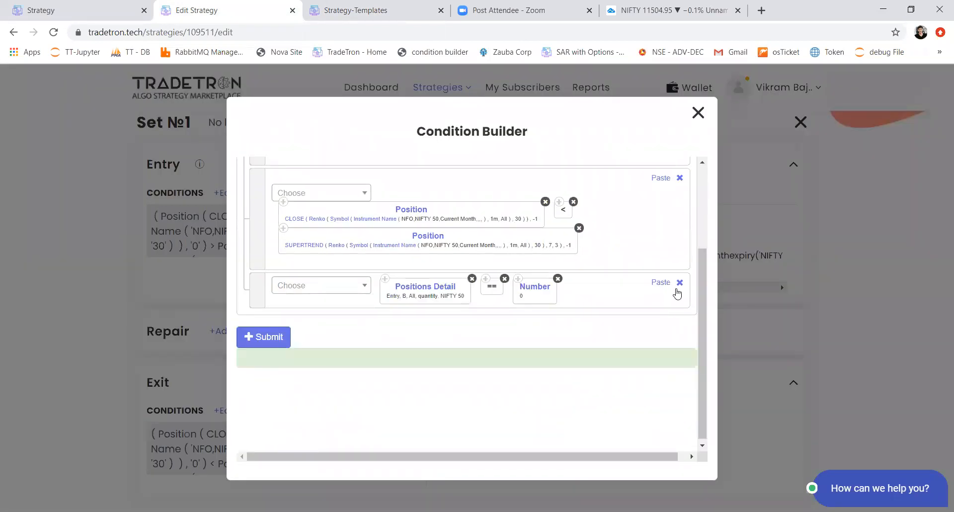
Step: Clear the Number, == and Positions Detail keywords from the last entry condition row
{"action": "left_click", "coordinate": [557, 278]}
{"action": "left_click", "coordinate": [504, 278]}
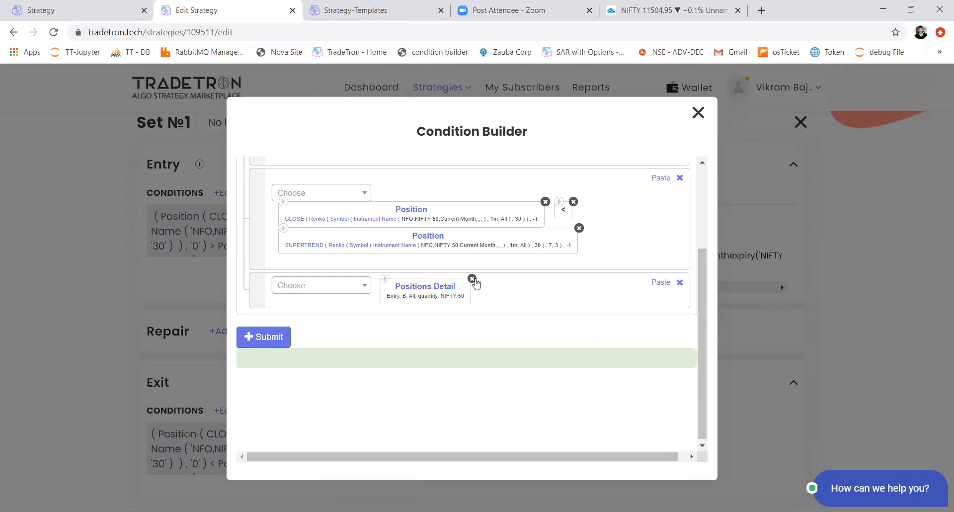
{"action": "left_click", "coordinate": [471, 279]}
Step: Add a Position keyword to the emptied condition row with the HIGH series and position -1
{"action": "left_click", "coordinate": [313, 293]}
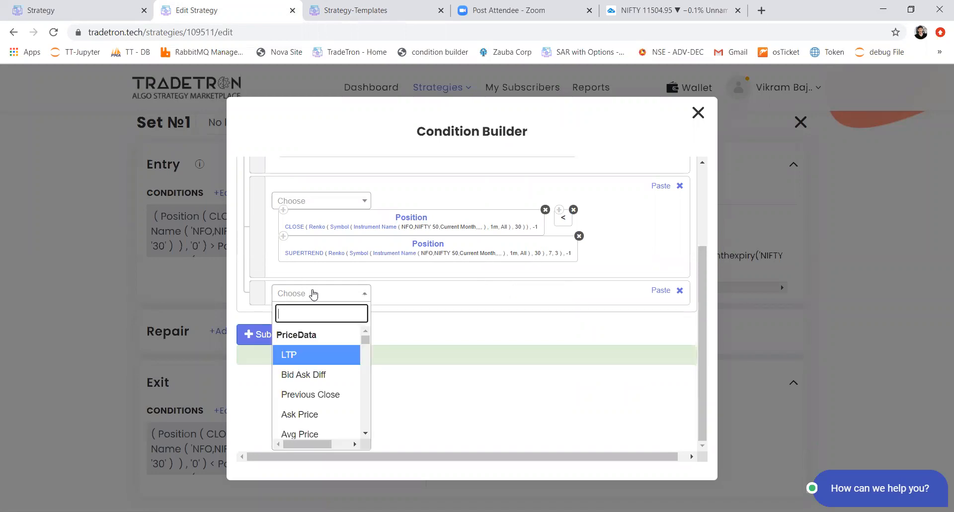
{"action": "type", "text": "pos"}
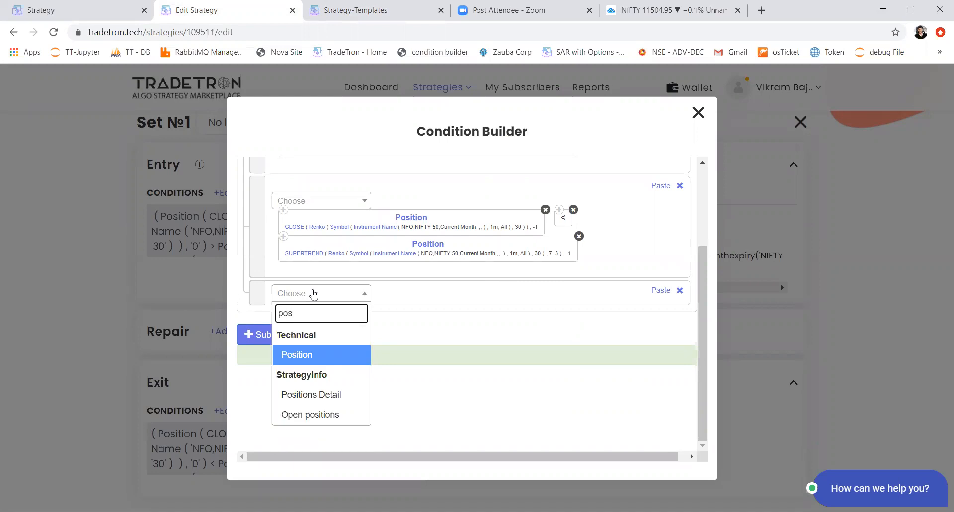
{"action": "type", "text": "i"}
{"action": "key", "text": "Return"}
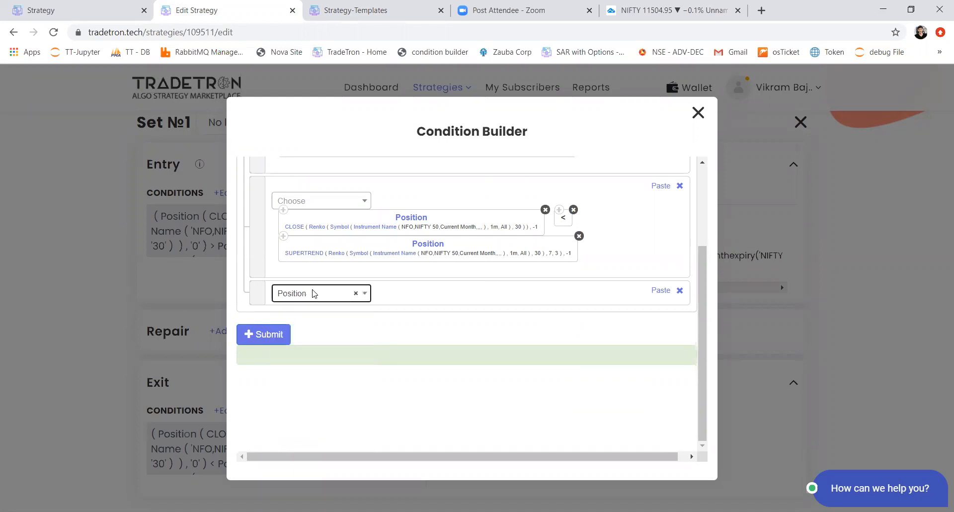
{"action": "type", "text": "H"}
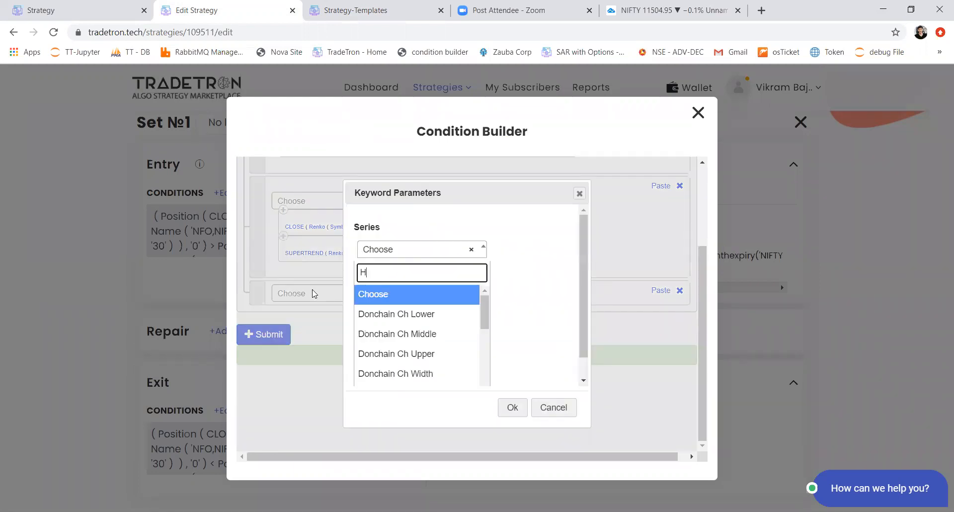
{"action": "type", "text": "i"}
{"action": "key", "text": "Return"}
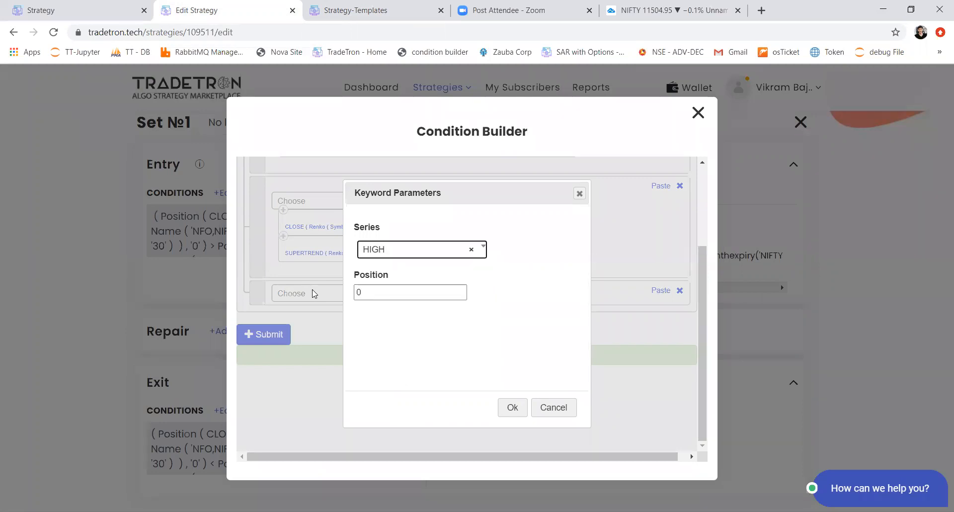
{"action": "key", "text": "Tab"}
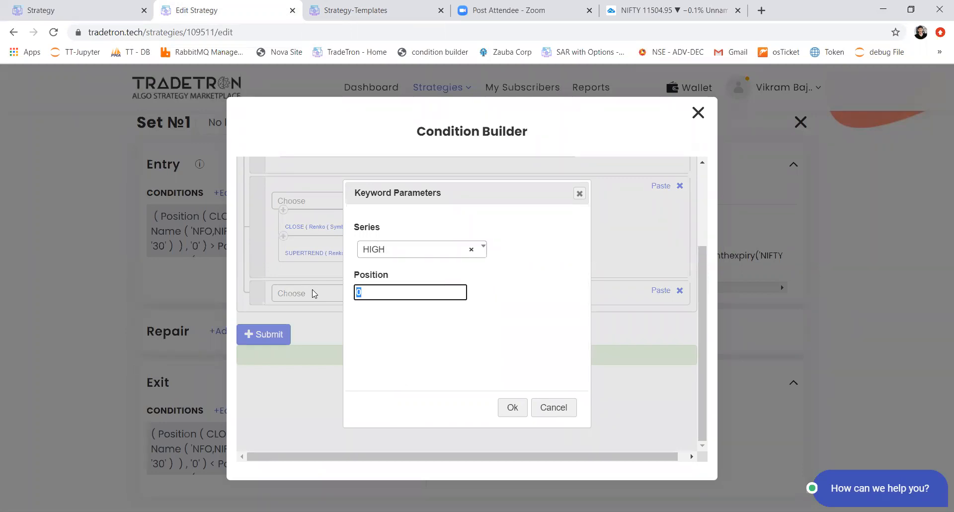
{"action": "type", "text": "-1"}
{"action": "key", "text": "Tab"}
{"action": "key", "text": "Return"}
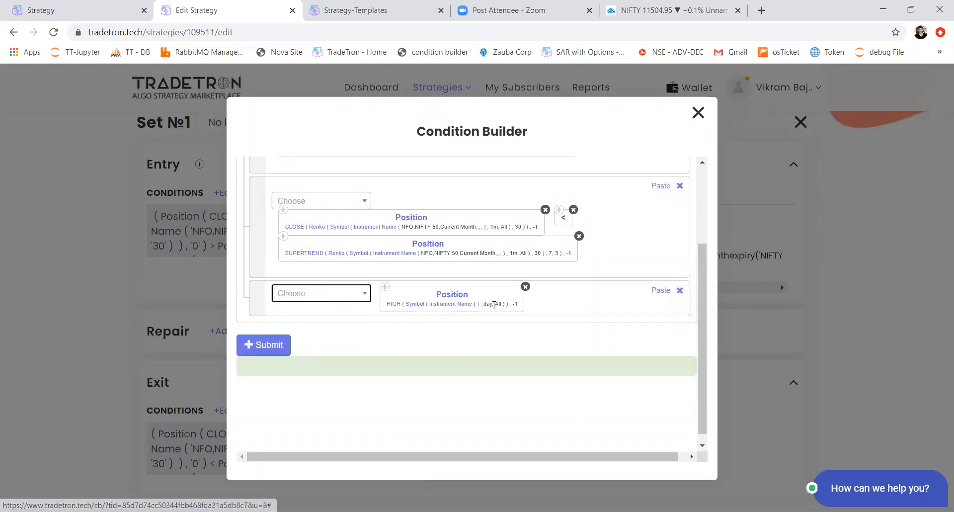
Step: Set the candle type of the HIGH series' symbol to week
{"action": "left_click", "coordinate": [419, 306]}
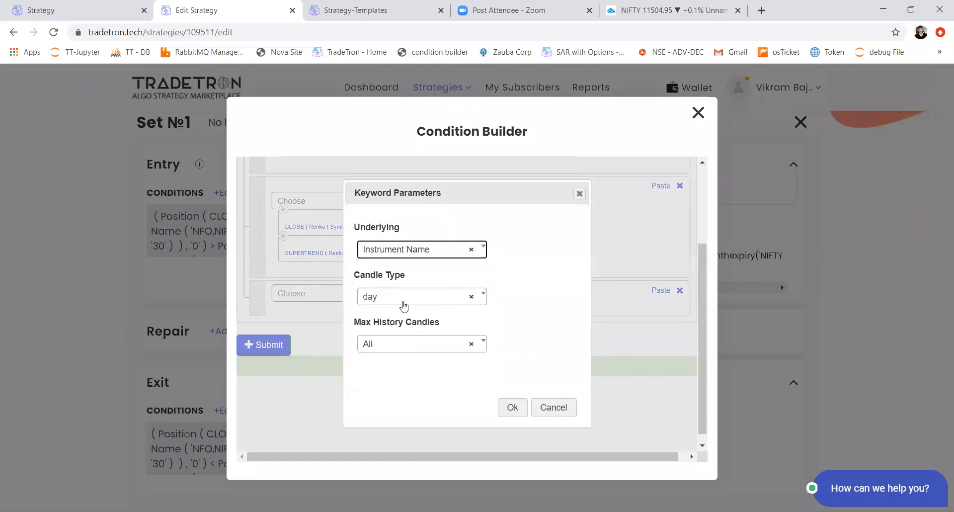
{"action": "left_click", "coordinate": [403, 305]}
{"action": "left_click", "coordinate": [390, 360]}
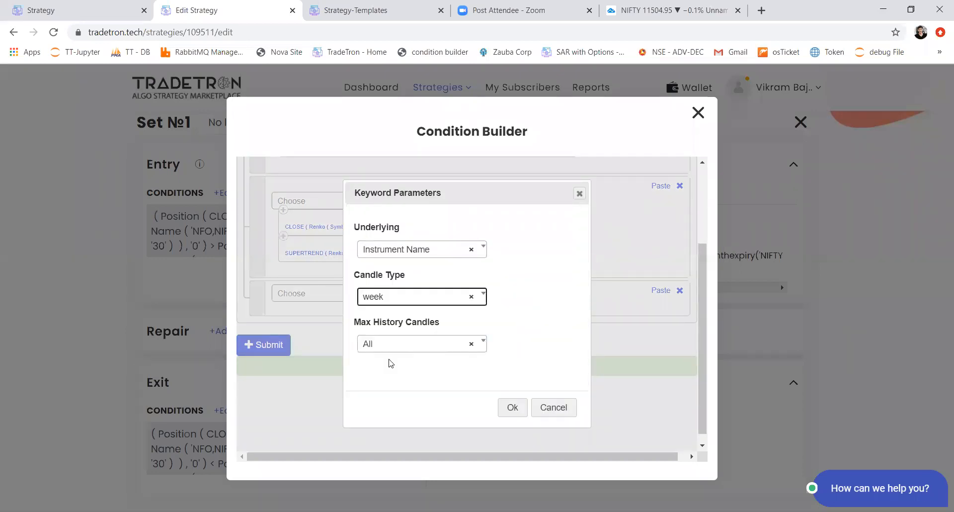
{"action": "left_click", "coordinate": [511, 405]}
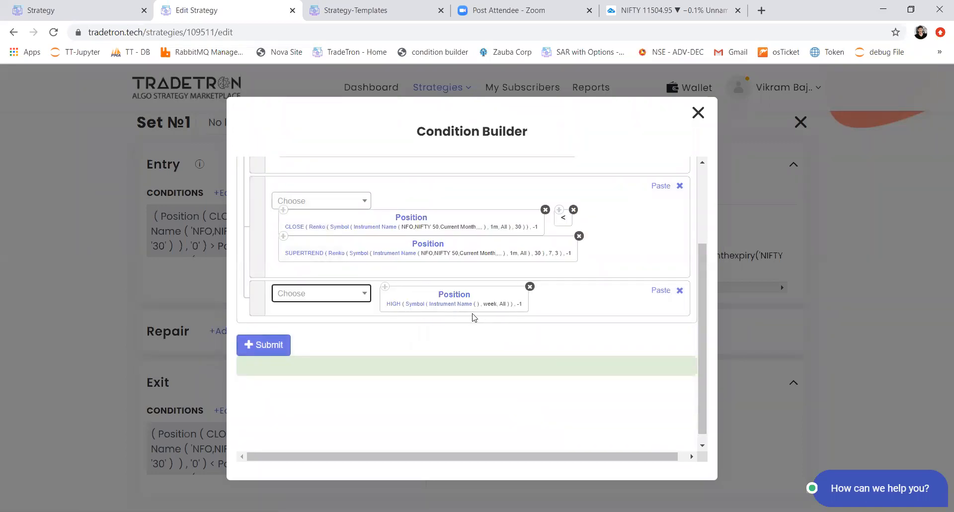
Step: Remove the weekly HIGH Position keyword and close the Condition Builder without submitting
{"action": "left_click", "coordinate": [529, 286]}
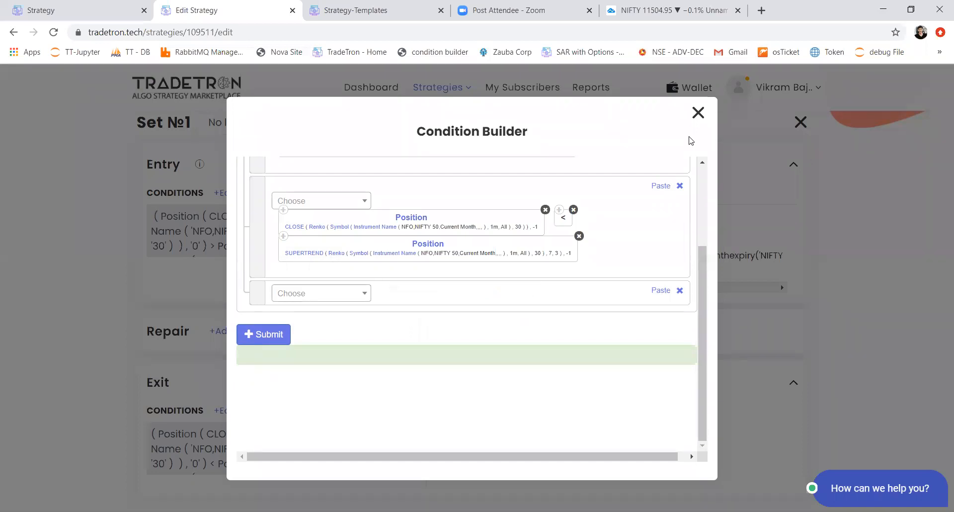
{"action": "left_click", "coordinate": [698, 114]}
Step: Highlight the question about OHLC for a time range on a particular past day in the strategy description
{"action": "scroll", "coordinate": [365, 232], "scroll_direction": "up", "scroll_amount": 7}
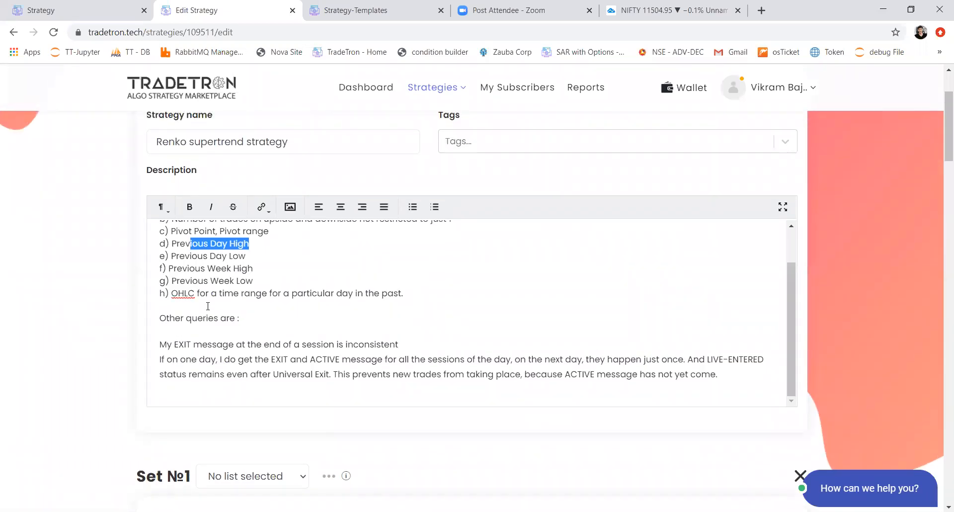
{"action": "left_click_drag", "start_coordinate": [205, 293], "coordinate": [408, 295]}
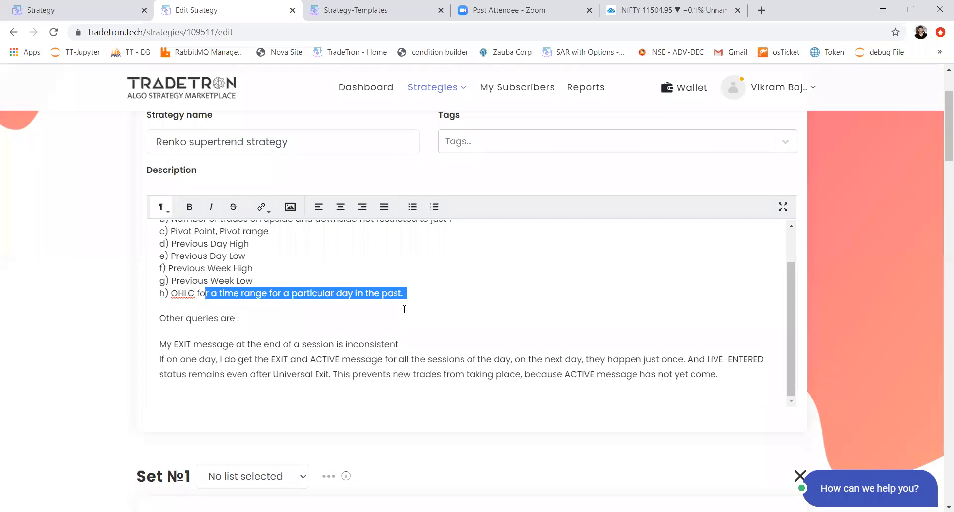
{"action": "left_click", "coordinate": [389, 310]}
{"action": "left_click_drag", "start_coordinate": [180, 297], "coordinate": [400, 293]}
{"action": "left_click", "coordinate": [401, 293]}
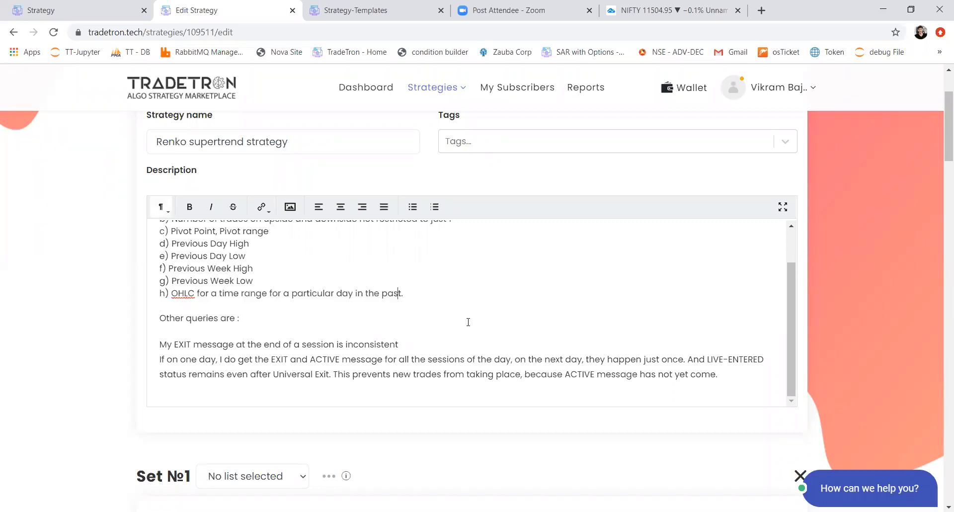
{"action": "scroll", "coordinate": [467, 322], "scroll_direction": "up", "scroll_amount": 1}
{"action": "left_click_drag", "start_coordinate": [432, 329], "coordinate": [184, 331]}
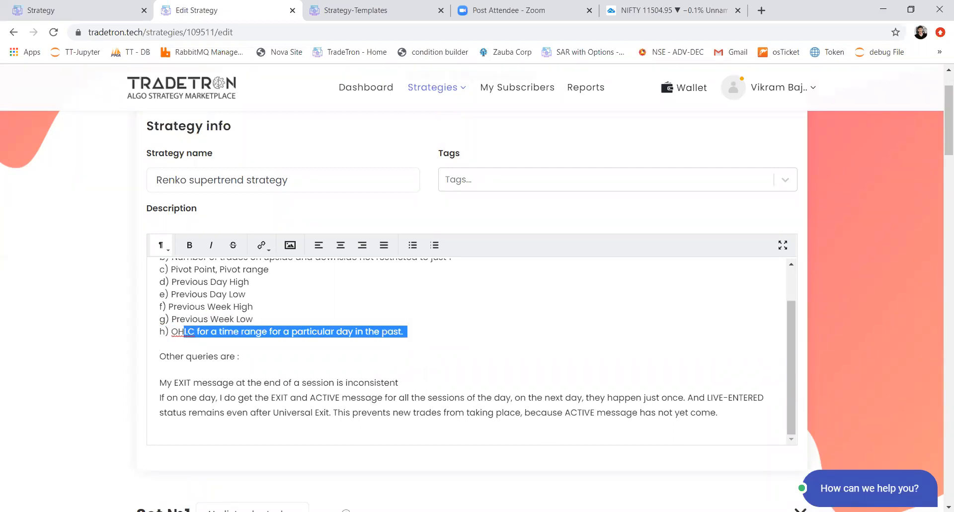
{"action": "left_click", "coordinate": [501, 486]}
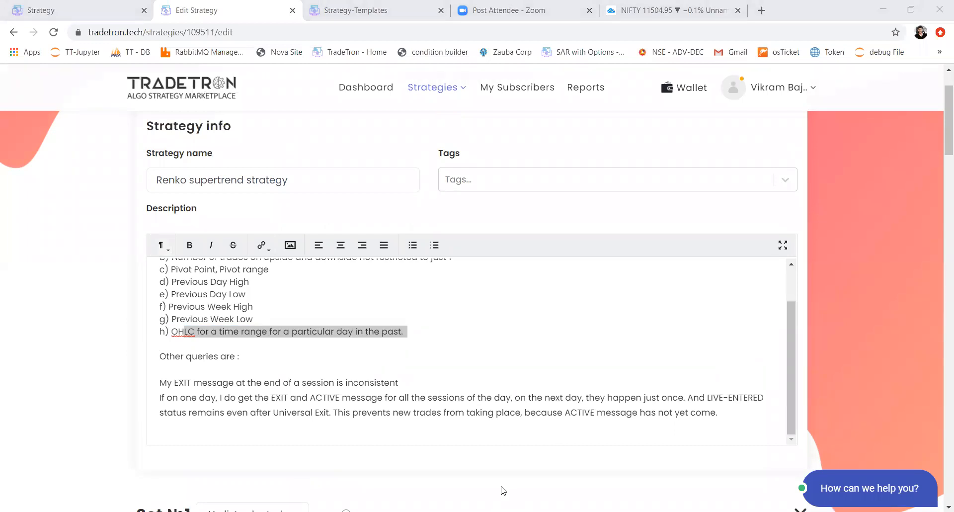
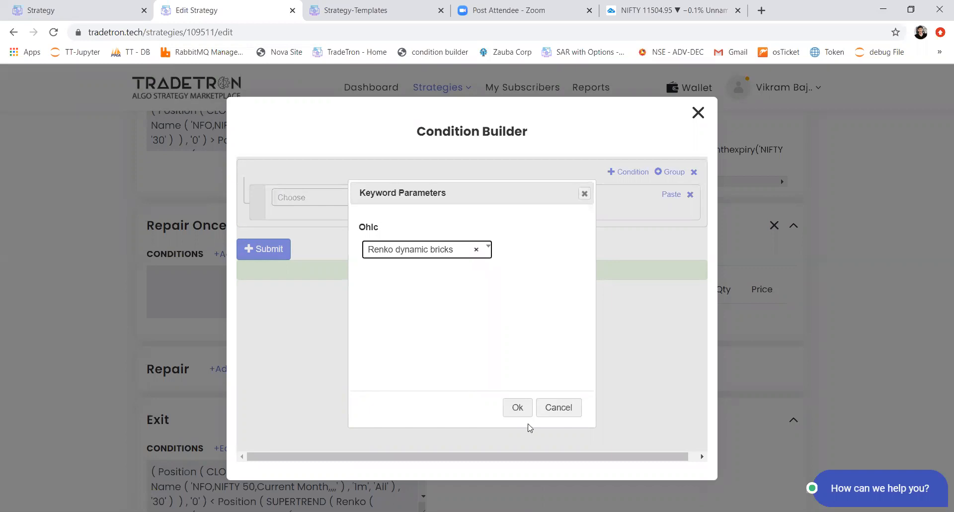
Step: Confirm Renko dynamic bricks as the CLOSE series' OHLC source and set its brick size to the Position keyword
{"action": "left_click", "coordinate": [519, 410]}
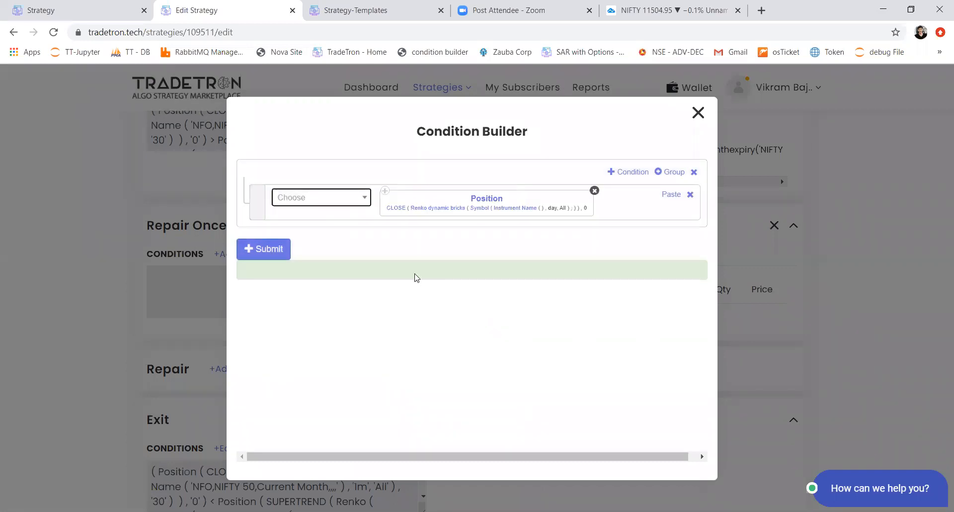
{"action": "left_click", "coordinate": [420, 213]}
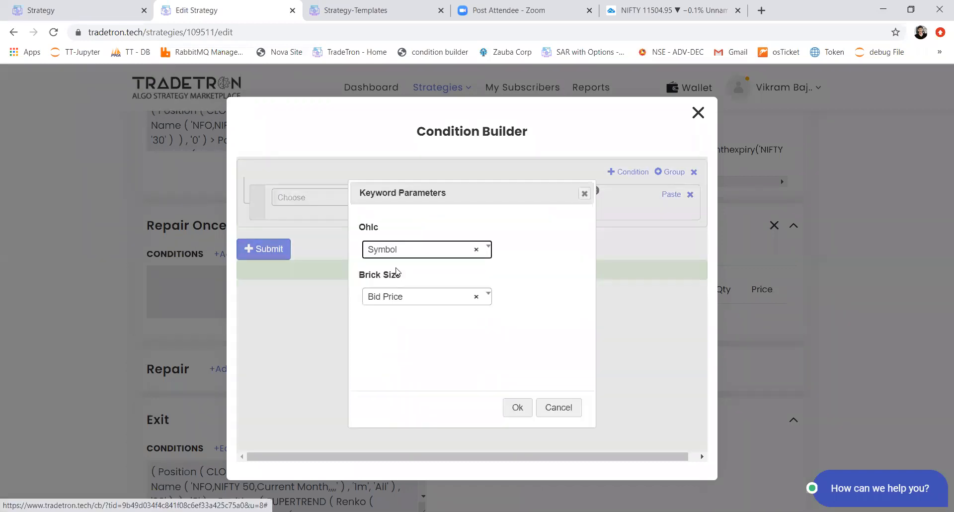
{"action": "left_click", "coordinate": [387, 297]}
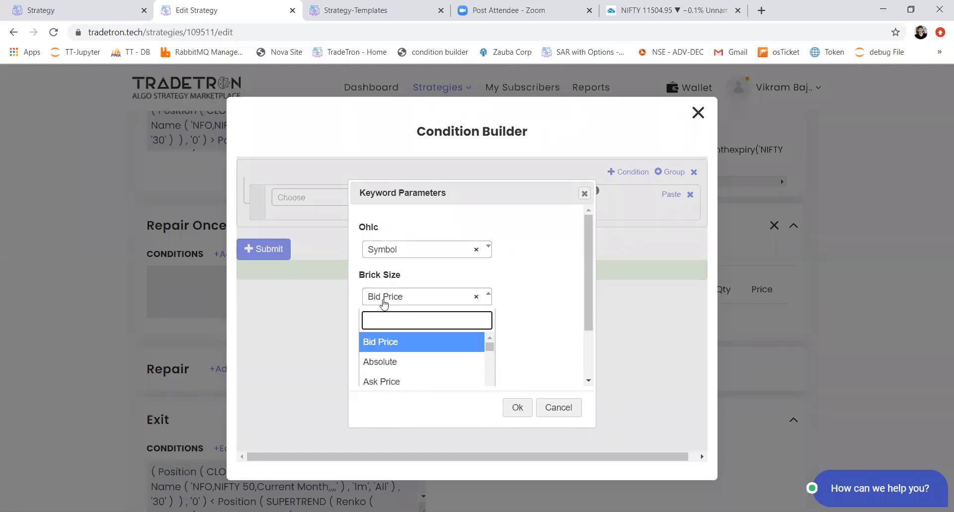
{"action": "type", "text": "pos"}
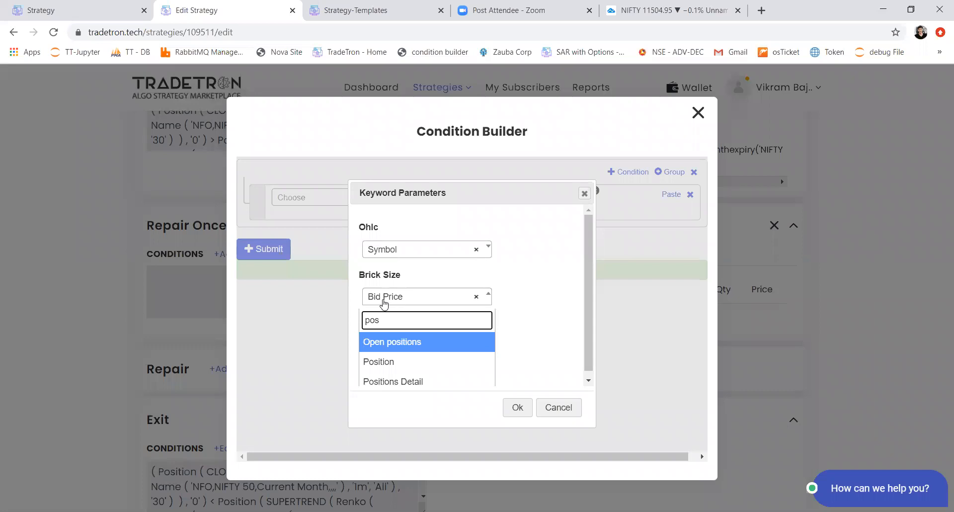
{"action": "key", "text": "Down"}
{"action": "key", "text": "Return"}
{"action": "key", "text": "Tab"}
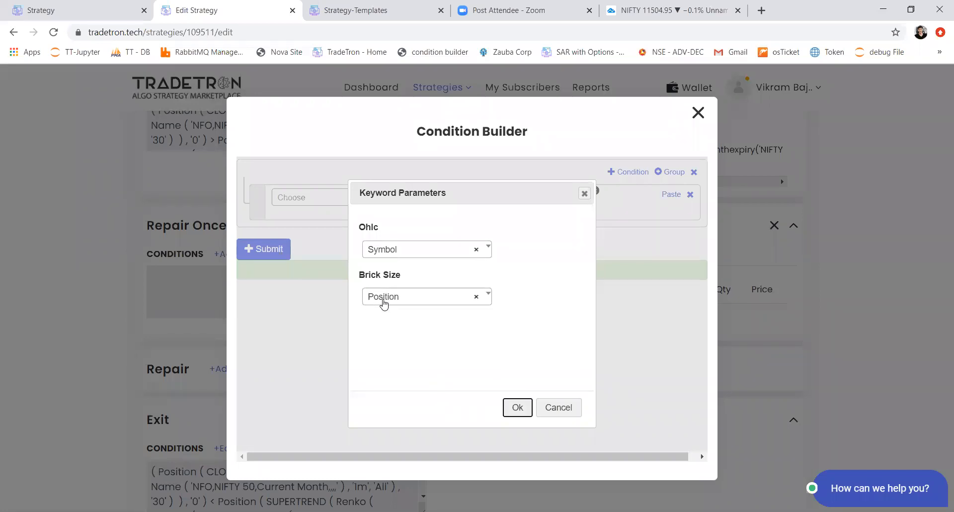
{"action": "key", "text": "Return"}
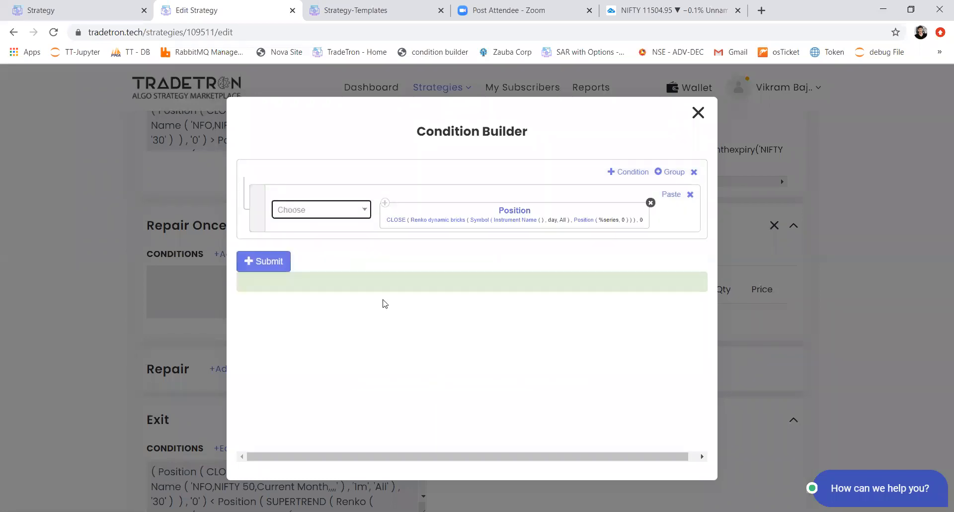
Step: Set the brick size's Position keyword to the ATR series with position -1
{"action": "left_click", "coordinate": [585, 223]}
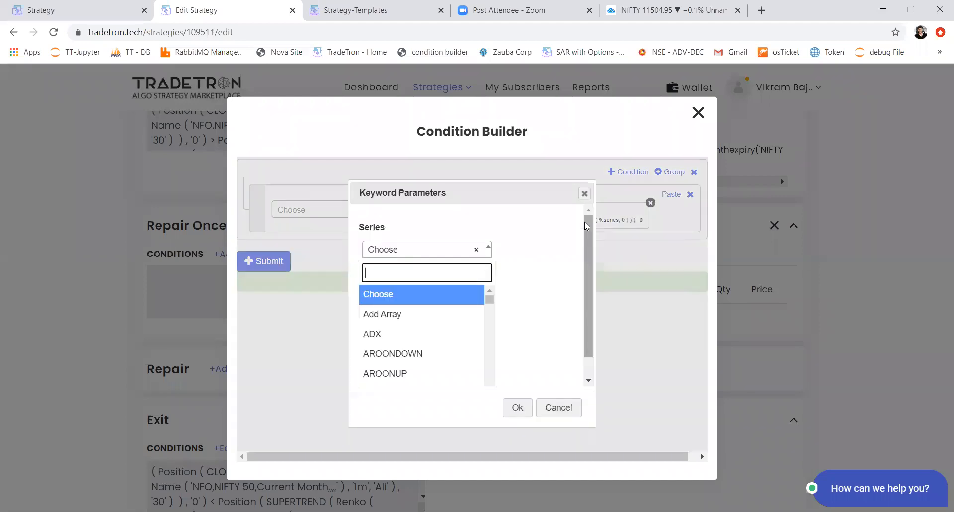
{"action": "type", "text": "atr"}
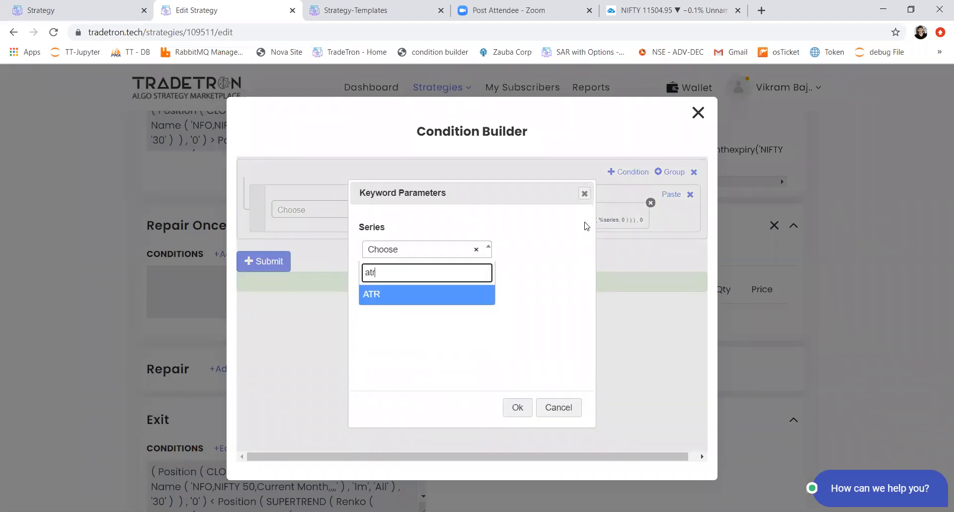
{"action": "key", "text": "Return"}
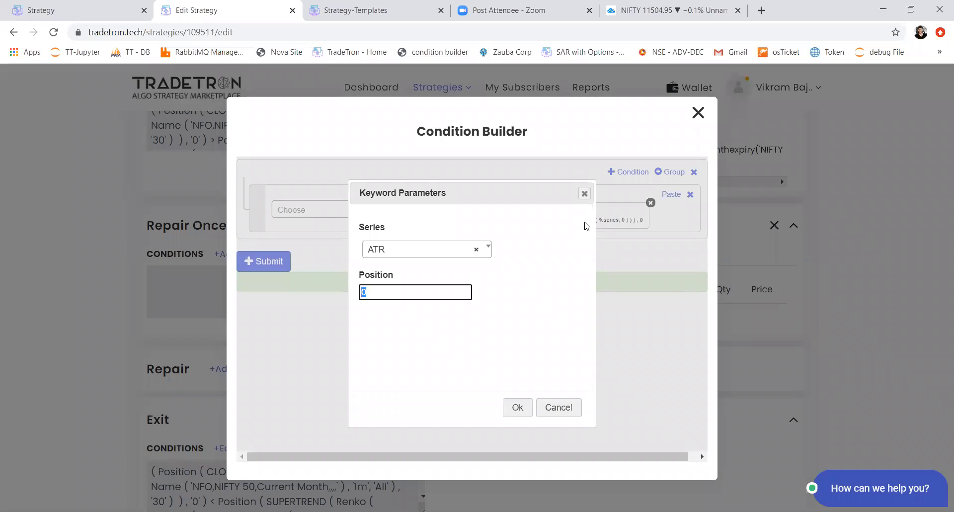
{"action": "type", "text": "-1"}
{"action": "key", "text": "Tab"}
{"action": "key", "text": "Return"}
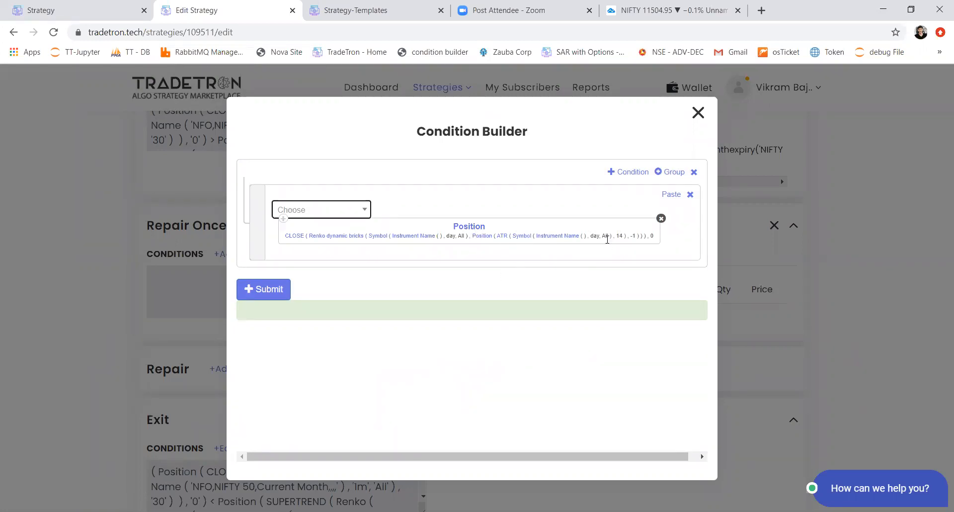
Step: Review the nested Position, CLOSE, Renko dynamic bricks and ATR parameters, and close the Condition Builder without submitting
{"action": "left_click", "coordinate": [463, 229]}
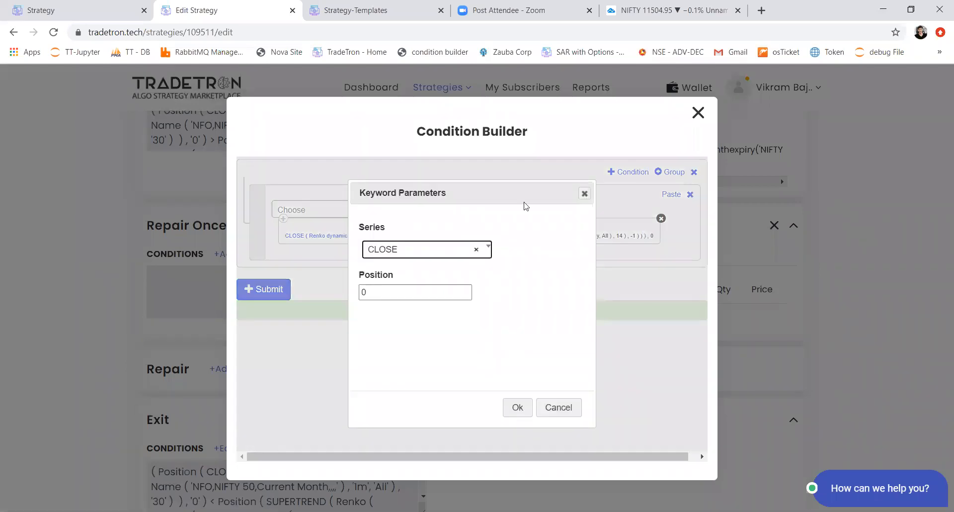
{"action": "key", "text": "Escape"}
{"action": "left_click", "coordinate": [291, 236]}
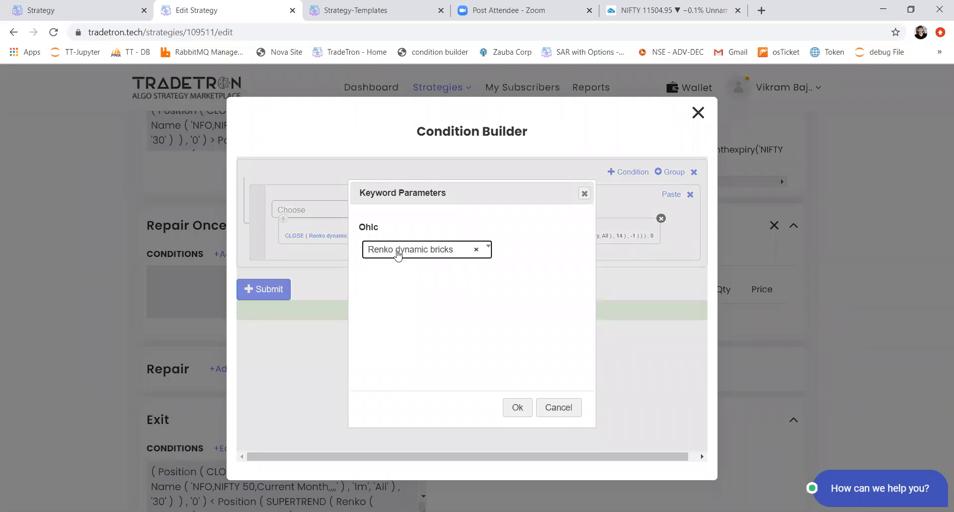
{"action": "left_click", "coordinate": [512, 412]}
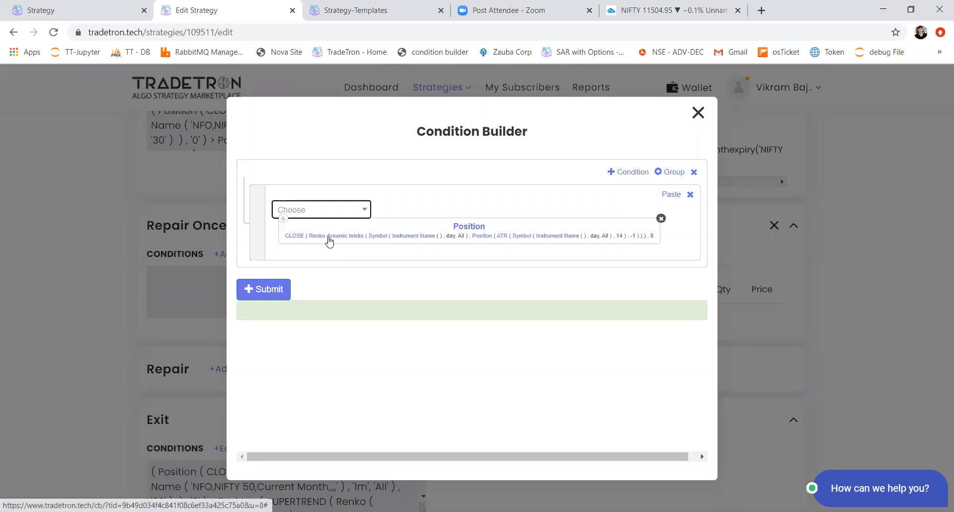
{"action": "left_click", "coordinate": [328, 240]}
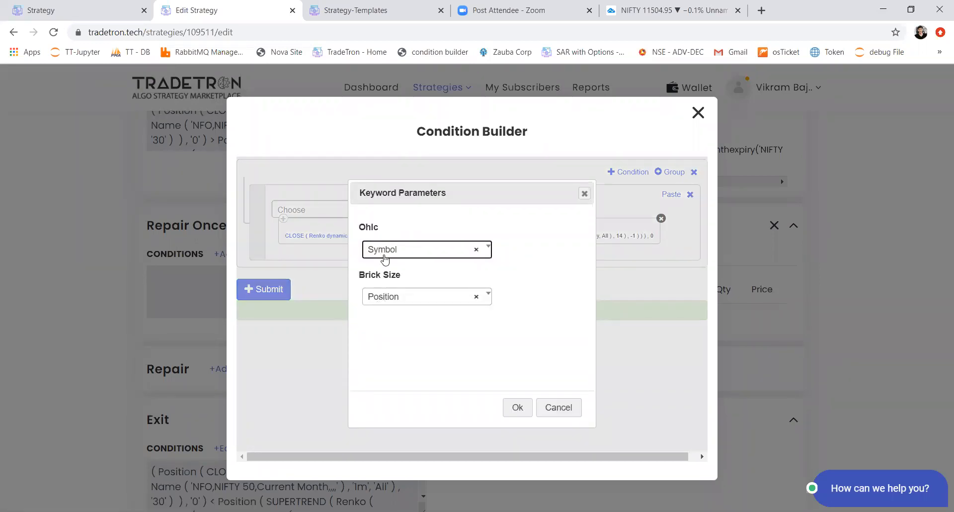
{"action": "left_click", "coordinate": [392, 298]}
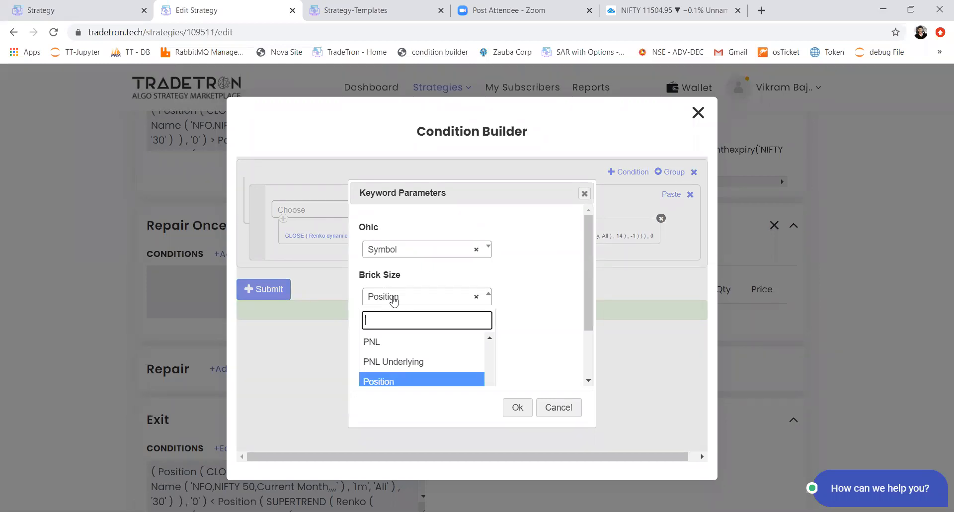
{"action": "left_click", "coordinate": [383, 381]}
{"action": "left_click", "coordinate": [516, 406]}
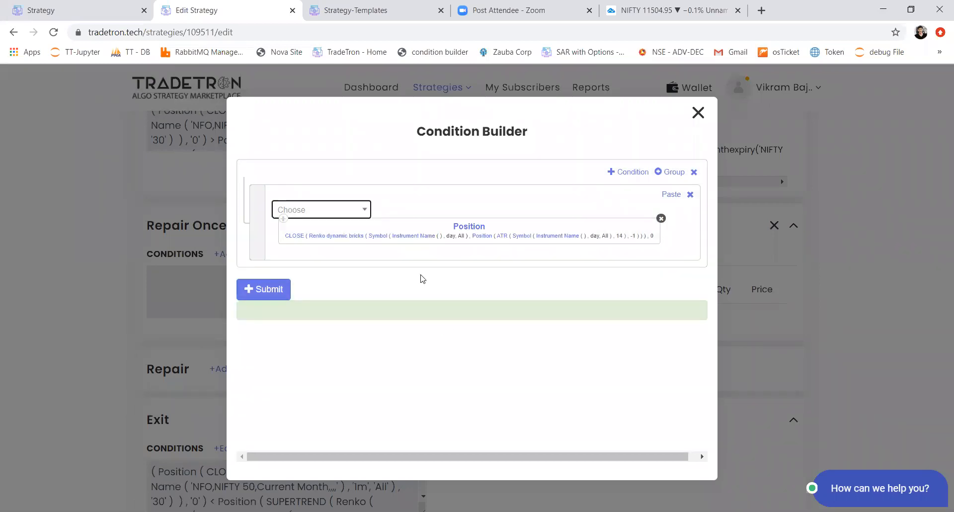
{"action": "left_click", "coordinate": [483, 237]}
{"action": "left_click", "coordinate": [387, 248]}
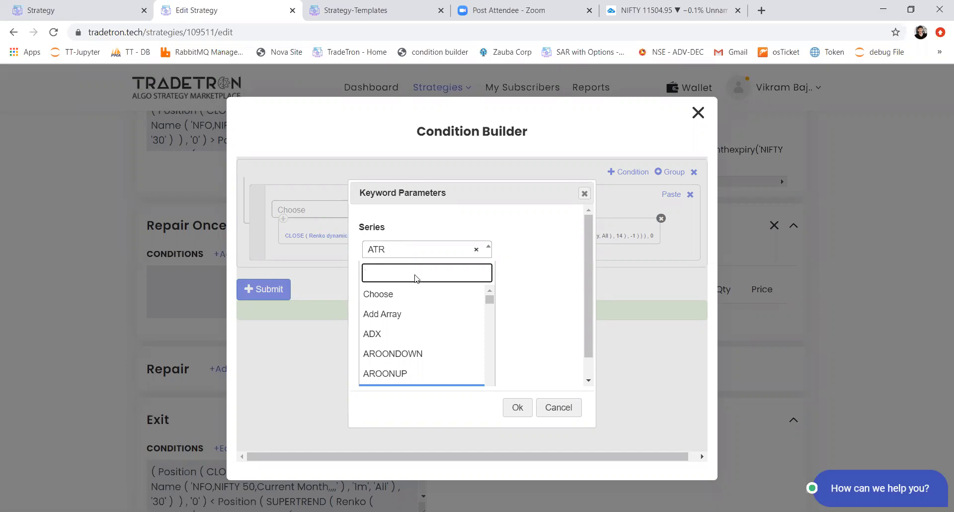
{"action": "left_click", "coordinate": [559, 408]}
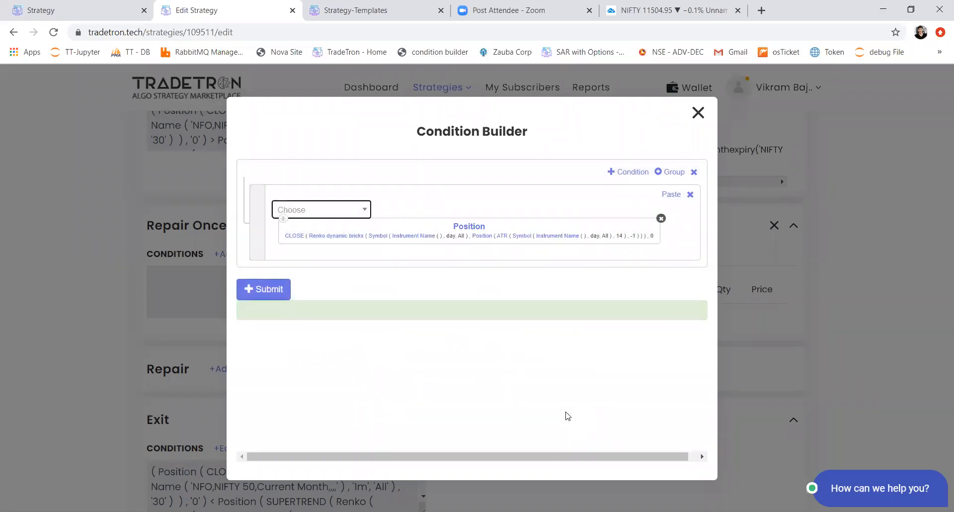
{"action": "left_click", "coordinate": [698, 113]}
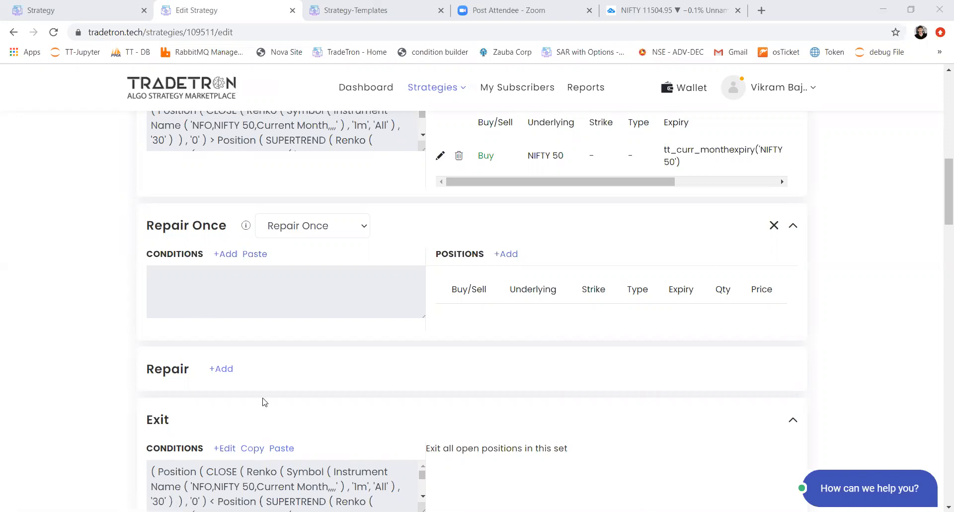
Step: Open Set 2's exit conditions for editing and add an empty condition row
{"action": "scroll", "coordinate": [264, 396], "scroll_direction": "down", "scroll_amount": 3}
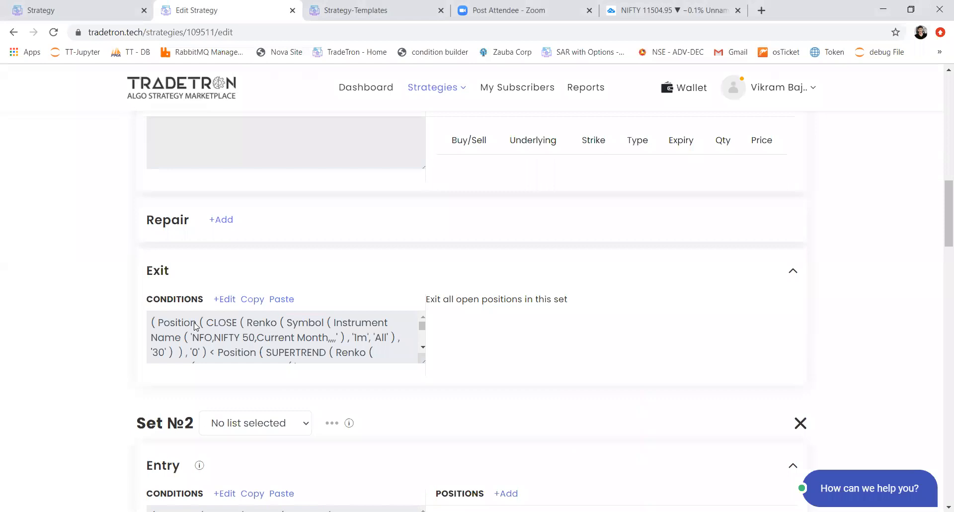
{"action": "scroll", "coordinate": [195, 325], "scroll_direction": "down", "scroll_amount": 2}
{"action": "scroll", "coordinate": [104, 378], "scroll_direction": "down", "scroll_amount": 7}
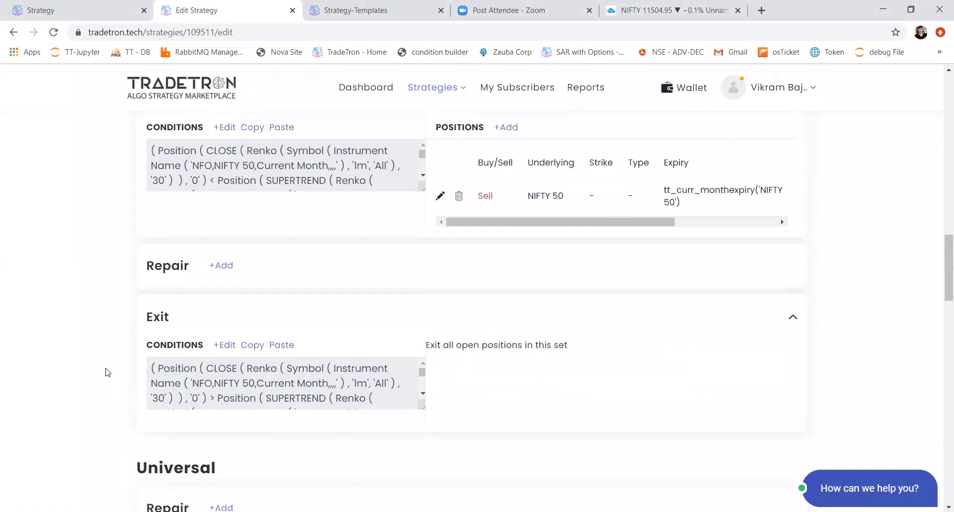
{"action": "scroll", "coordinate": [106, 372], "scroll_direction": "down", "scroll_amount": 4}
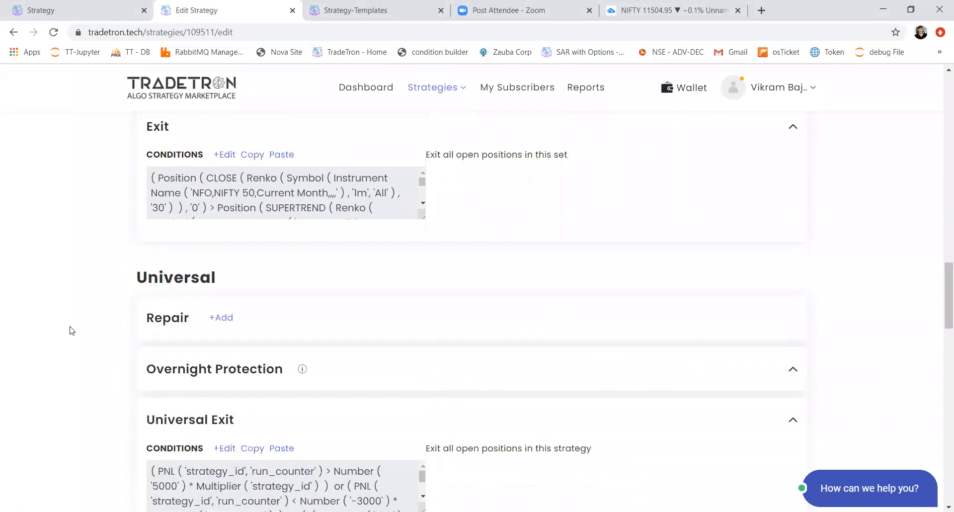
{"action": "scroll", "coordinate": [71, 330], "scroll_direction": "up", "scroll_amount": 7}
{"action": "scroll", "coordinate": [71, 331], "scroll_direction": "down", "scroll_amount": 3}
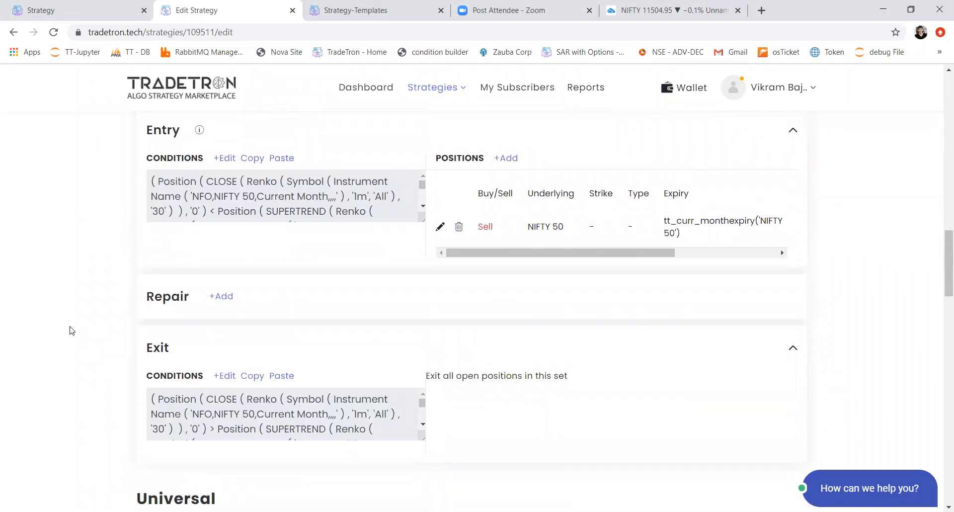
{"action": "scroll", "coordinate": [221, 325], "scroll_direction": "down", "scroll_amount": 1}
{"action": "left_click", "coordinate": [220, 326]}
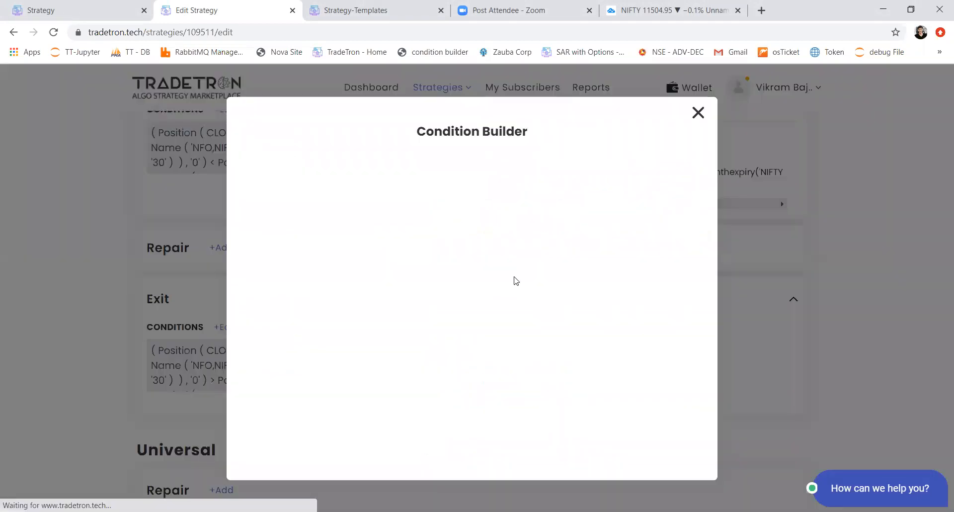
{"action": "left_click", "coordinate": [618, 172]}
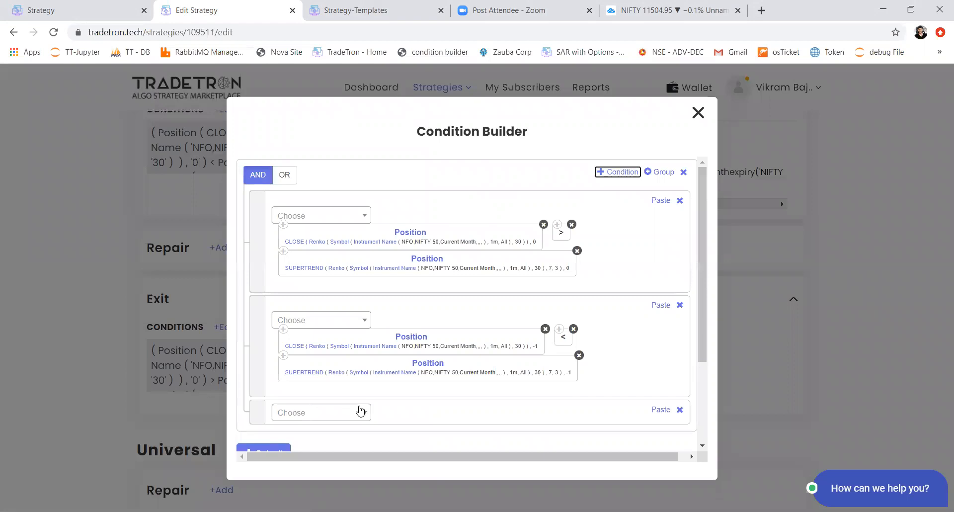
Step: Add the LTP keyword followed by a minus operator to the new exit condition row
{"action": "left_click", "coordinate": [349, 416]}
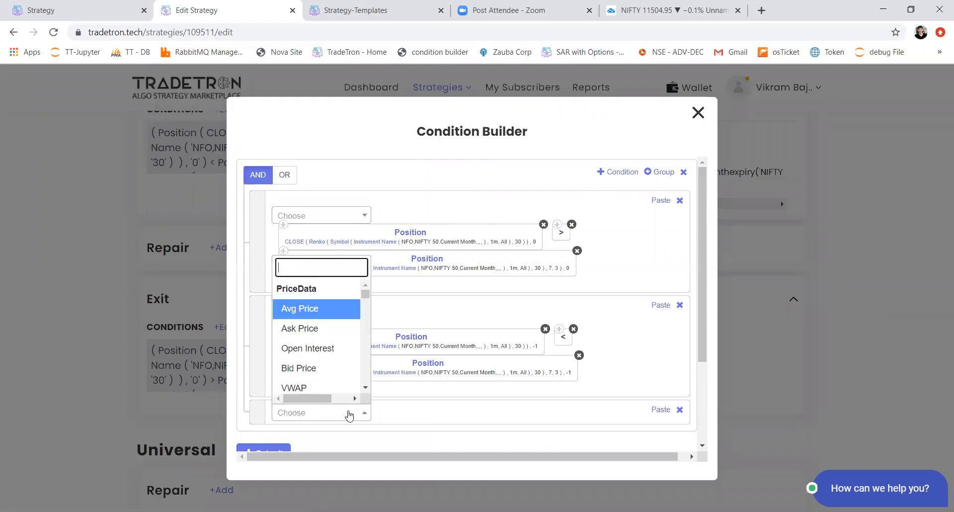
{"action": "type", "text": "ltp"}
{"action": "key", "text": "Return"}
{"action": "key", "text": "Return"}
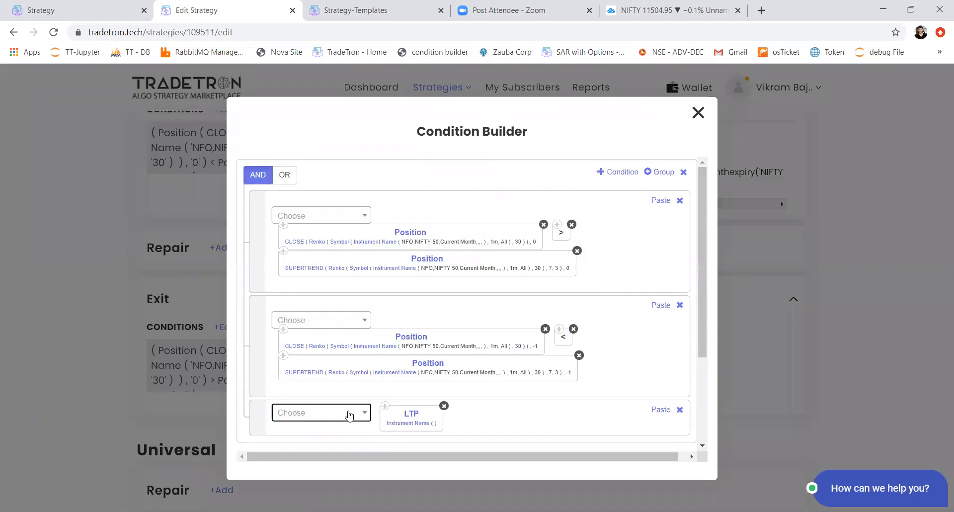
{"action": "left_click", "coordinate": [349, 415]}
{"action": "type", "text": "="}
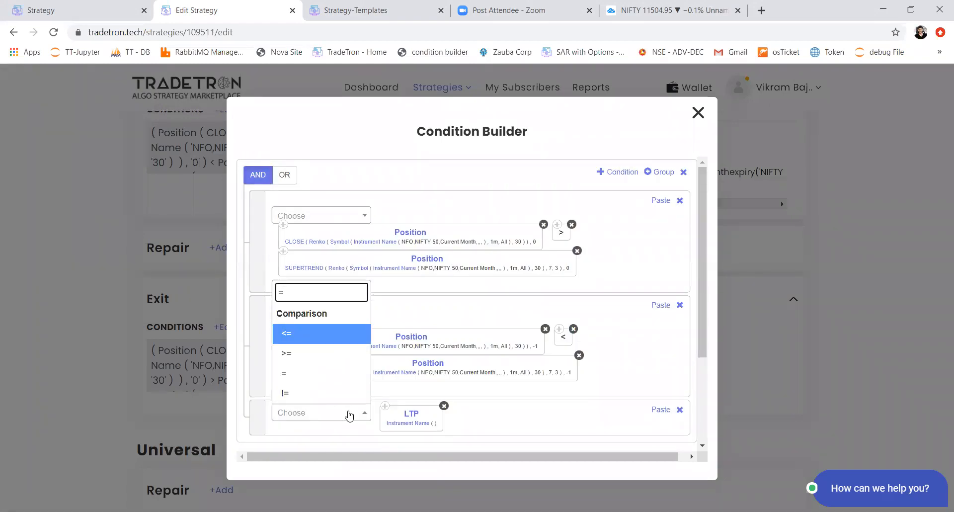
{"action": "key", "text": "BackSpace"}
{"action": "type", "text": "-"}
{"action": "key", "text": "Down"}
{"action": "key", "text": "Down"}
{"action": "key", "text": "Down"}
{"action": "key", "text": "Return"}
Step: Add a Traded Instrument keyword after the minus operator with condition type Entry and field price
{"action": "left_click", "coordinate": [349, 416]}
{"action": "type", "text": "traded"}
{"action": "key", "text": "Down"}
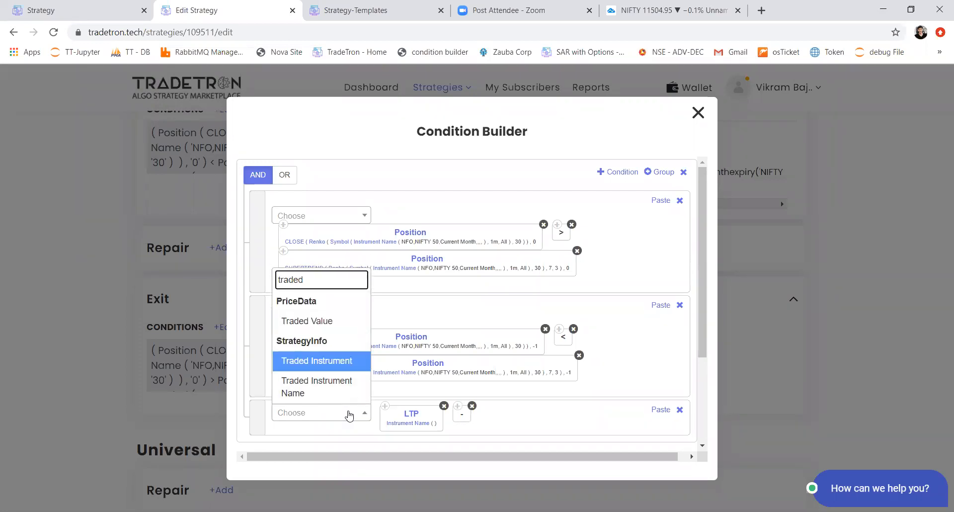
{"action": "key", "text": "Return"}
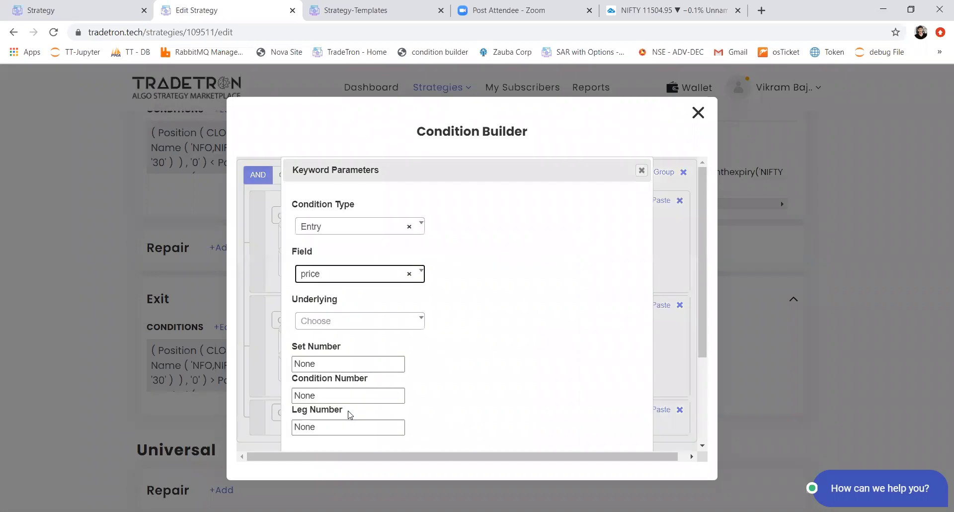
{"action": "key", "text": "Tab"}
{"action": "key", "text": "Tab"}
{"action": "key", "text": "Tab"}
{"action": "key", "text": "Tab"}
{"action": "key", "text": "Tab"}
{"action": "key", "text": "Tab"}
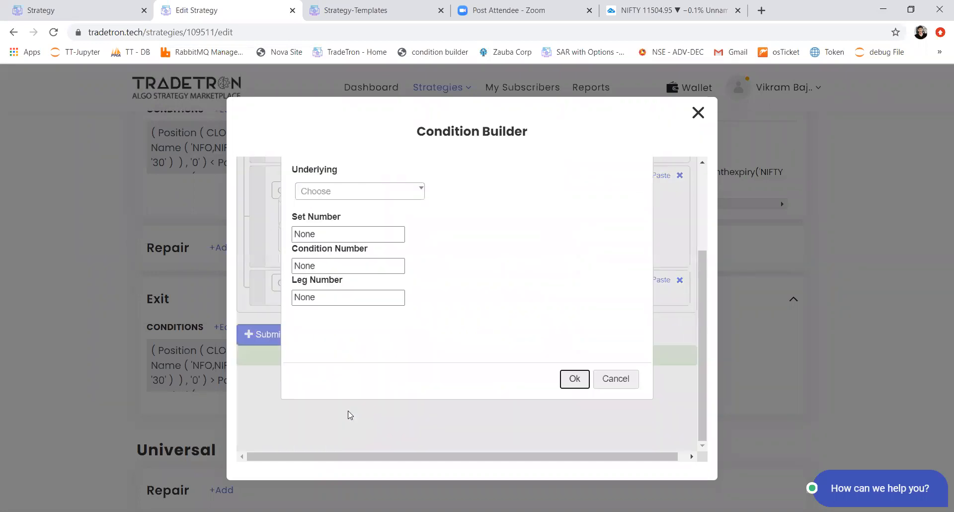
{"action": "key", "text": "shift+Tab"}
{"action": "key", "text": "Return"}
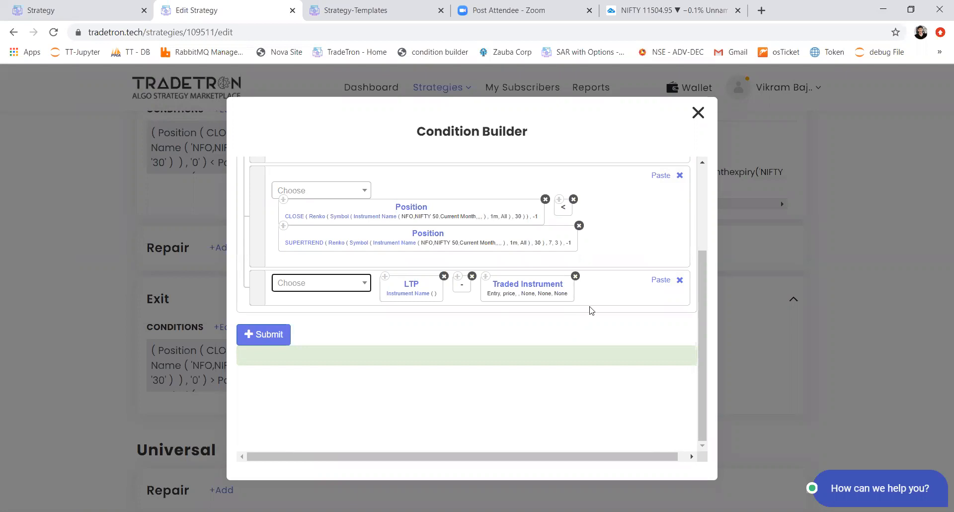
Step: Remove the Traded Instrument, minus and LTP items and delete the emptied condition row
{"action": "left_click", "coordinate": [575, 277]}
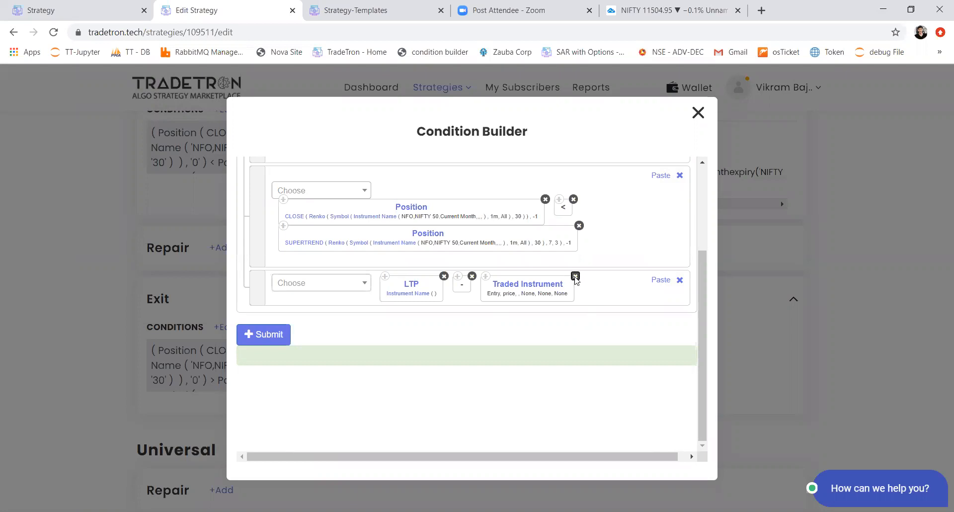
{"action": "left_click", "coordinate": [472, 276]}
{"action": "left_click", "coordinate": [443, 276]}
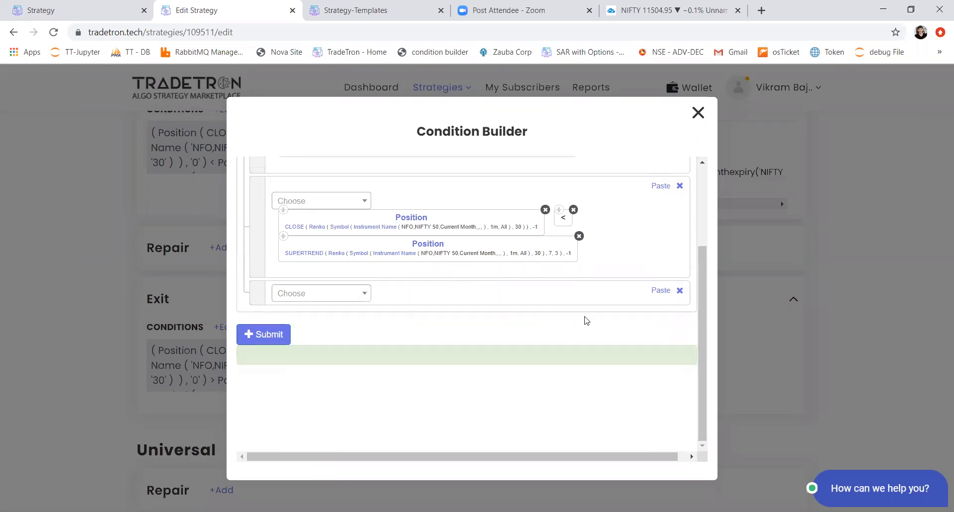
{"action": "left_click", "coordinate": [679, 290]}
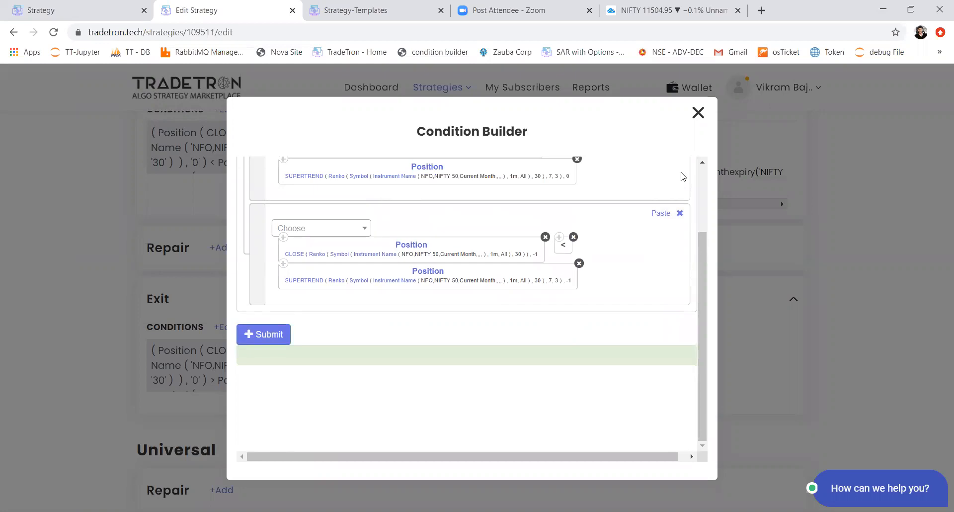
Step: Leave Set 2's exit conditions and add a Repair Once section with its condition builder open
{"action": "left_click", "coordinate": [695, 109]}
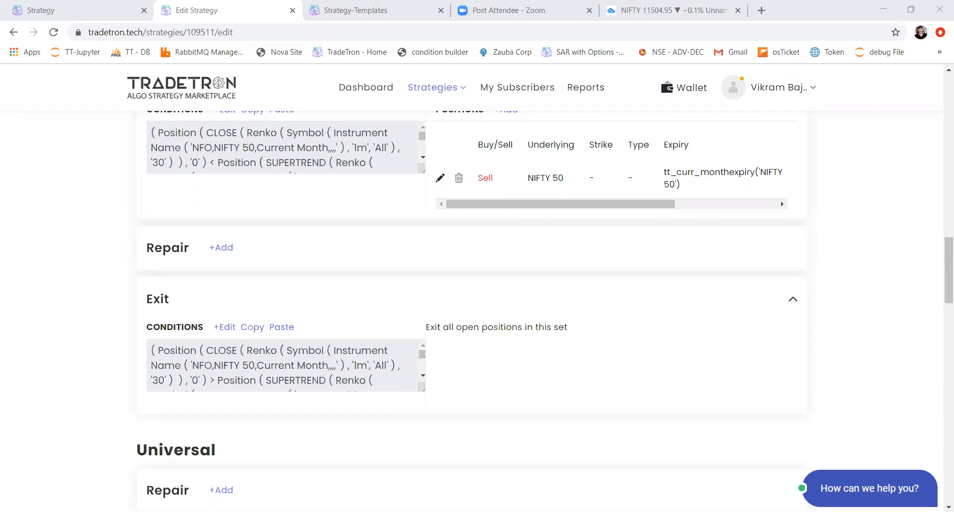
{"action": "left_click", "coordinate": [222, 248]}
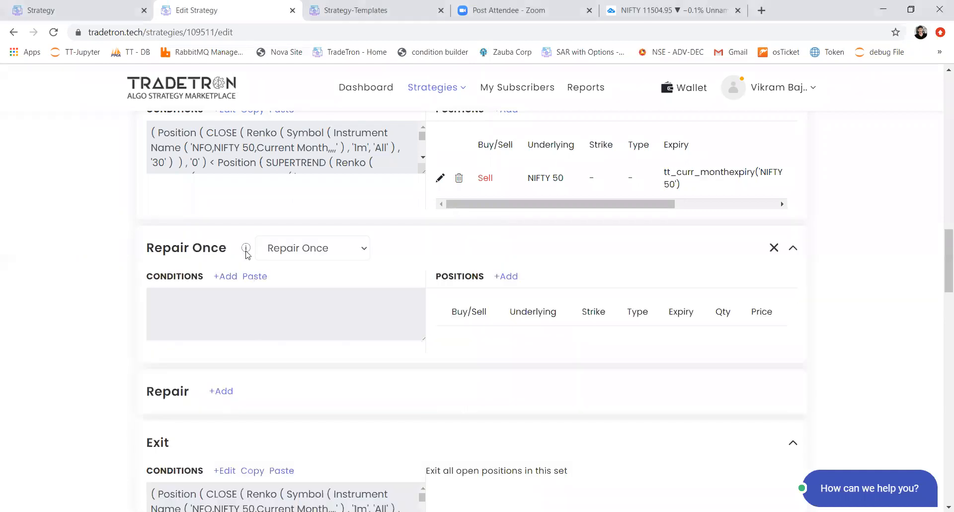
{"action": "left_click", "coordinate": [231, 276]}
Step: Start the repair condition with the LTP keyword on the default Instrument Name, followed by a greater-than operator
{"action": "left_click", "coordinate": [310, 202]}
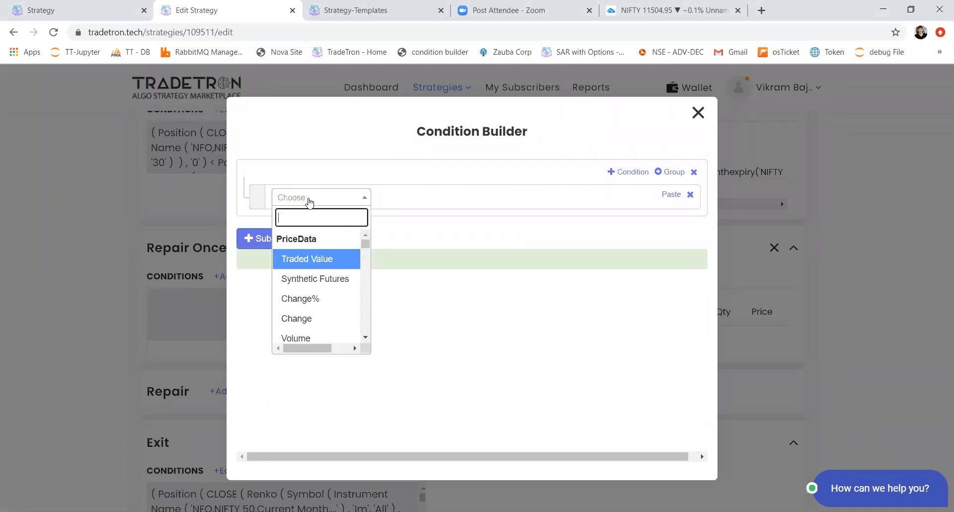
{"action": "type", "text": "ltp"}
{"action": "key", "text": "Return"}
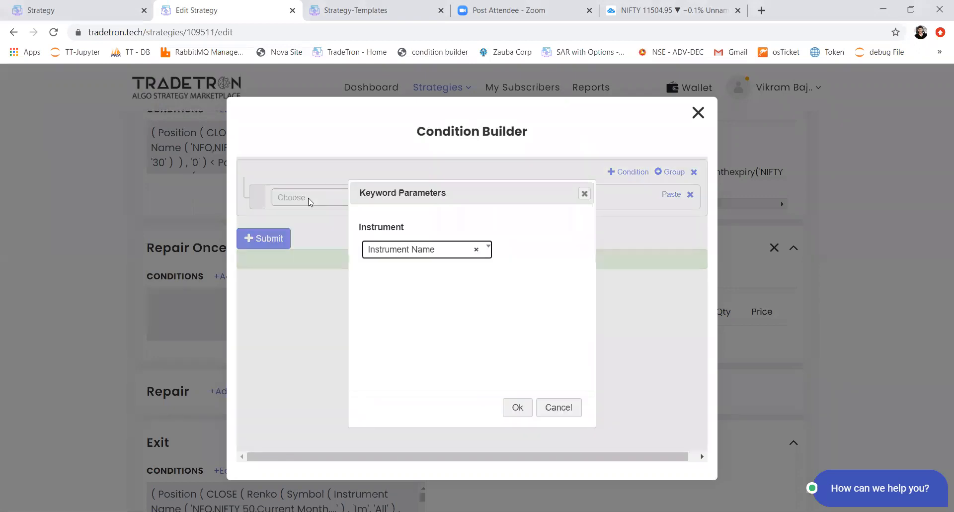
{"action": "key", "text": "Return"}
{"action": "key", "text": "Return"}
{"action": "type", "text": ">"}
{"action": "key", "text": "Return"}
Step: Add a Traded Instrument keyword with condition type Entry and field price after the greater-than operator
{"action": "left_click", "coordinate": [310, 202]}
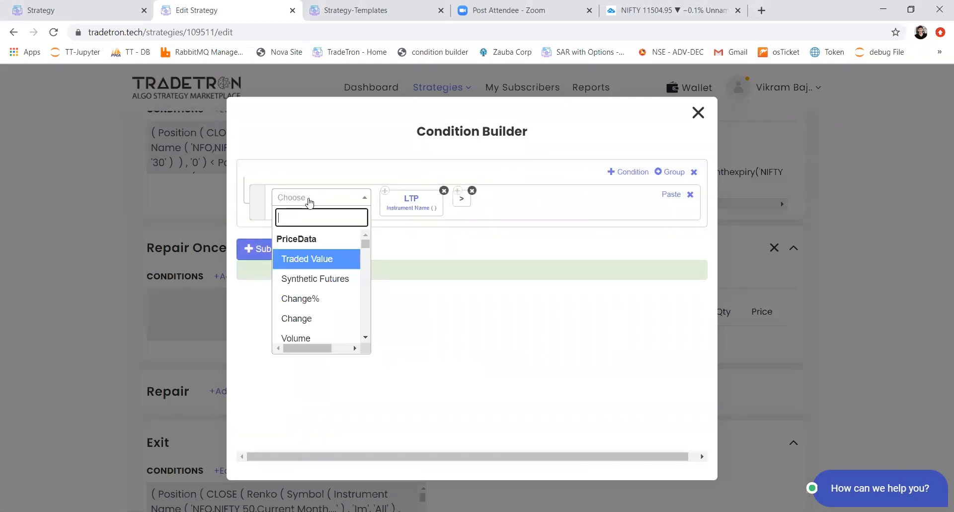
{"action": "type", "text": "traded"}
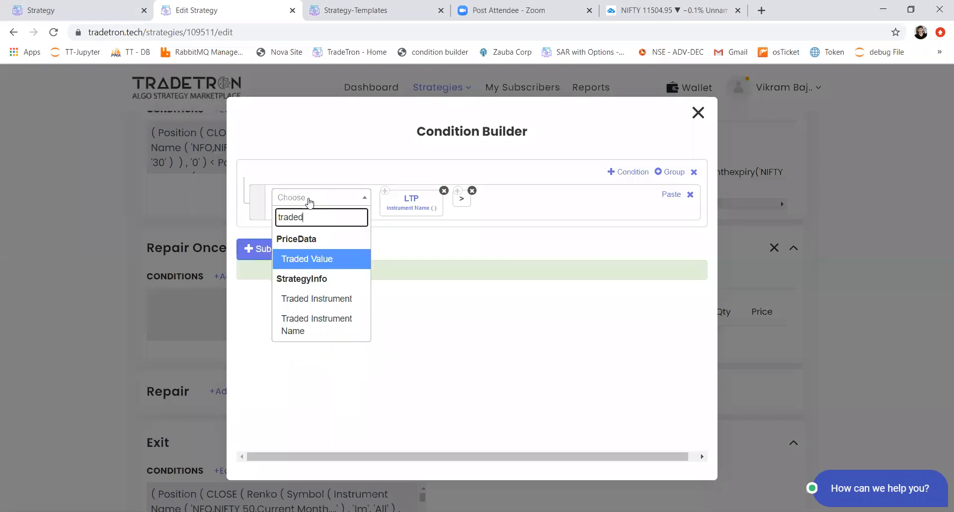
{"action": "key", "text": "Down"}
{"action": "key", "text": "Return"}
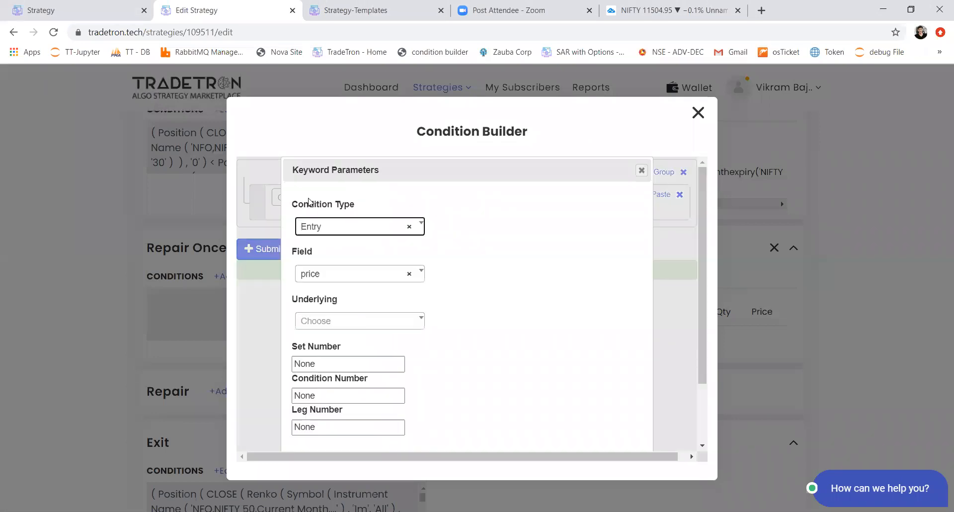
{"action": "key", "text": "Tab"}
{"action": "key", "text": "Tab"}
{"action": "key", "text": "Tab"}
{"action": "key", "text": "Tab"}
{"action": "key", "text": "Tab"}
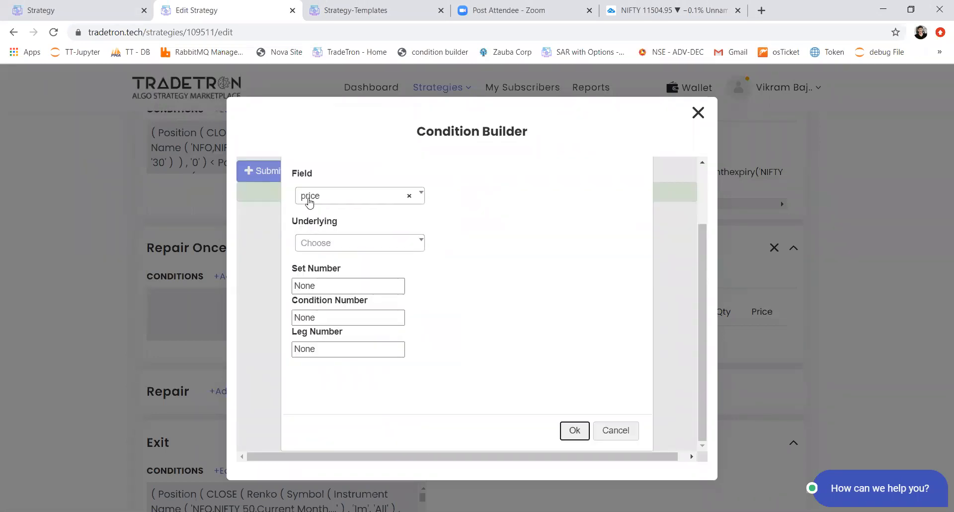
{"action": "key", "text": "Return"}
Step: Multiply the traded entry price by the Number 1.01 and submit the Repair Once condition
{"action": "left_click", "coordinate": [310, 199]}
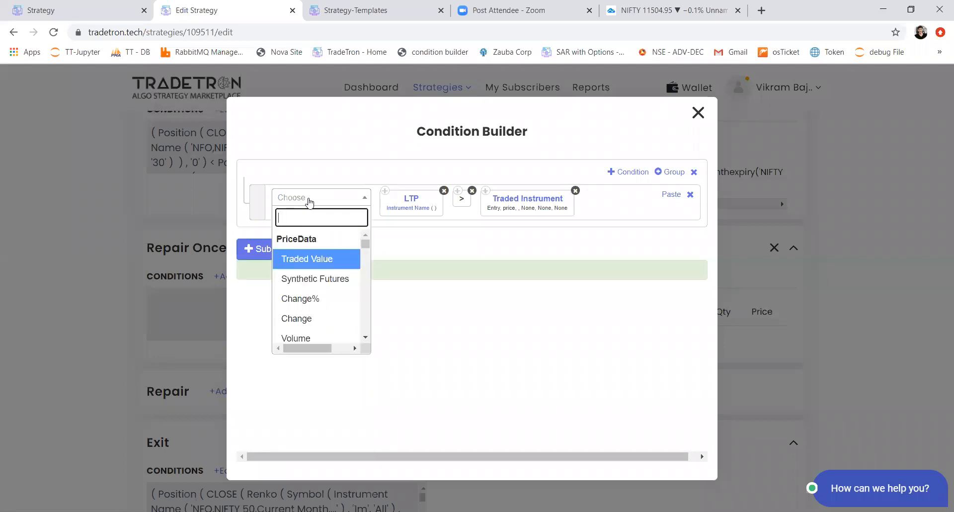
{"action": "type", "text": "*"}
{"action": "key", "text": "Return"}
{"action": "type", "text": "numer"}
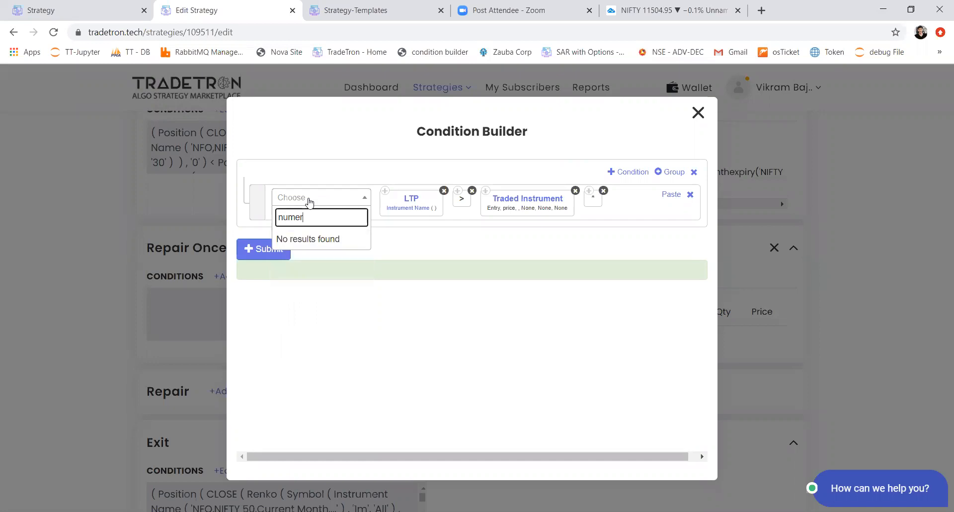
{"action": "key", "text": "BackSpace"}
{"action": "key", "text": "Return"}
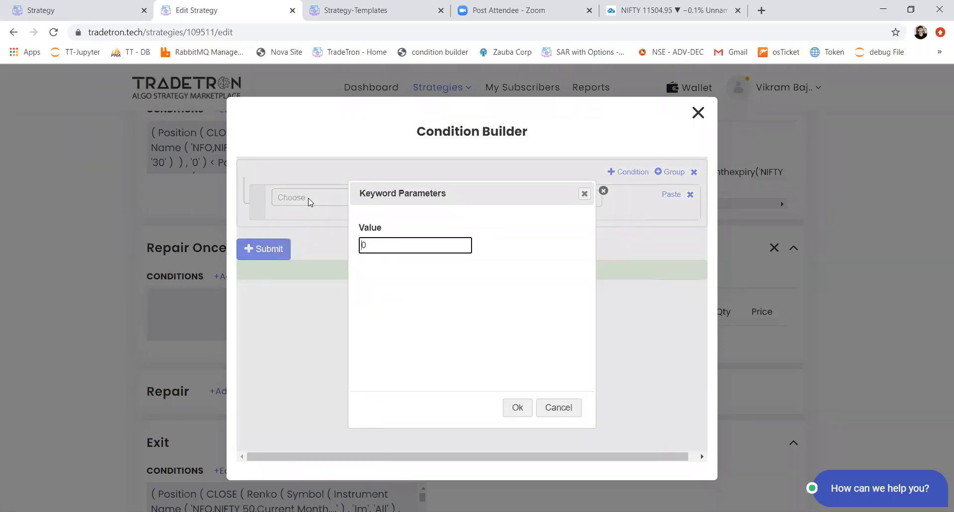
{"action": "key", "text": "BackSpace"}
{"action": "type", "text": "1"}
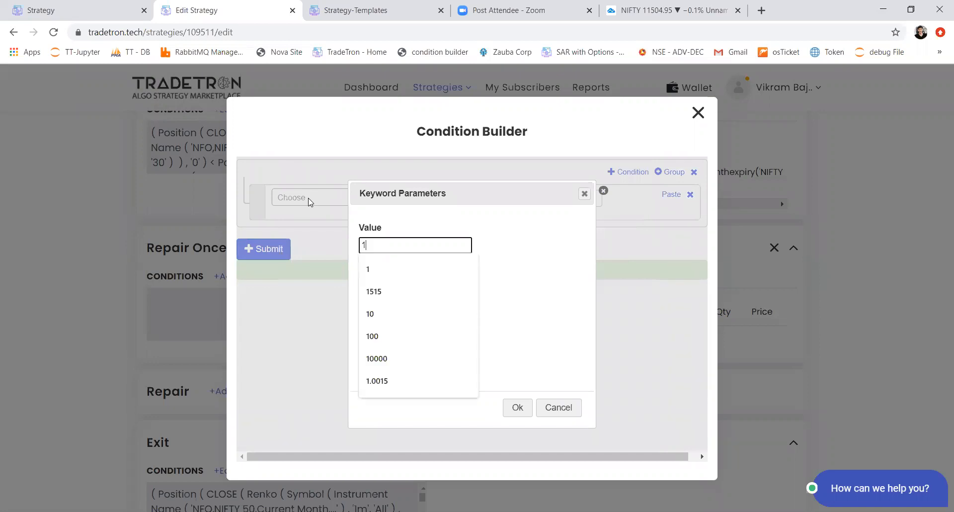
{"action": "type", "text": ".01"}
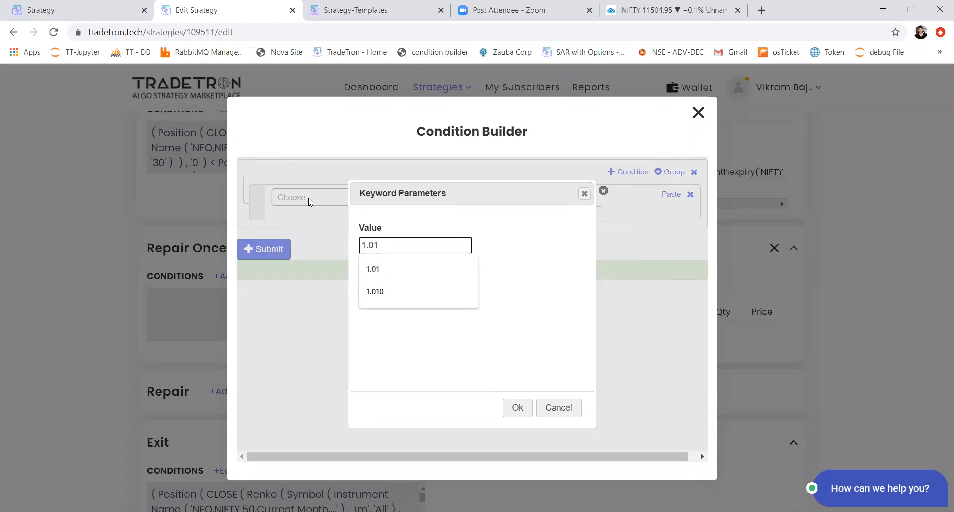
{"action": "key", "text": "Return"}
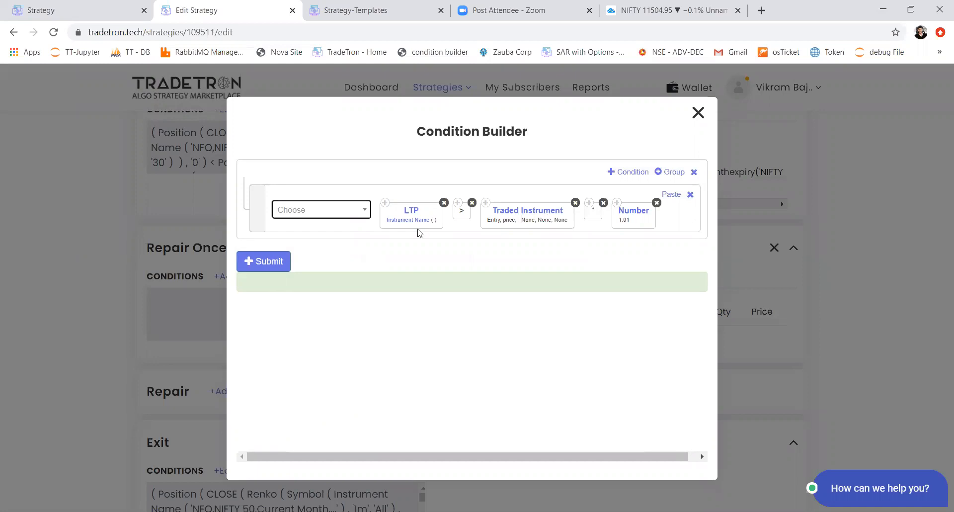
{"action": "left_click", "coordinate": [248, 262]}
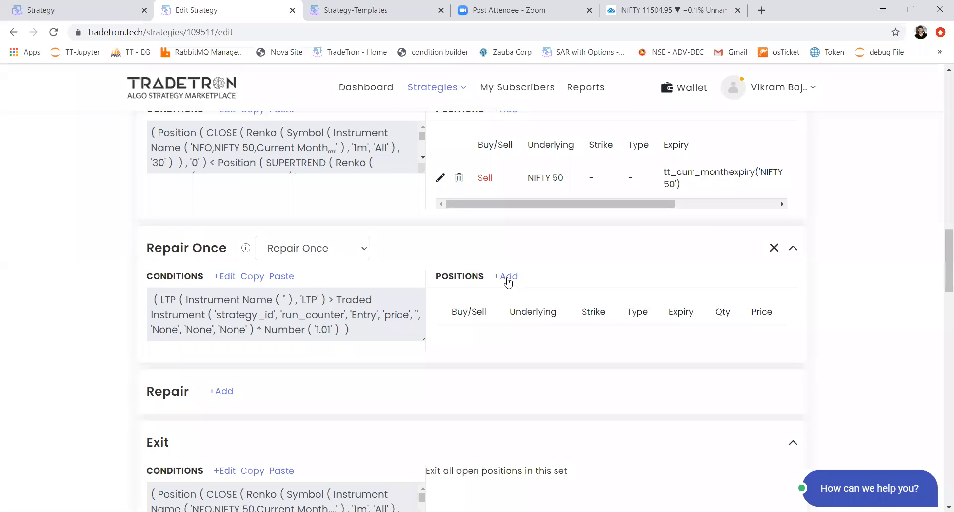
Step: Start a buy position for Repair Once on exchange NSE, type Stock, with RELIANCE as the underlying
{"action": "left_click", "coordinate": [505, 277]}
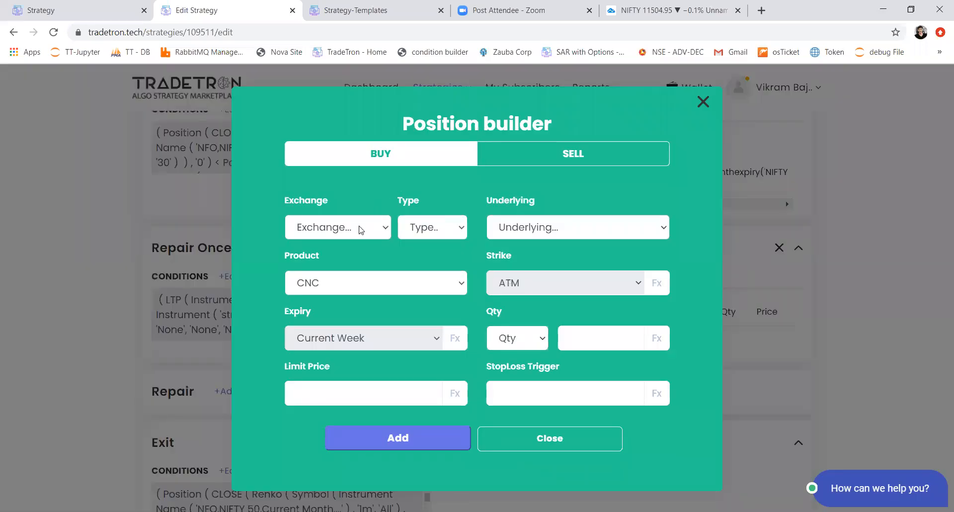
{"action": "left_click", "coordinate": [361, 230]}
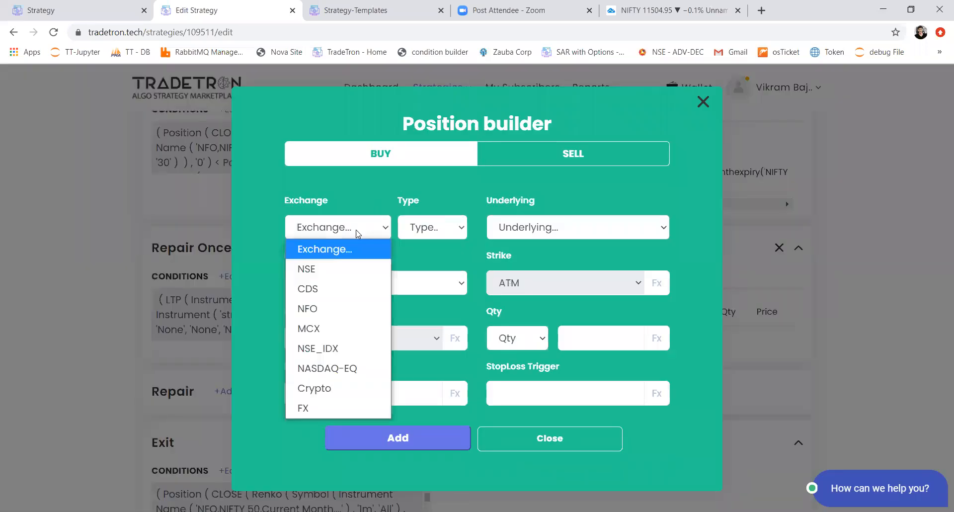
{"action": "left_click", "coordinate": [328, 275]}
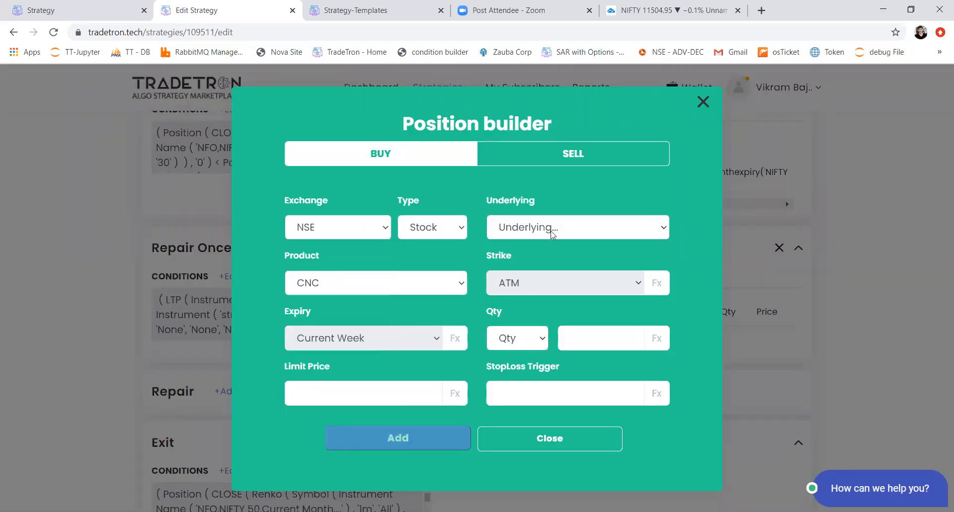
{"action": "left_click", "coordinate": [516, 228]}
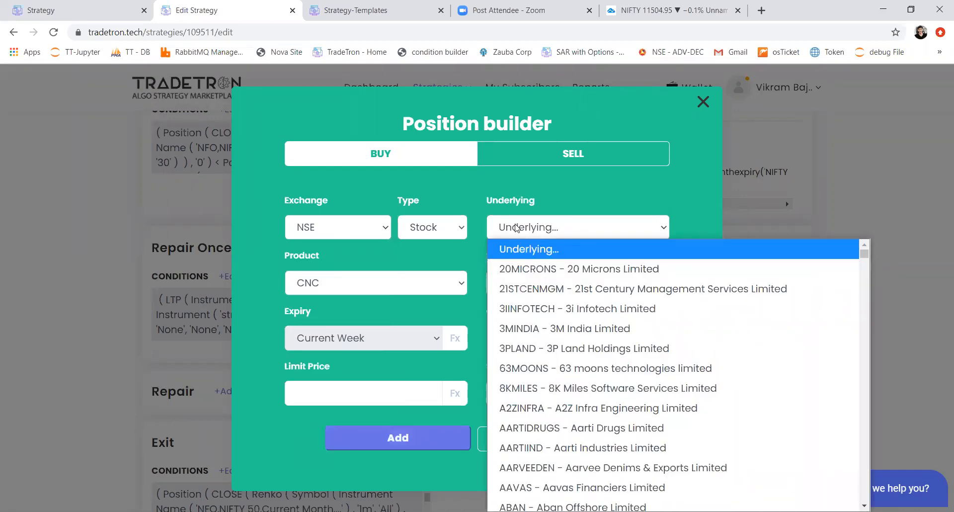
{"action": "type", "text": "reliance"}
{"action": "key", "text": "Return"}
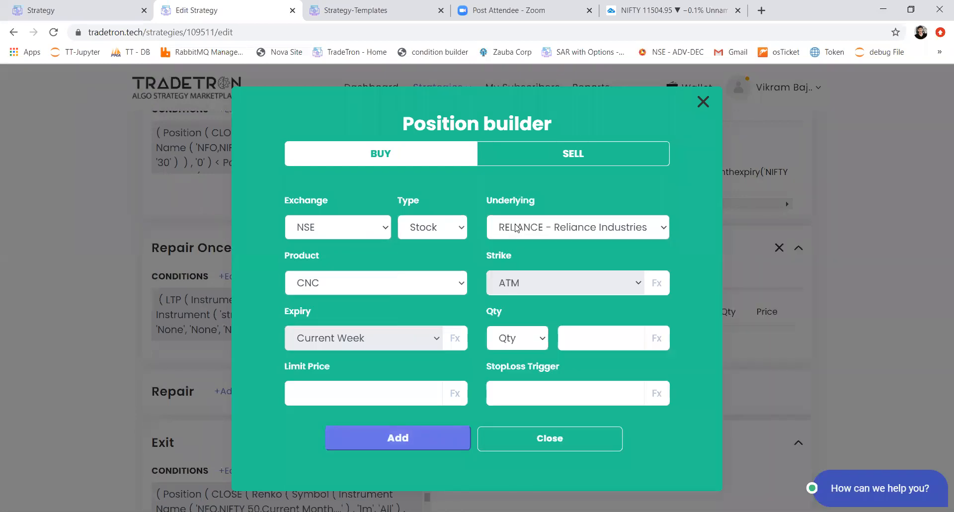
Step: Open the position's quantity formula and add the Net Quantity keyword with the default Instrument Name
{"action": "left_click", "coordinate": [654, 336]}
{"action": "left_click", "coordinate": [293, 188]}
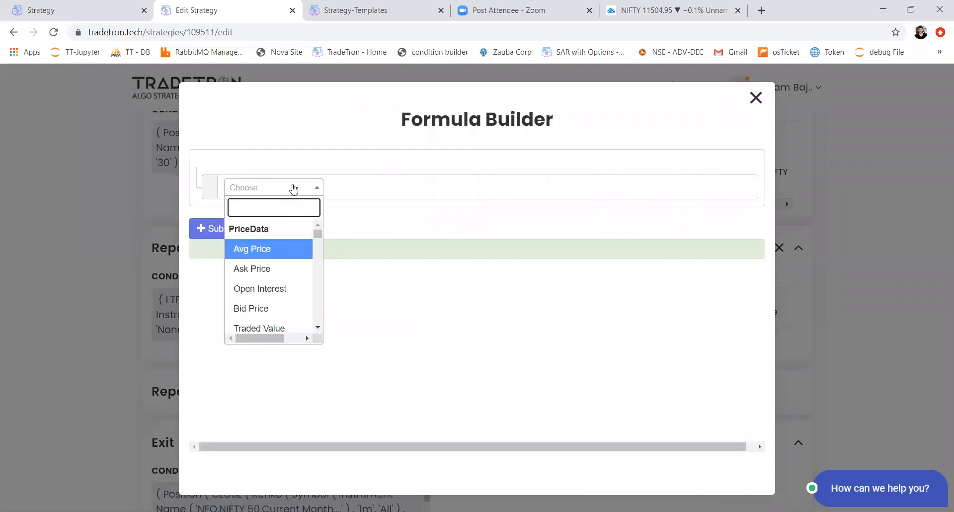
{"action": "type", "text": "net"}
{"action": "key", "text": "Return"}
{"action": "key", "text": "Tab"}
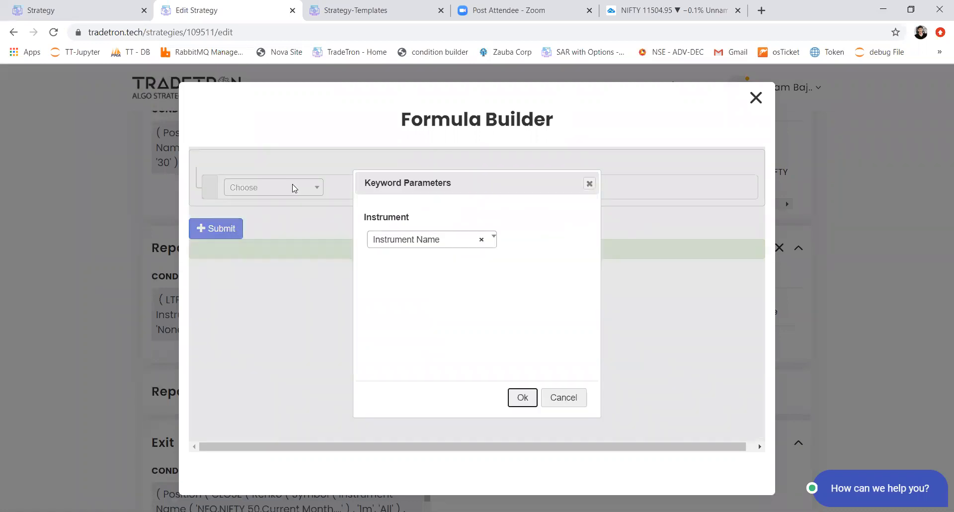
{"action": "key", "text": "Return"}
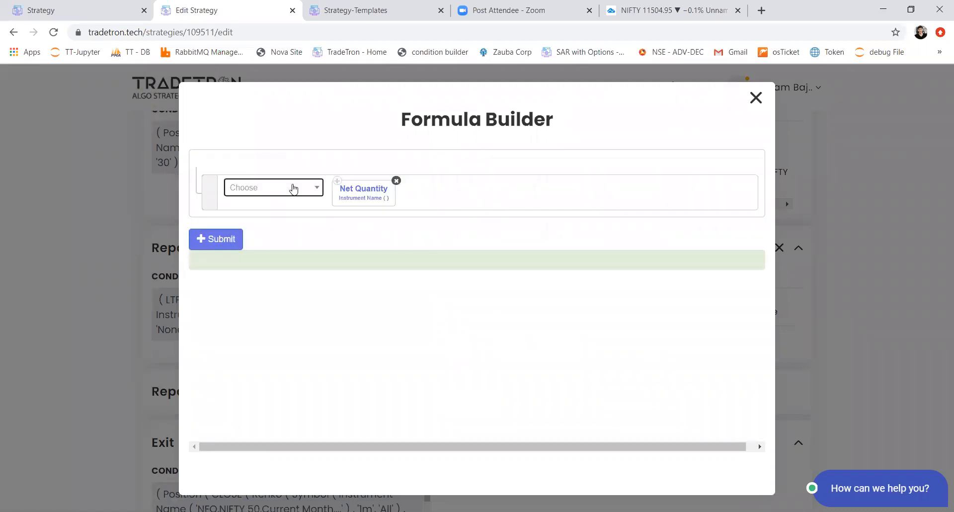
Step: Set the Net Quantity keyword's instrument to NSE RELIANCE
{"action": "left_click", "coordinate": [356, 200]}
{"action": "left_click", "coordinate": [289, 228]}
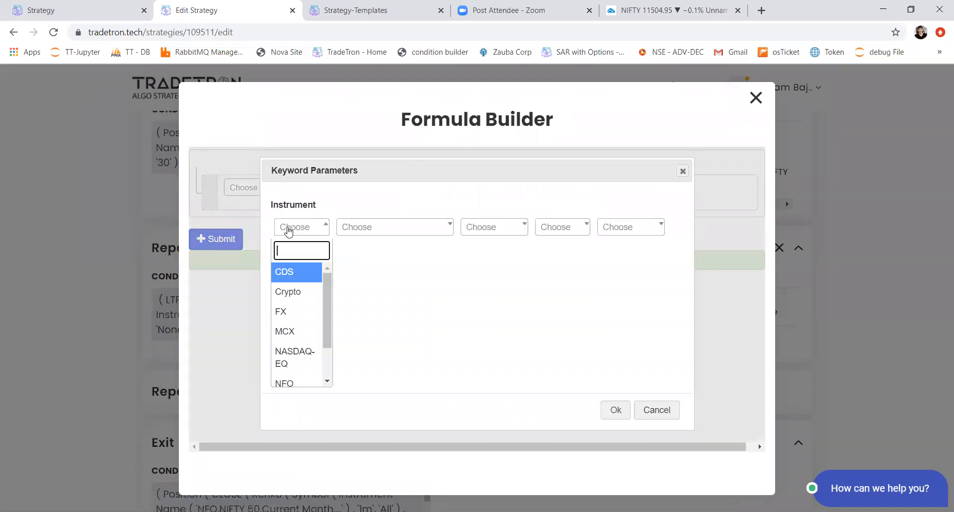
{"action": "type", "text": "n"}
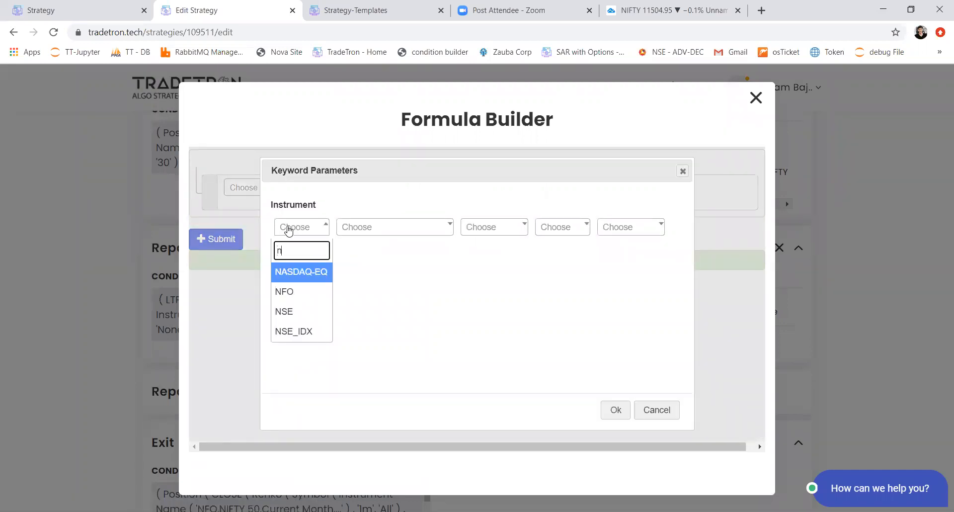
{"action": "type", "text": "se"}
{"action": "key", "text": "Return"}
{"action": "type", "text": "relia"}
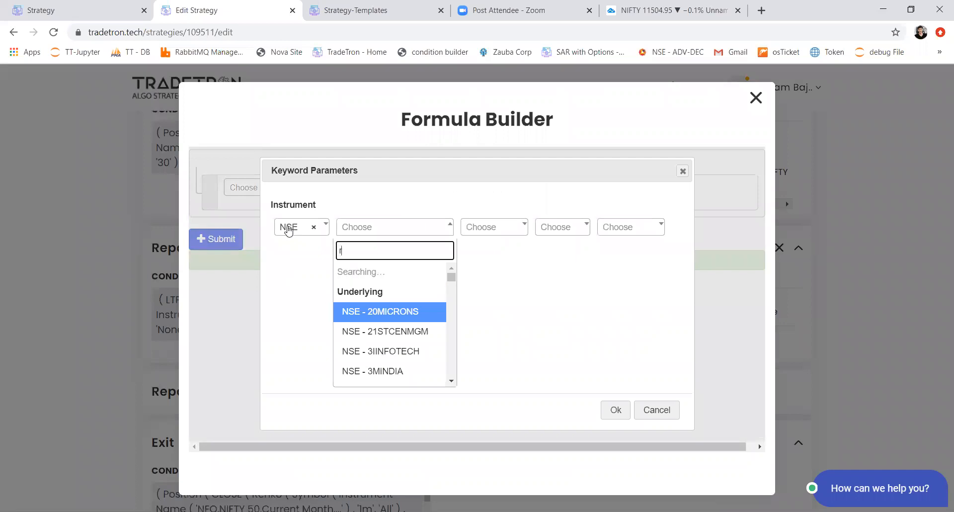
{"action": "key", "text": "Return"}
{"action": "key", "text": "Tab"}
{"action": "key", "text": "Tab"}
{"action": "key", "text": "Tab"}
{"action": "key", "text": "Tab"}
{"action": "key", "text": "Return"}
{"action": "key", "text": "Return"}
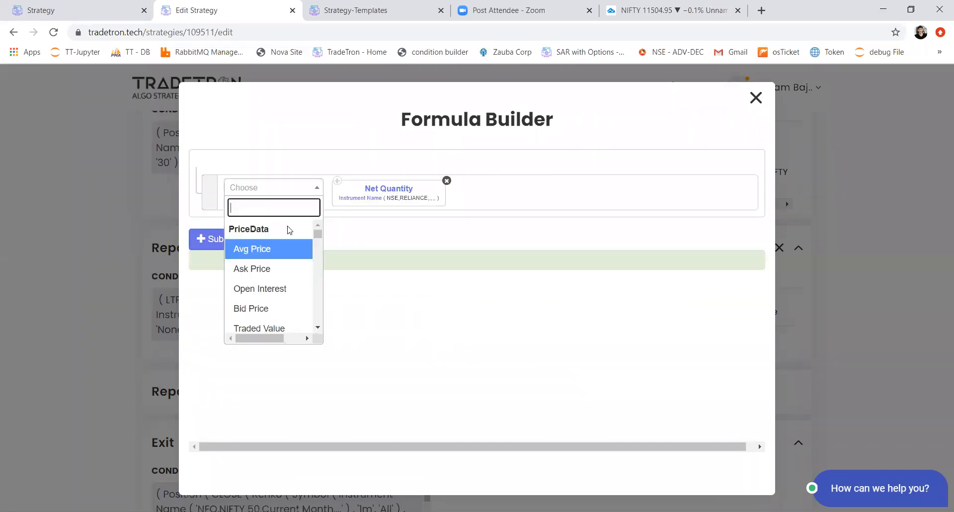
Step: Multiply the Net Quantity in the quantity formula by the Number 0.60
{"action": "type", "text": "*"}
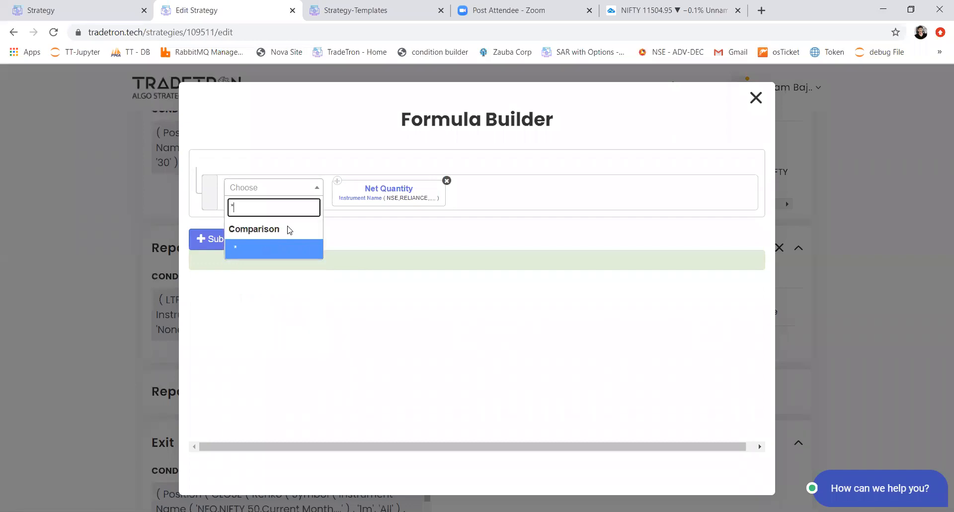
{"action": "key", "text": "Return"}
{"action": "key", "text": "Return"}
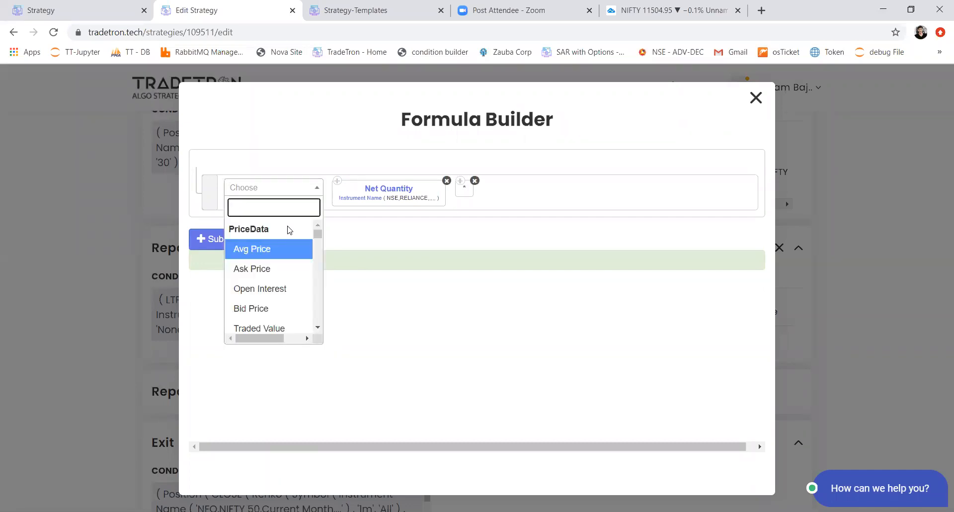
{"action": "type", "text": "numer"}
{"action": "key", "text": "BackSpace"}
{"action": "key", "text": "Return"}
{"action": "type", "text": "00"}
{"action": "key", "text": "BackSpace"}
{"action": "type", "text": ".6"}
{"action": "key", "text": "Tab"}
{"action": "key", "text": "Return"}
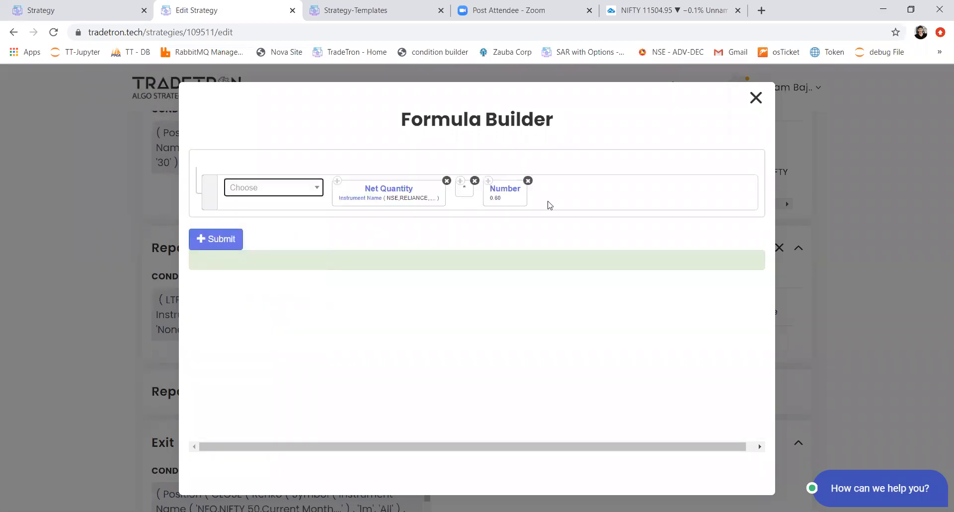
Step: Divide the quantity formula by the Multiplier keyword
{"action": "left_click", "coordinate": [294, 192]}
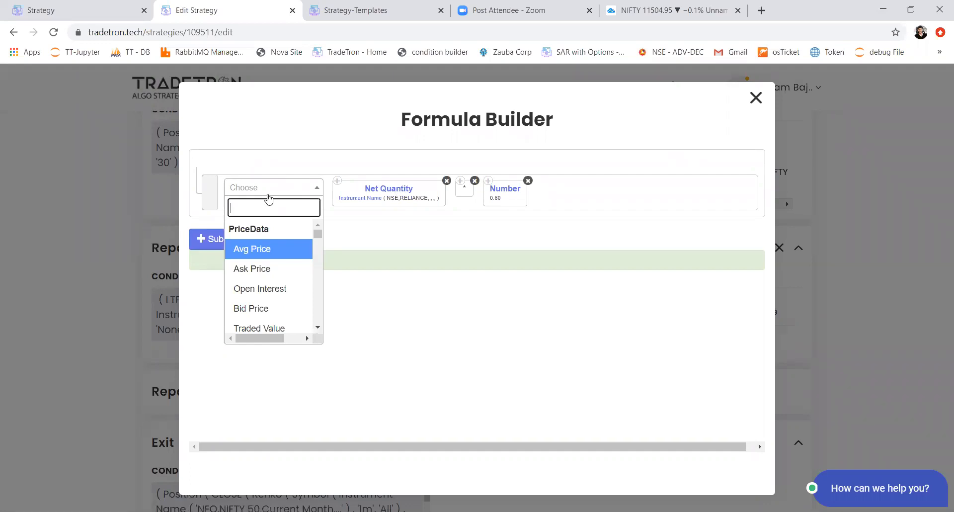
{"action": "type", "text": "/"}
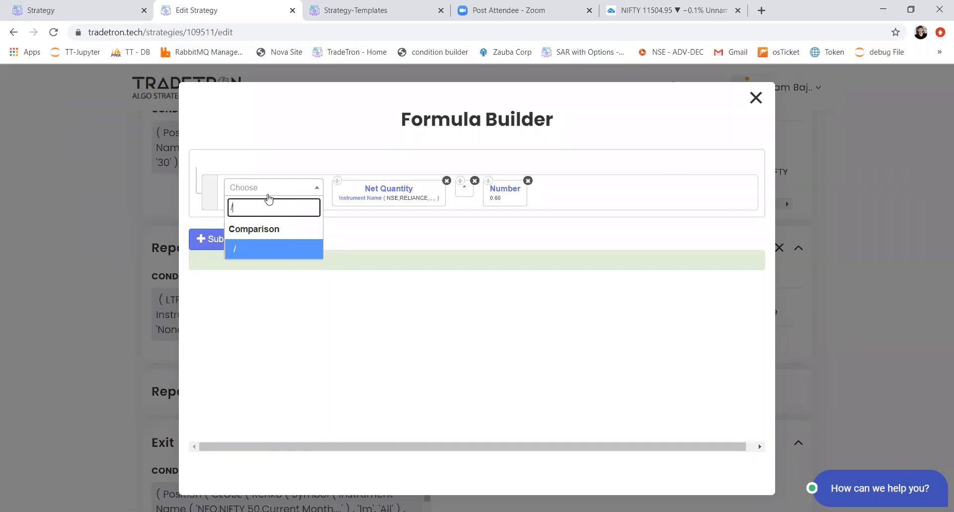
{"action": "key", "text": "Return"}
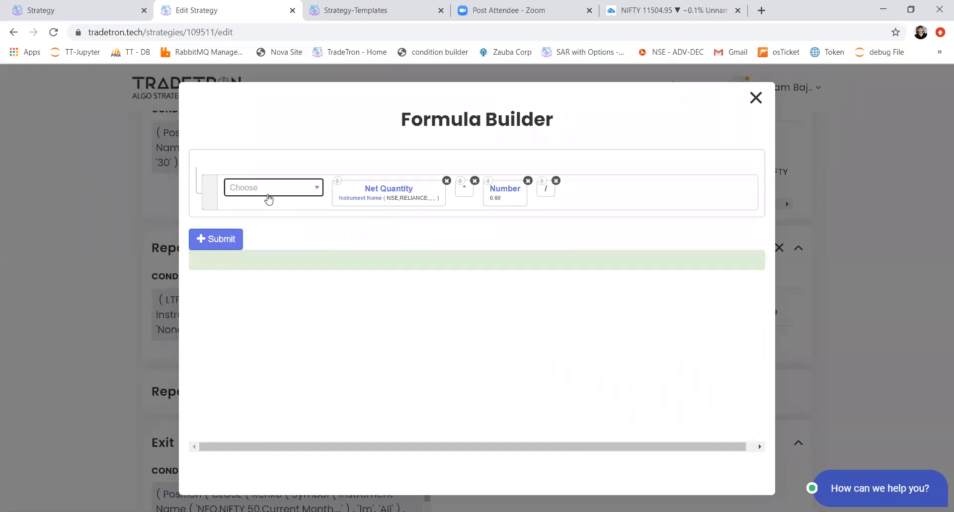
{"action": "type", "text": "mu;"}
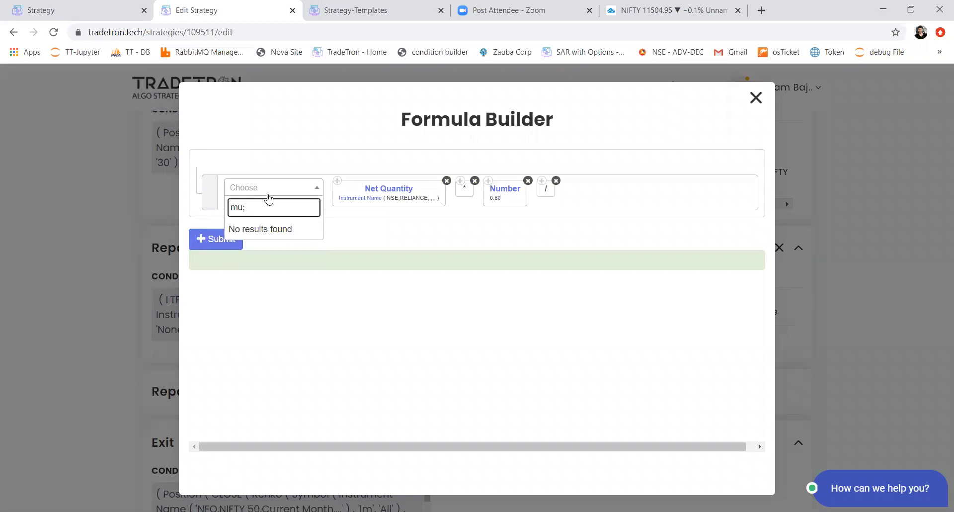
{"action": "key", "text": "BackSpace"}
{"action": "type", "text": "l"}
{"action": "key", "text": "Return"}
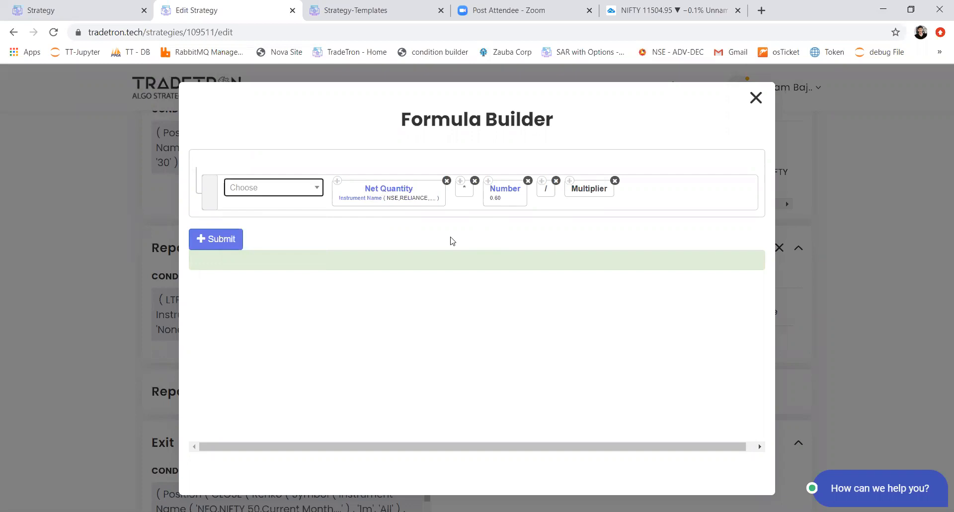
Step: Close the Formula Builder without submitting the quantity formula
{"action": "left_click", "coordinate": [616, 181]}
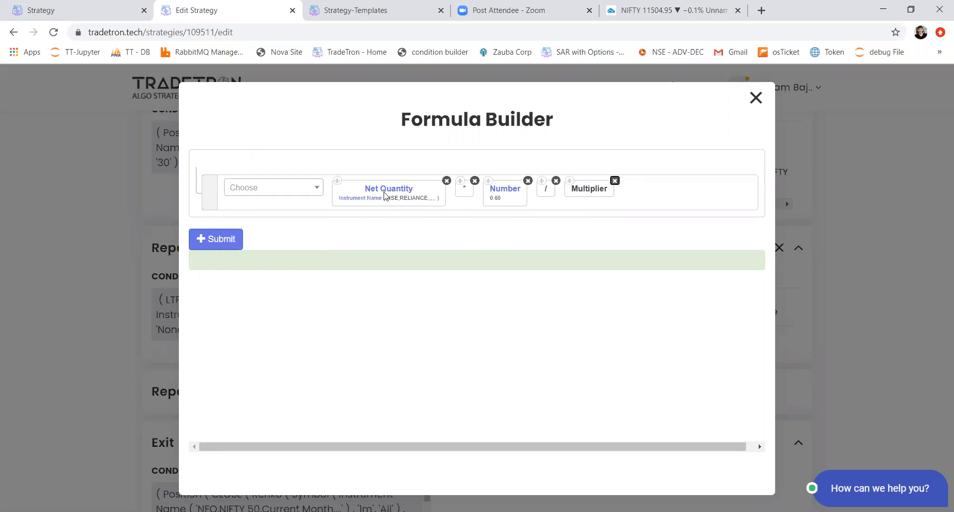
{"action": "left_click", "coordinate": [762, 101]}
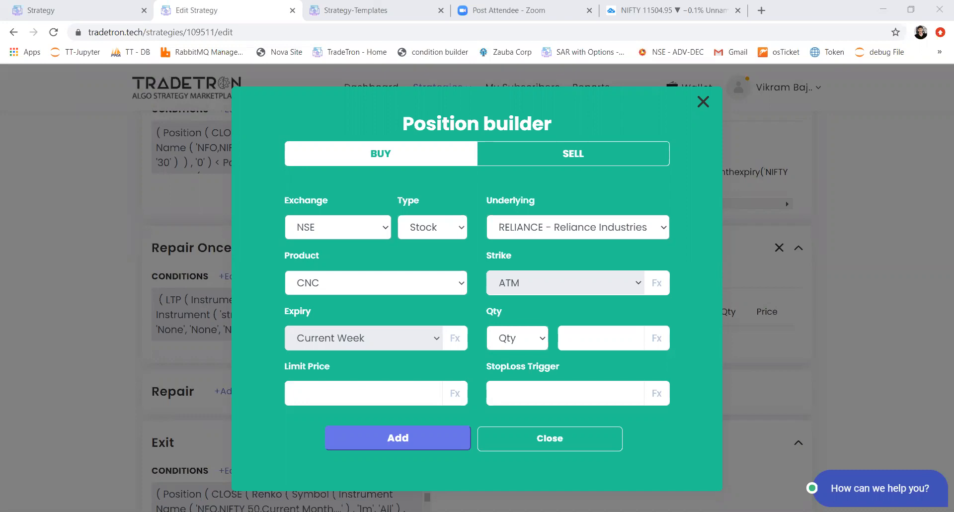
{"action": "left_click", "coordinate": [242, 36]}
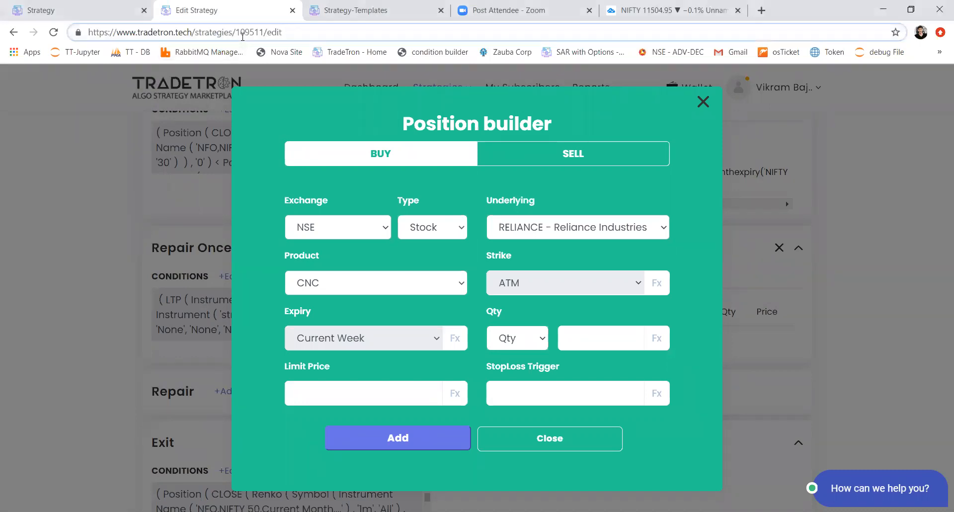
{"action": "left_click_drag", "start_coordinate": [222, 32], "coordinate": [234, 32]}
{"action": "type", "text": "y"}
{"action": "key", "text": "Delete"}
{"action": "key", "text": "Delete"}
{"action": "key", "text": "Delete"}
{"action": "key", "text": "Delete"}
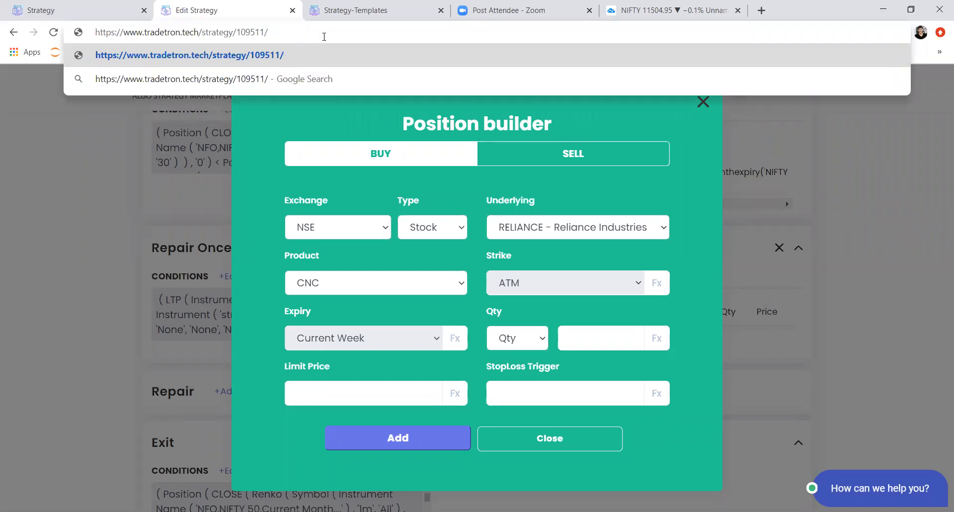
{"action": "key", "text": "ctrl+a"}
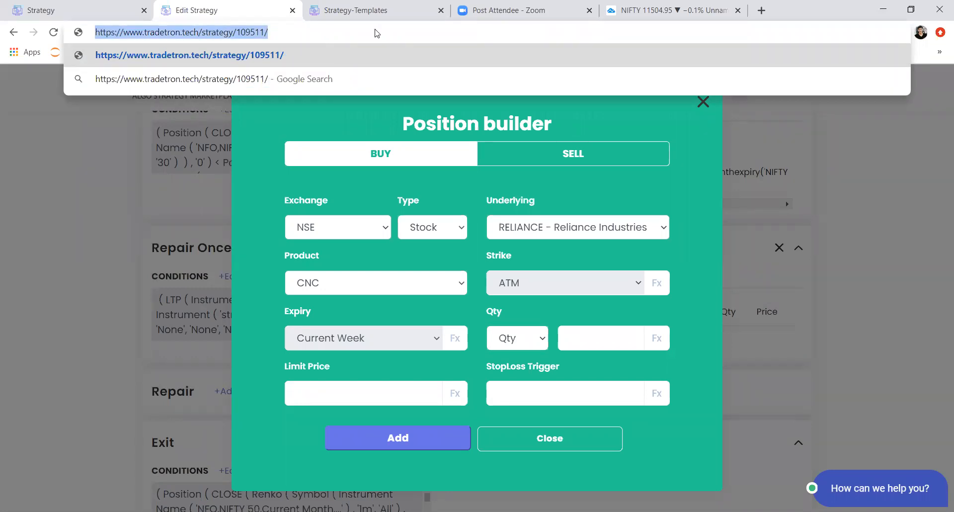
{"action": "left_click", "coordinate": [470, 115]}
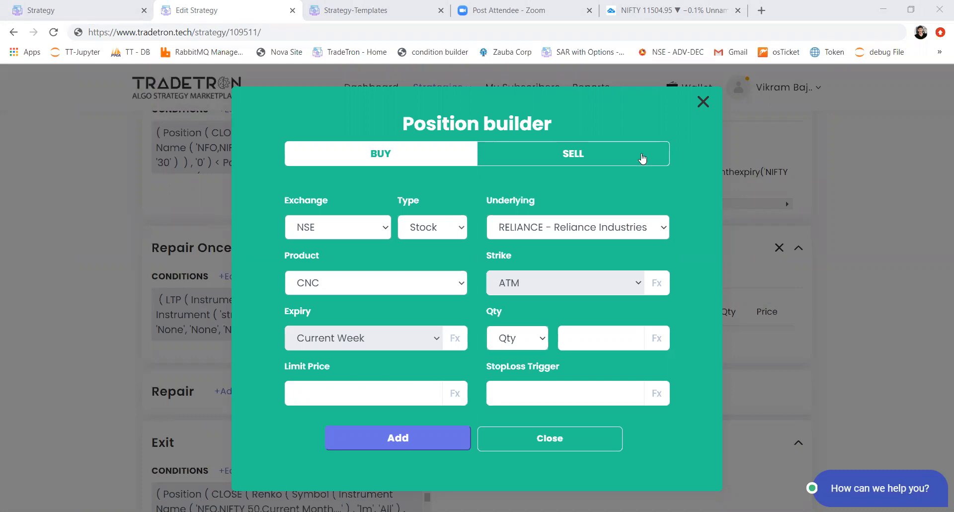
{"action": "left_click", "coordinate": [703, 103]}
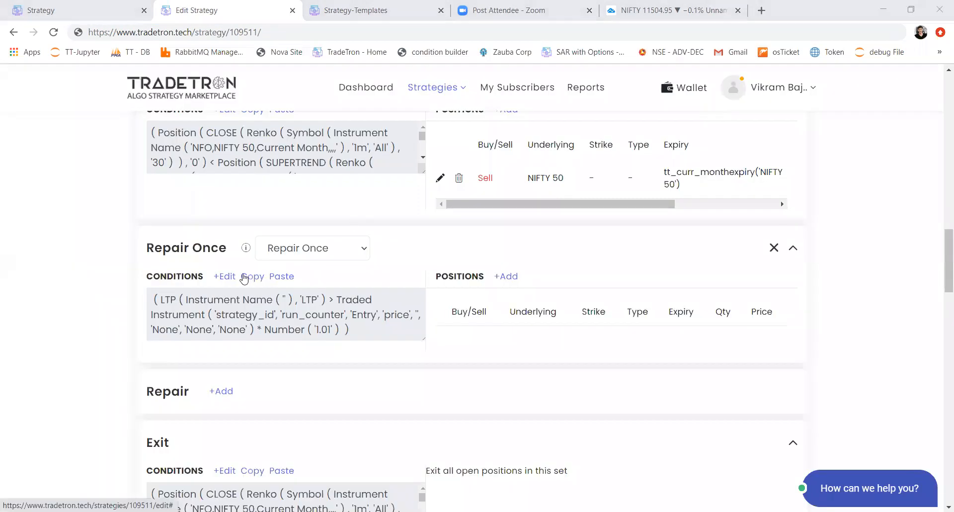
Step: Open the Repair Once conditions and replace the existing condition with a new empty one
{"action": "left_click", "coordinate": [225, 278]}
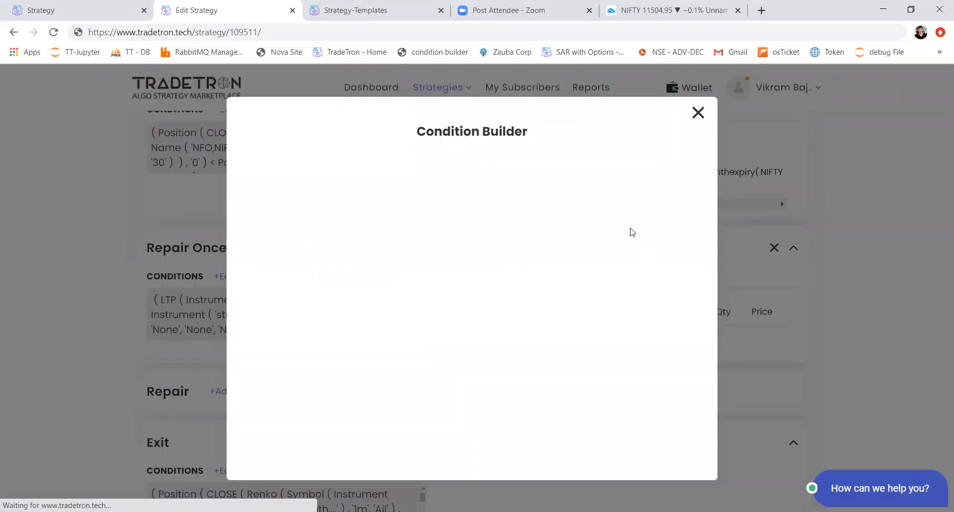
{"action": "left_click", "coordinate": [690, 201]}
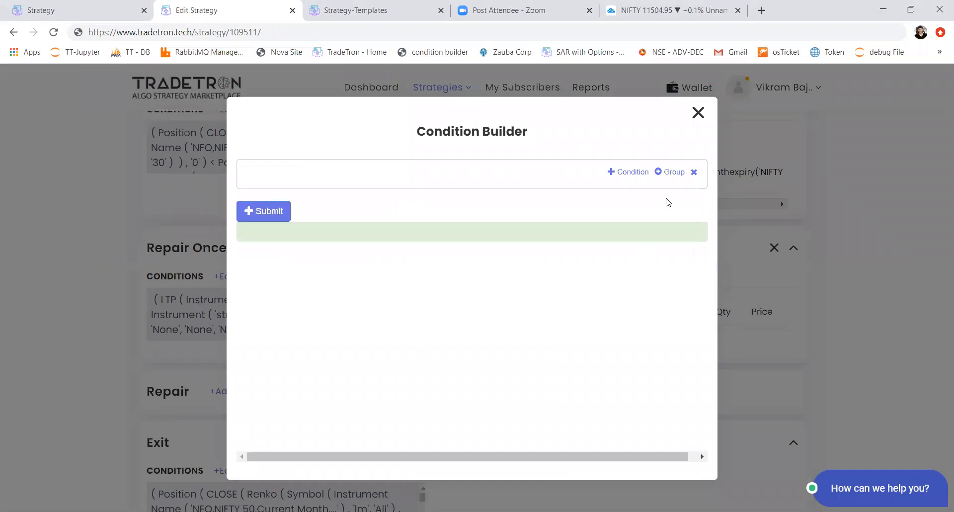
{"action": "left_click", "coordinate": [627, 171]}
Step: Add a Position keyword for the MACD series at position -1, keeping CLOSE, Fast 12 and Slow 26
{"action": "left_click", "coordinate": [332, 205]}
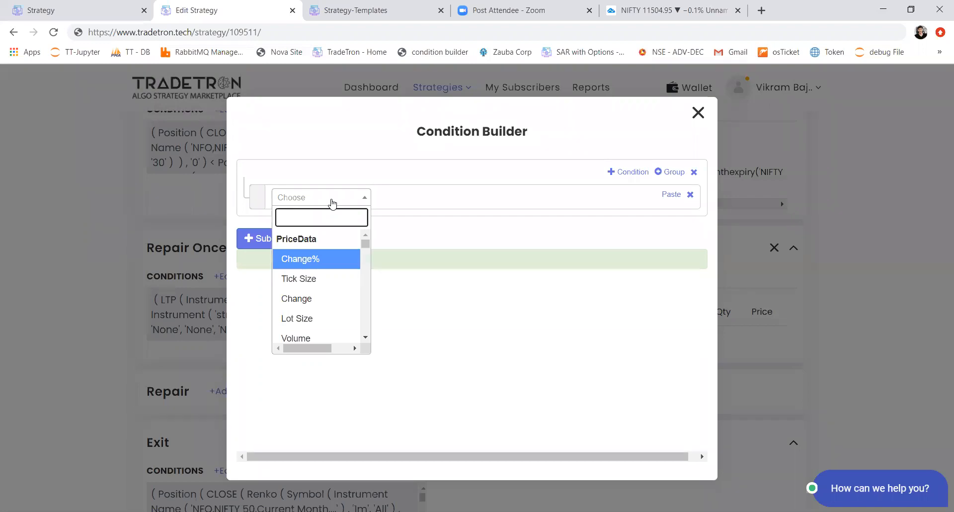
{"action": "type", "text": "pos"}
{"action": "key", "text": "Return"}
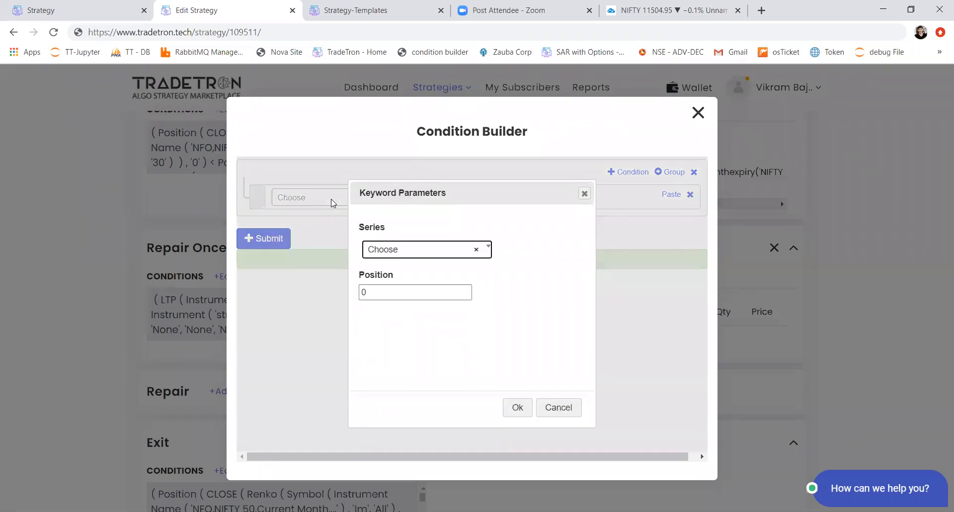
{"action": "key", "text": "Return"}
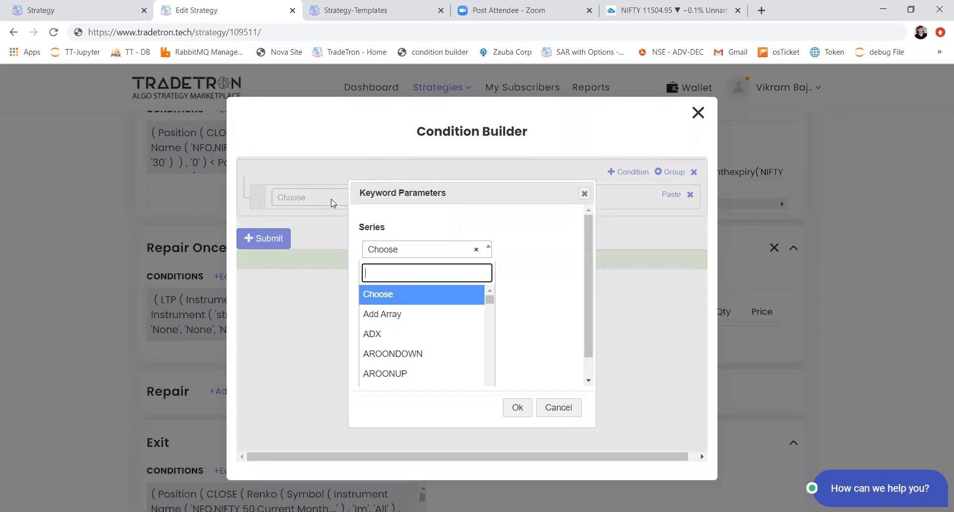
{"action": "type", "text": "macd"}
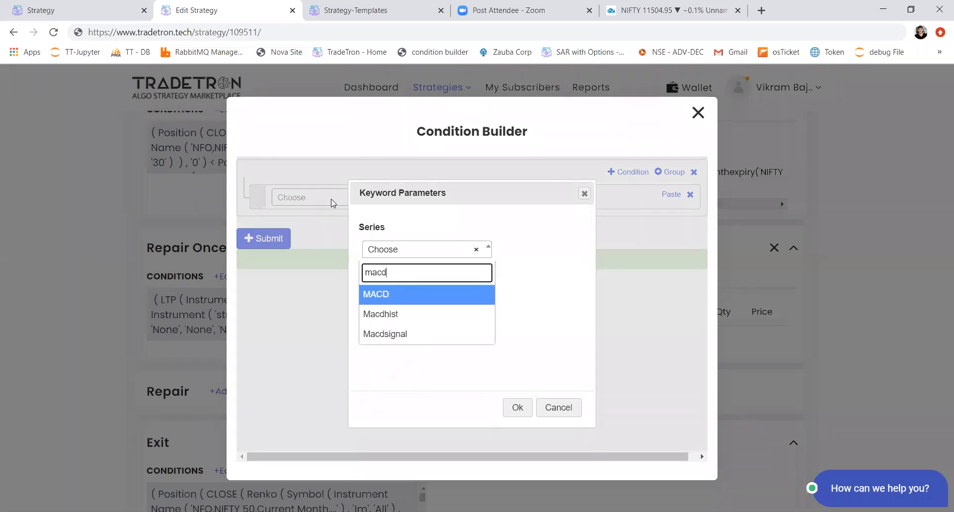
{"action": "key", "text": "Return"}
{"action": "key", "text": "Tab"}
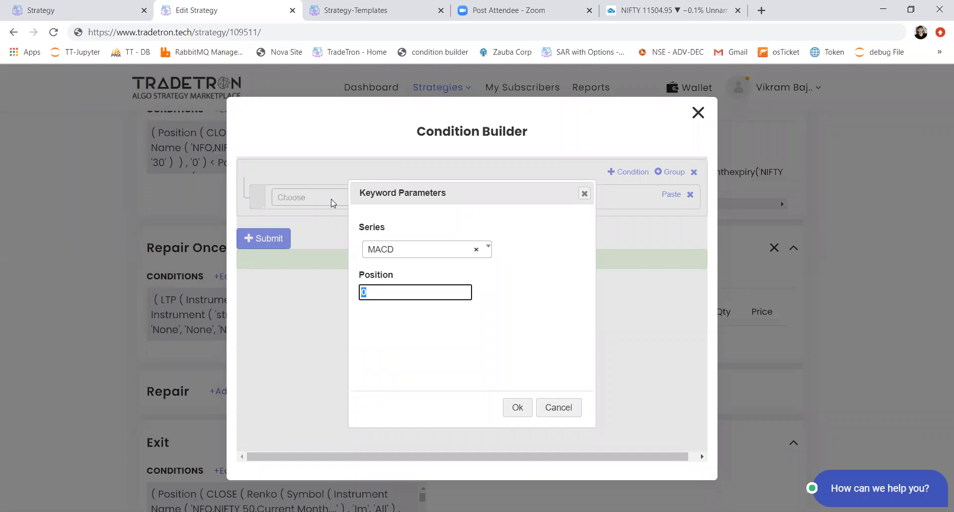
{"action": "type", "text": "-1"}
{"action": "key", "text": "Return"}
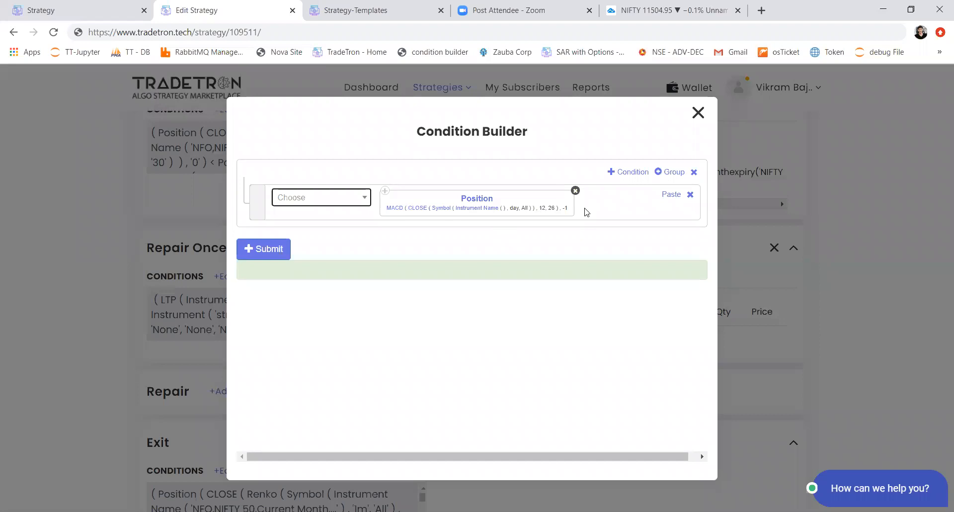
{"action": "left_click", "coordinate": [396, 213]}
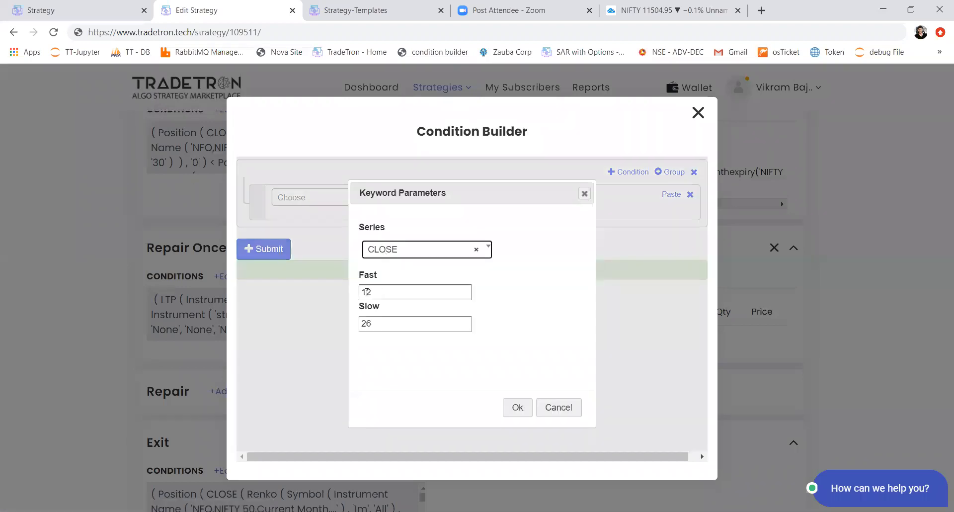
{"action": "left_click", "coordinate": [509, 401]}
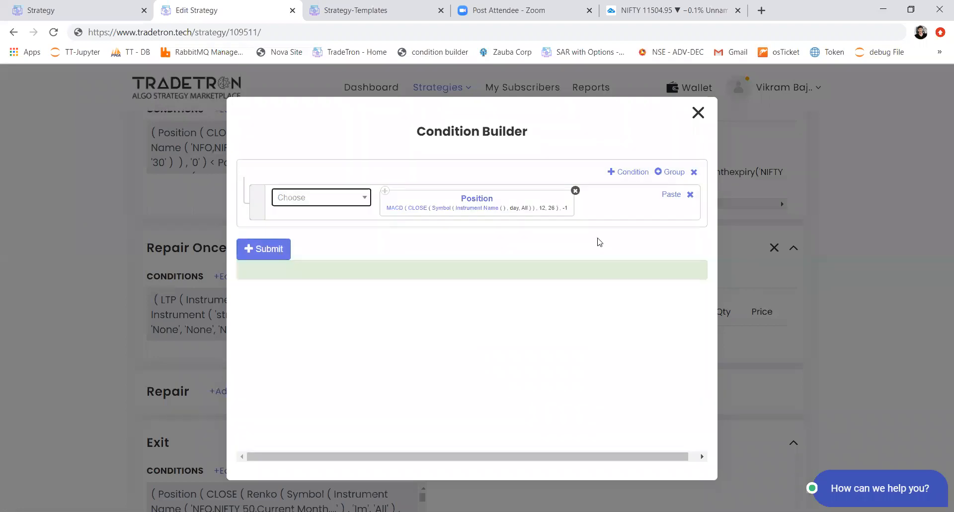
Step: Add the greater-than operator after the MACD Position keyword
{"action": "left_click", "coordinate": [317, 202]}
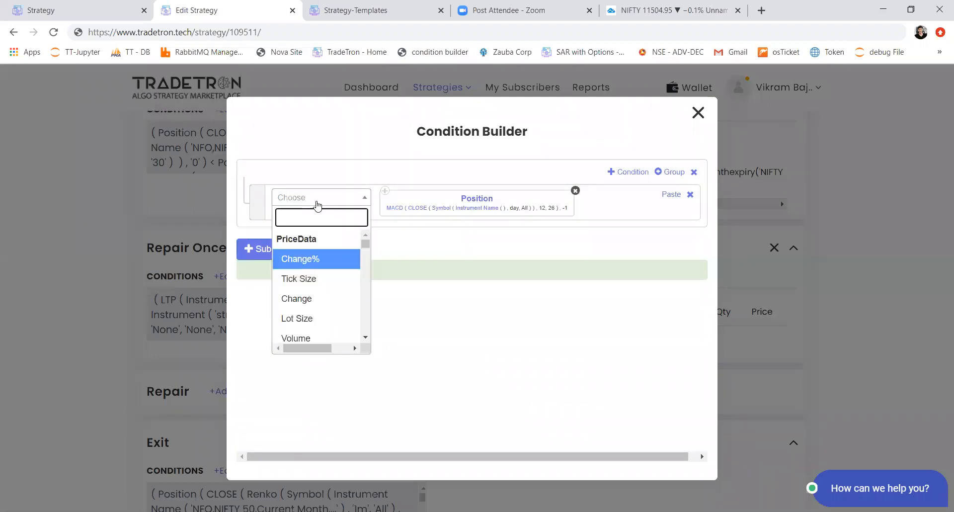
{"action": "type", "text": ">"}
{"action": "key", "text": "Return"}
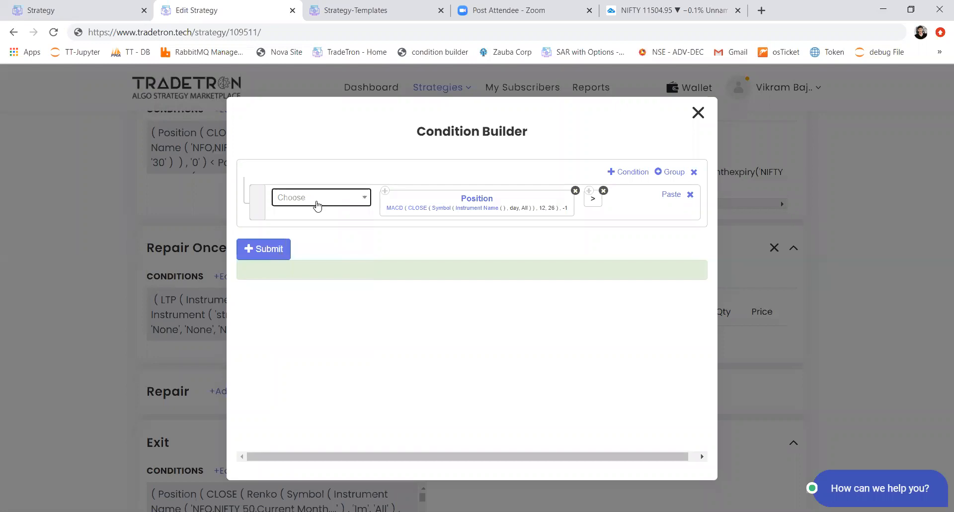
Step: Complete the comparison with a Position keyword for the Macdsignal series at position -1
{"action": "left_click", "coordinate": [317, 203]}
{"action": "type", "text": "mach"}
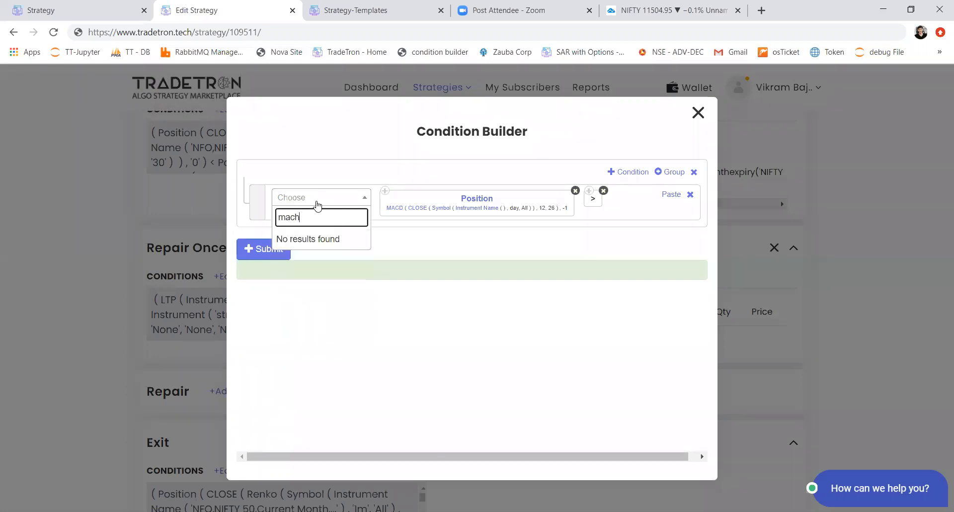
{"action": "key", "text": "BackSpace"}
{"action": "key", "text": "BackSpace"}
{"action": "key", "text": "BackSpace"}
{"action": "key", "text": "BackSpace"}
{"action": "type", "text": "pos"}
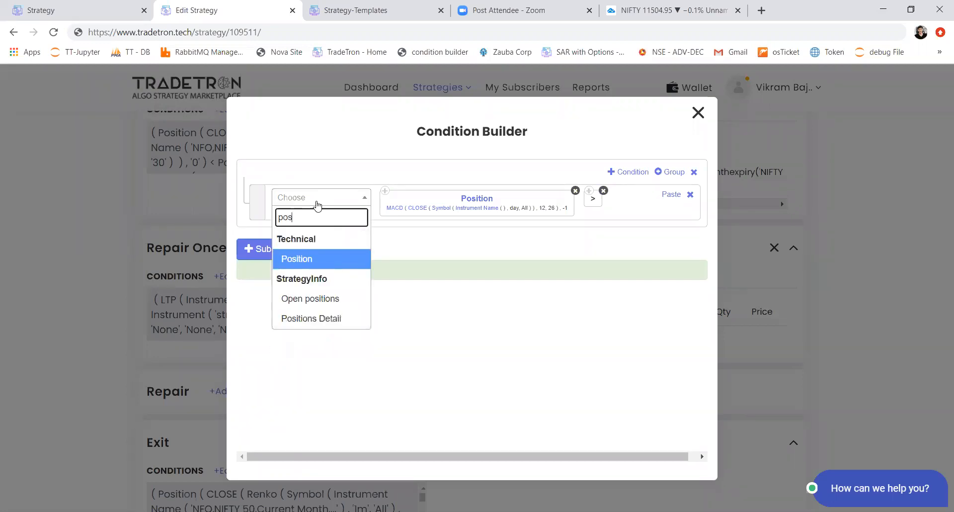
{"action": "key", "text": "Return"}
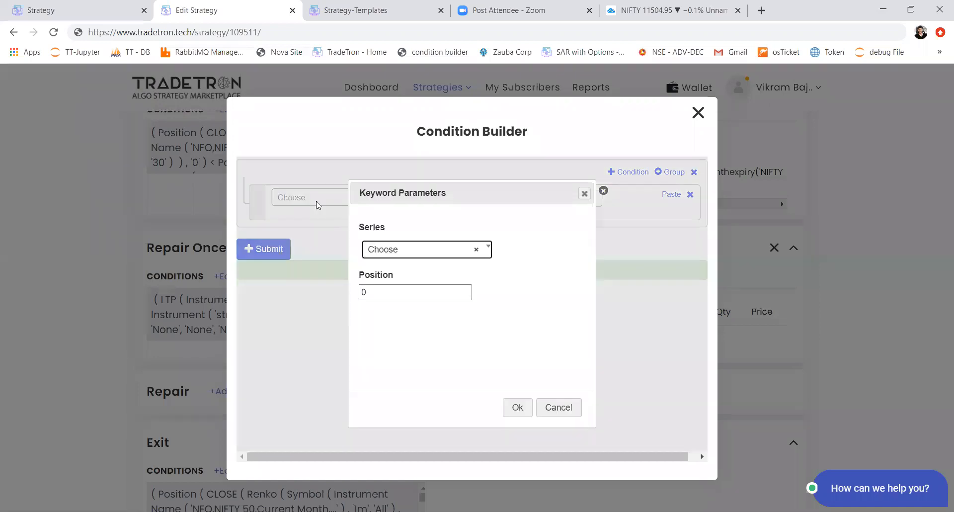
{"action": "type", "text": "macd"}
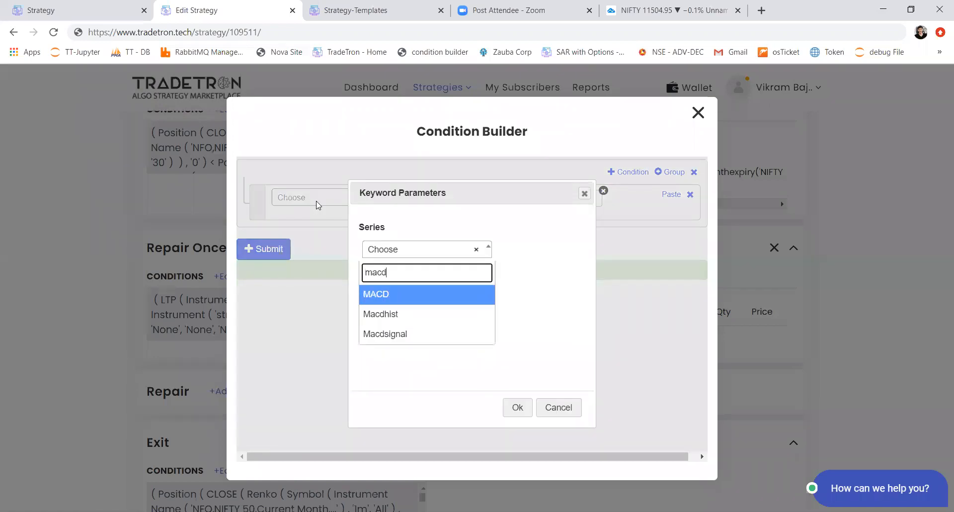
{"action": "key", "text": "Down"}
{"action": "key", "text": "Return"}
{"action": "key", "text": "Tab"}
{"action": "type", "text": "-1"}
{"action": "key", "text": "Tab"}
{"action": "key", "text": "Return"}
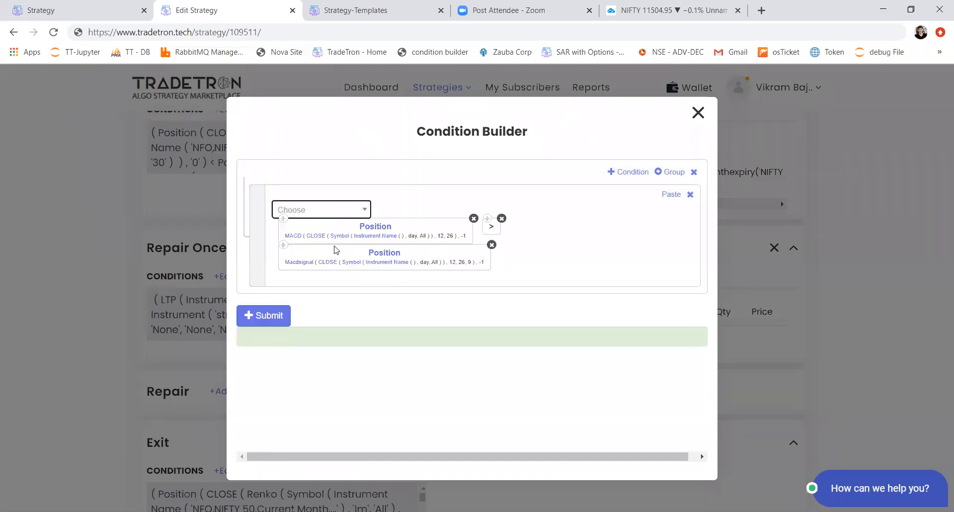
Step: Add a second AND condition comparing copies of the MACD and Macdsignal keywords with the less-than operator
{"action": "left_click", "coordinate": [282, 220]}
{"action": "left_click", "coordinate": [619, 174]}
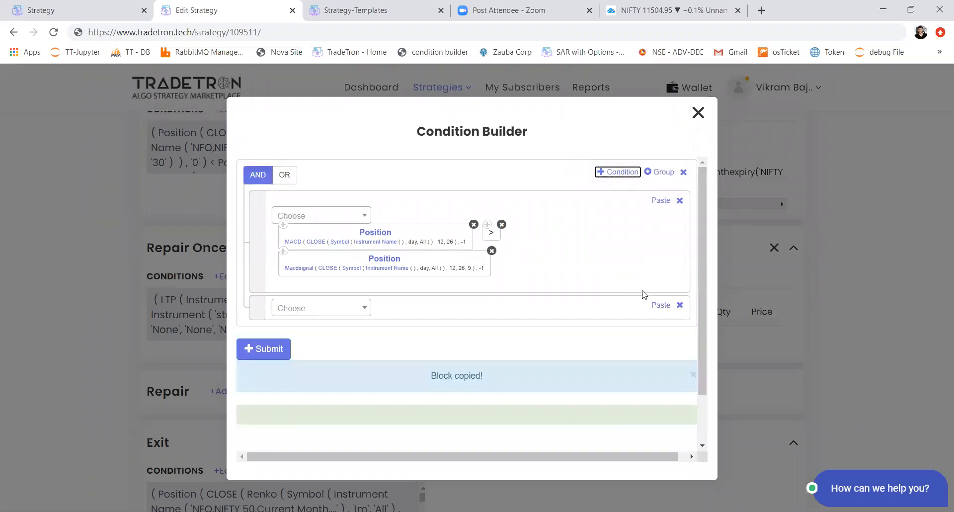
{"action": "left_click", "coordinate": [661, 304]}
{"action": "left_click", "coordinate": [330, 316]}
{"action": "type", "text": "<"}
{"action": "key", "text": "Return"}
{"action": "left_click", "coordinate": [283, 251]}
{"action": "left_click", "coordinate": [660, 305]}
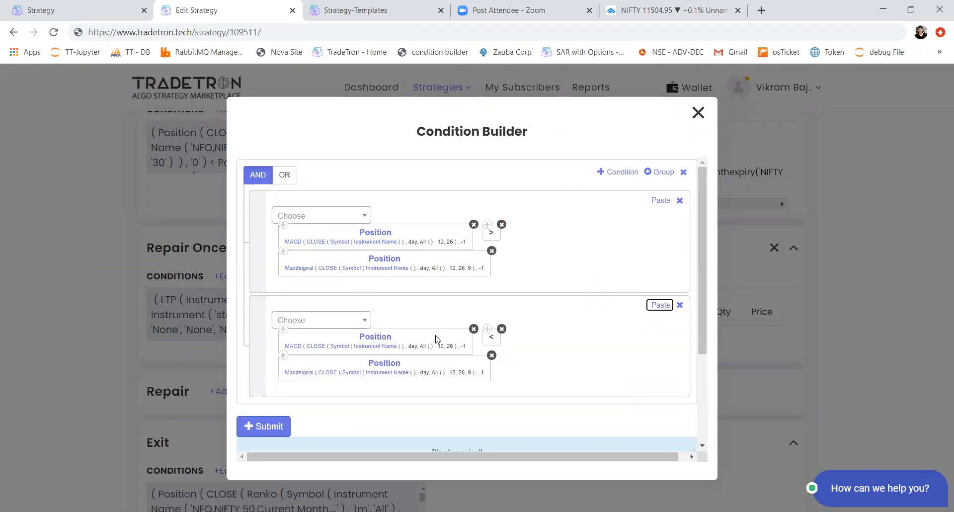
Step: Set the position of both the MACD and Macdsignal keywords in the second condition to -2
{"action": "left_click", "coordinate": [382, 337]}
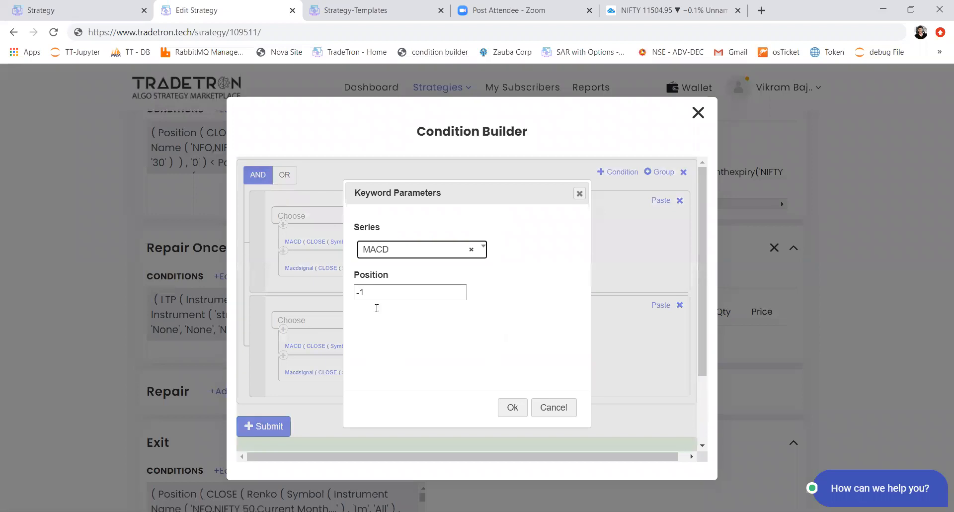
{"action": "double_click", "coordinate": [361, 292]}
{"action": "type", "text": "2"}
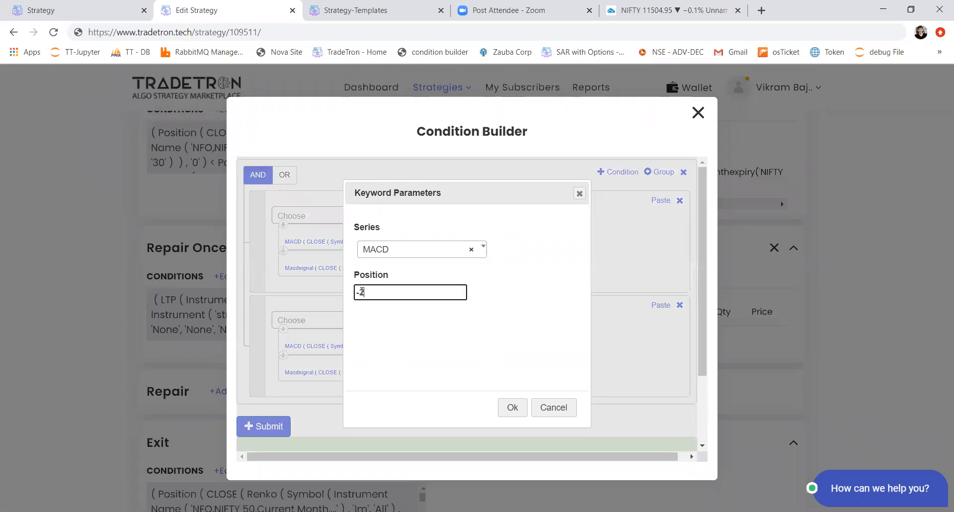
{"action": "left_click", "coordinate": [512, 407]}
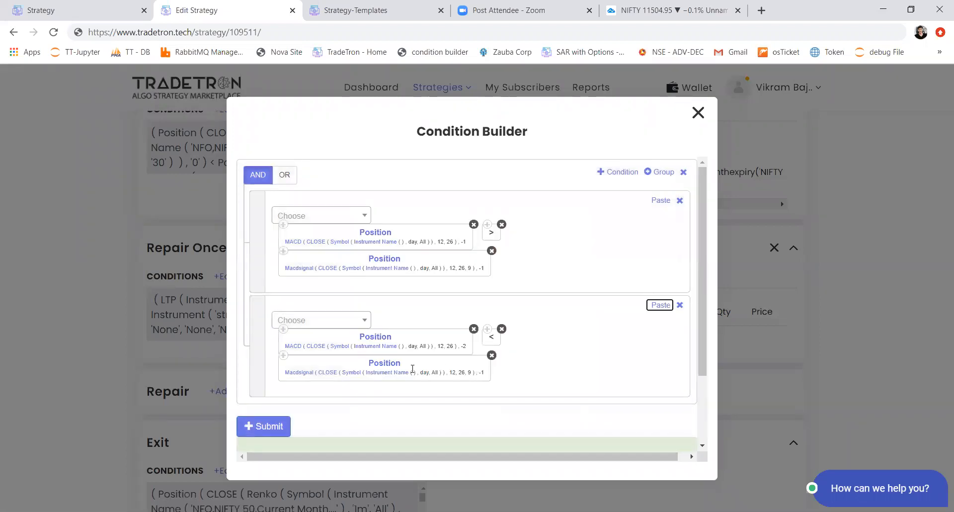
{"action": "left_click", "coordinate": [404, 367]}
{"action": "left_click", "coordinate": [379, 304]}
{"action": "key", "text": "BackSpace"}
{"action": "type", "text": "2"}
{"action": "left_click", "coordinate": [514, 407]}
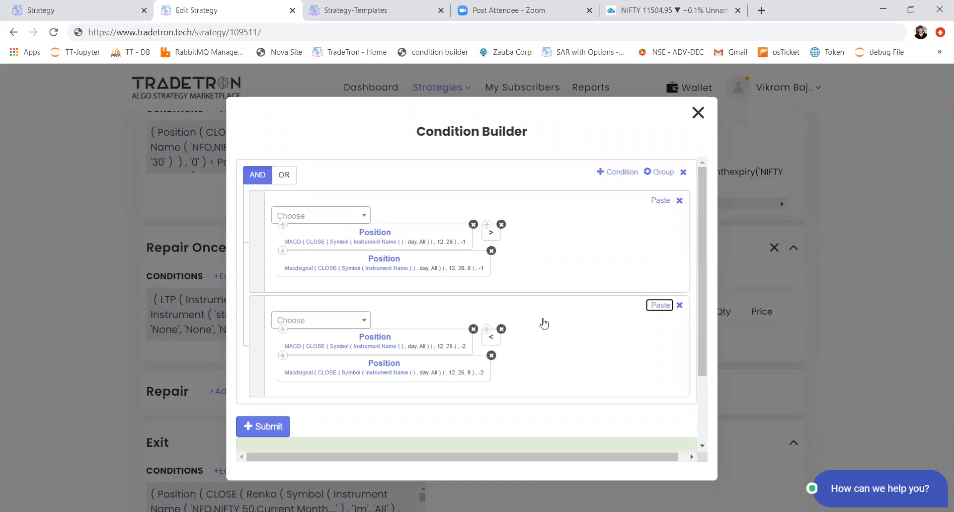
Step: Review the two MACD crossover conditions and close the Condition Builder without submitting them
{"action": "key", "text": "ctrl+plus"}
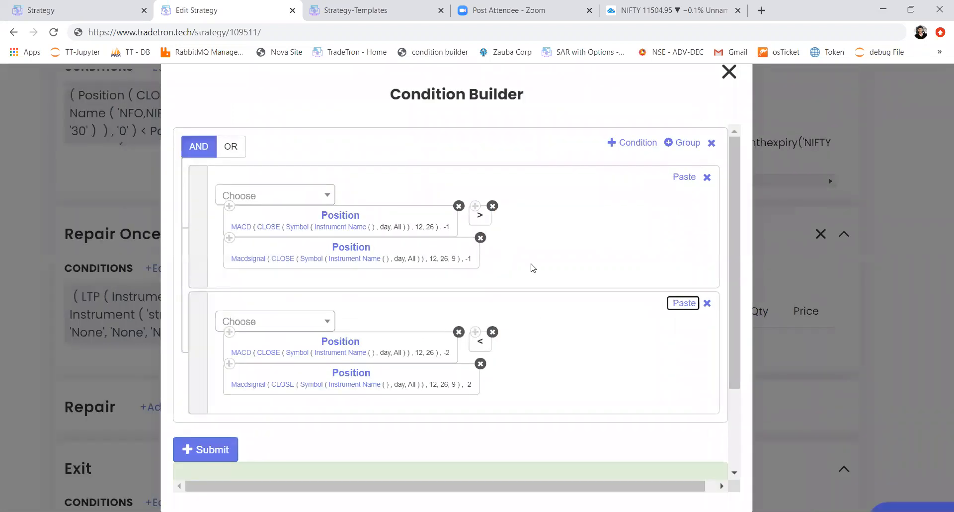
{"action": "key", "text": "ctrl+minus"}
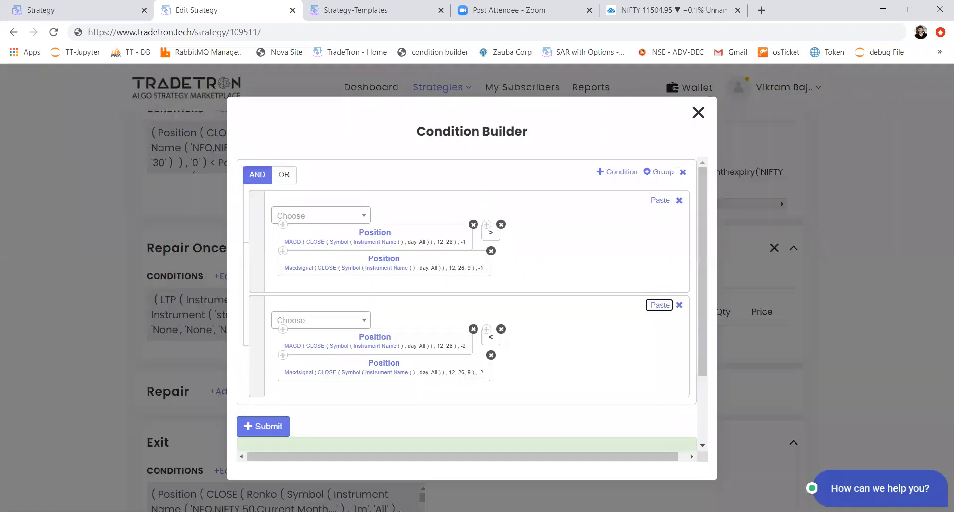
{"action": "left_click", "coordinate": [698, 114]}
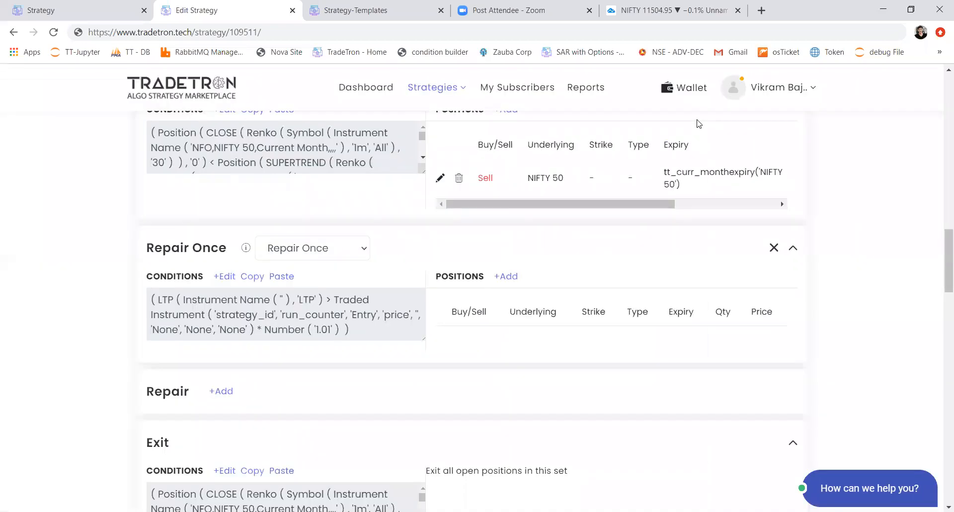